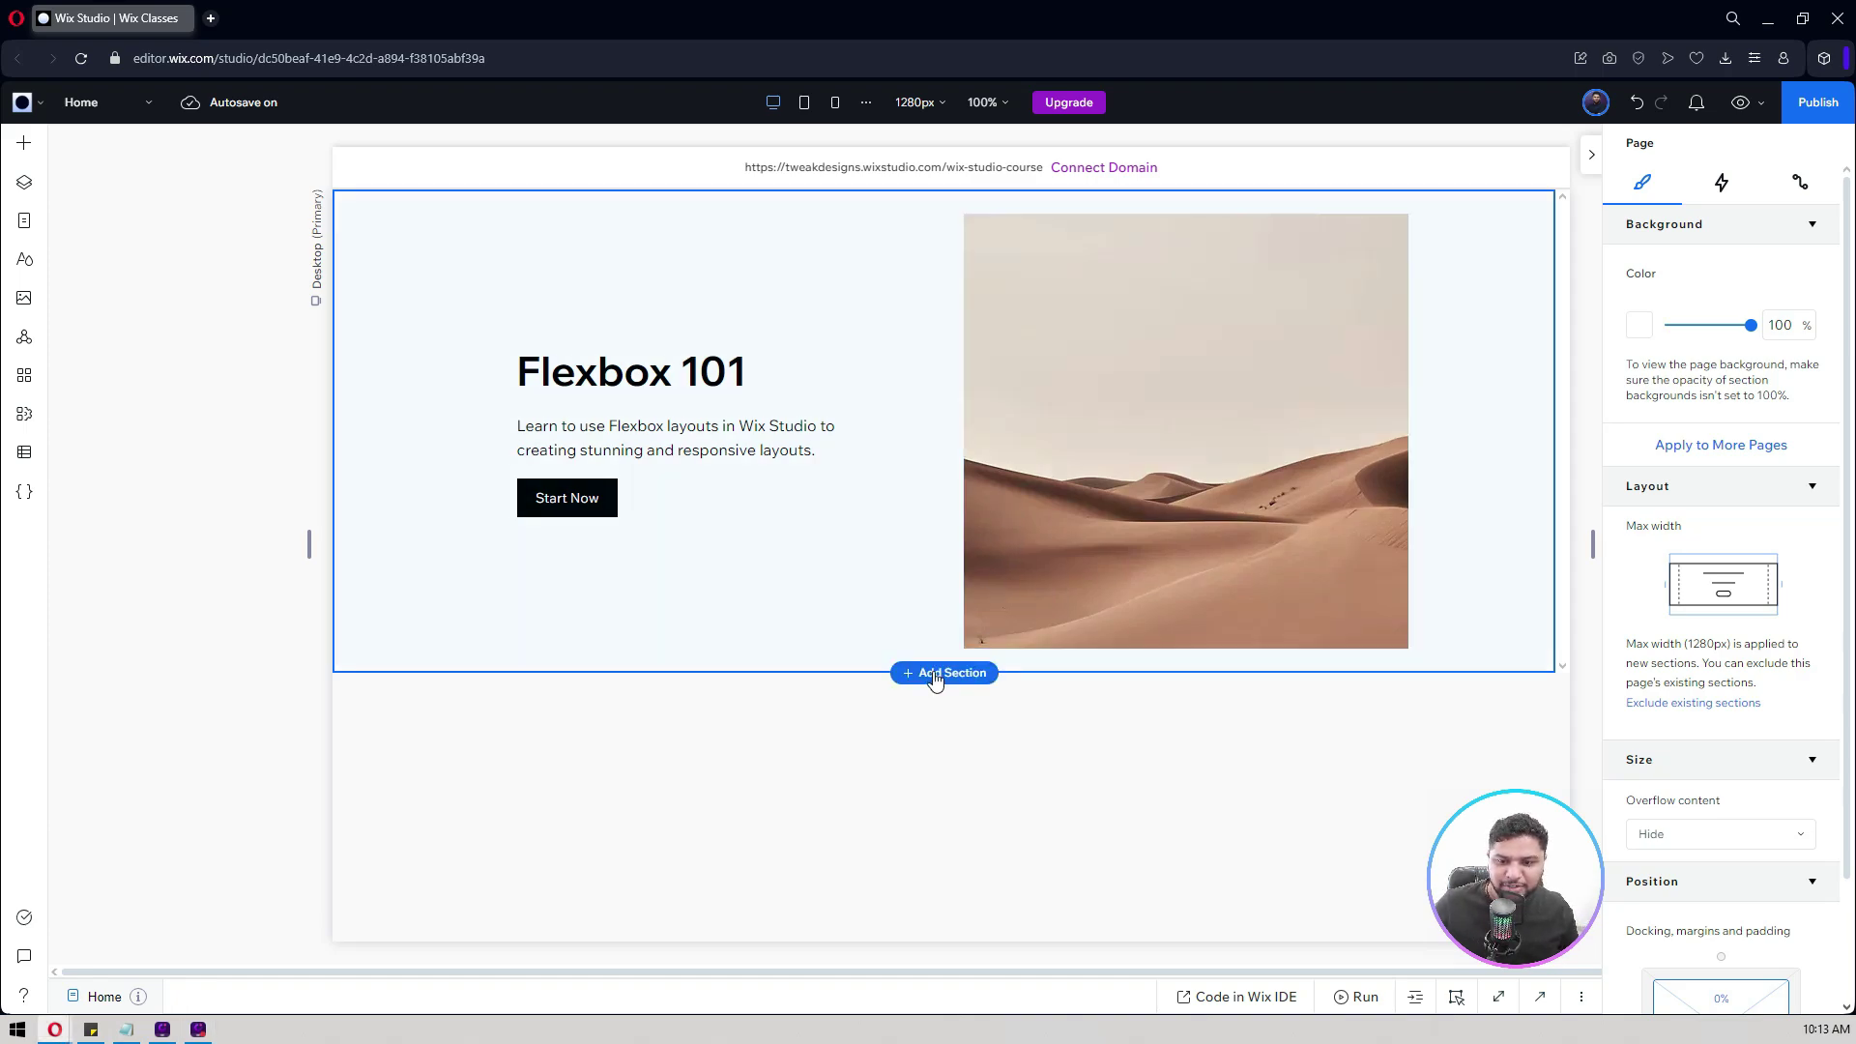
# Step: Add a blank section below the Flexbox 101 section and place a two-column CSS Grid container in it
pyautogui.click(935, 675)
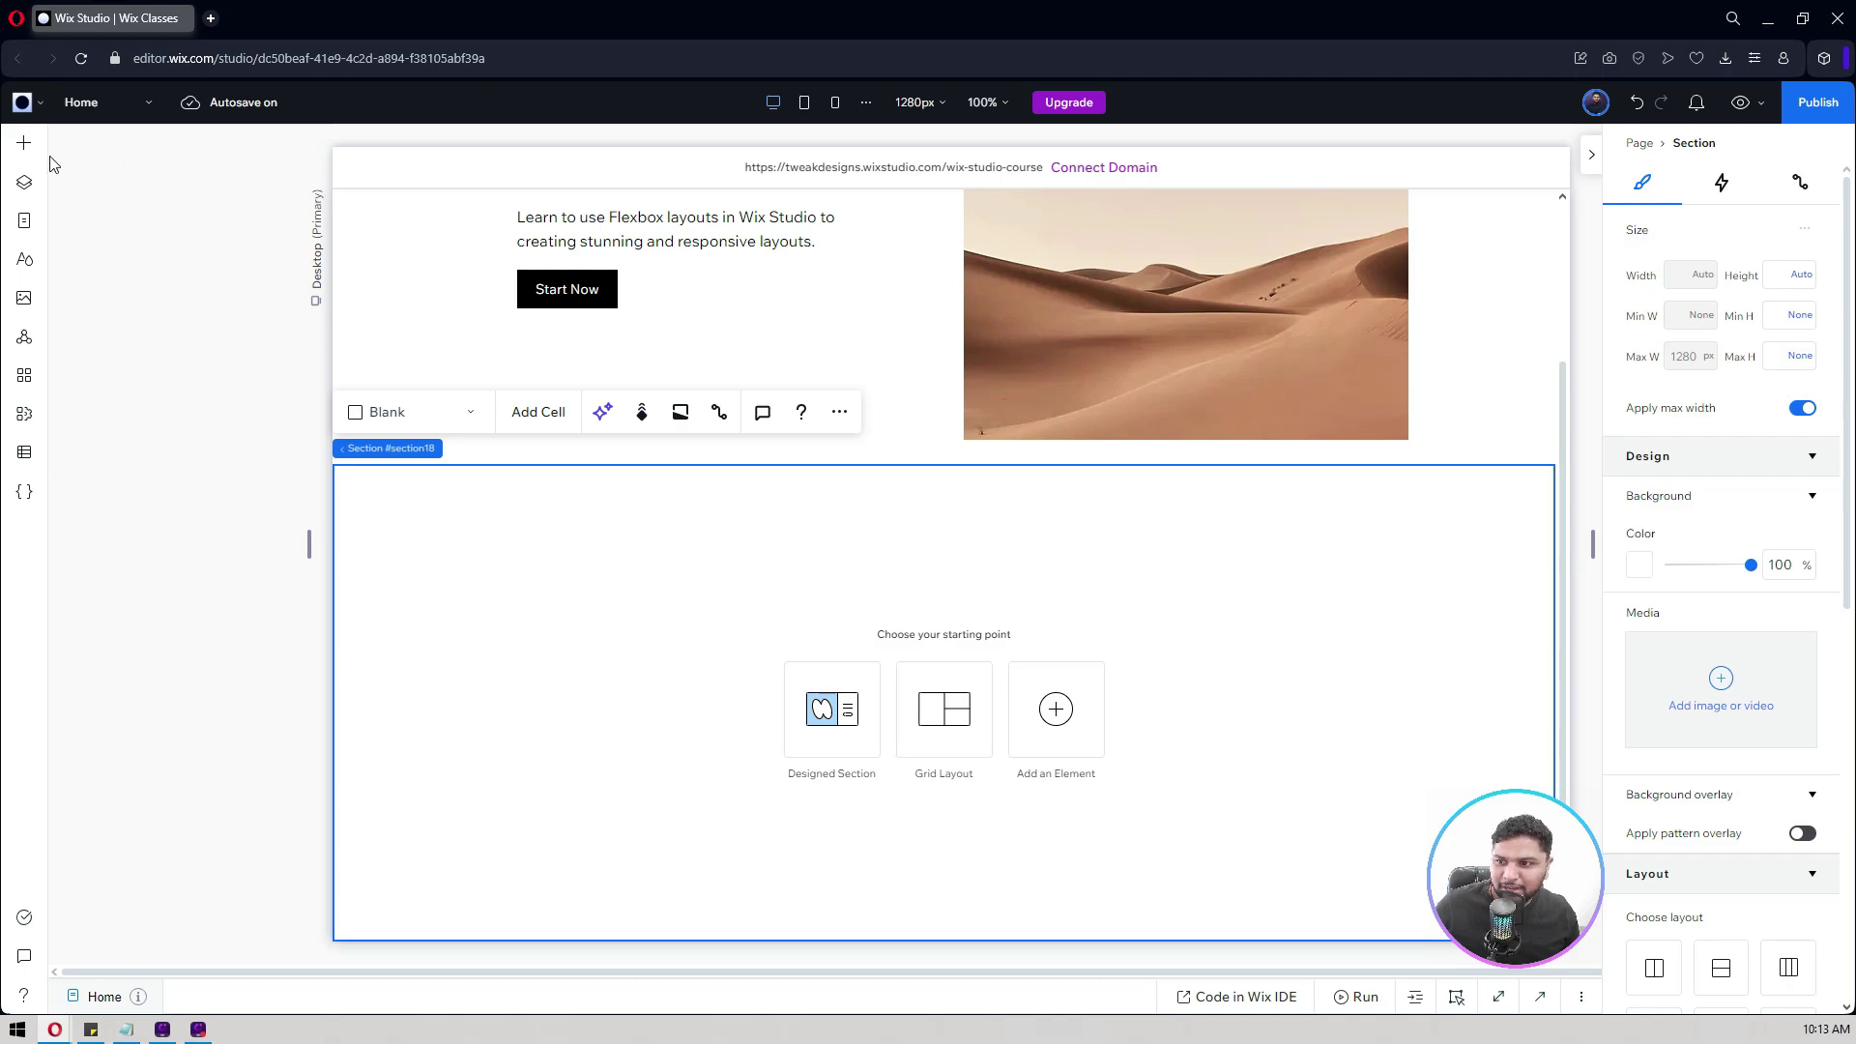
pyautogui.click(17, 146)
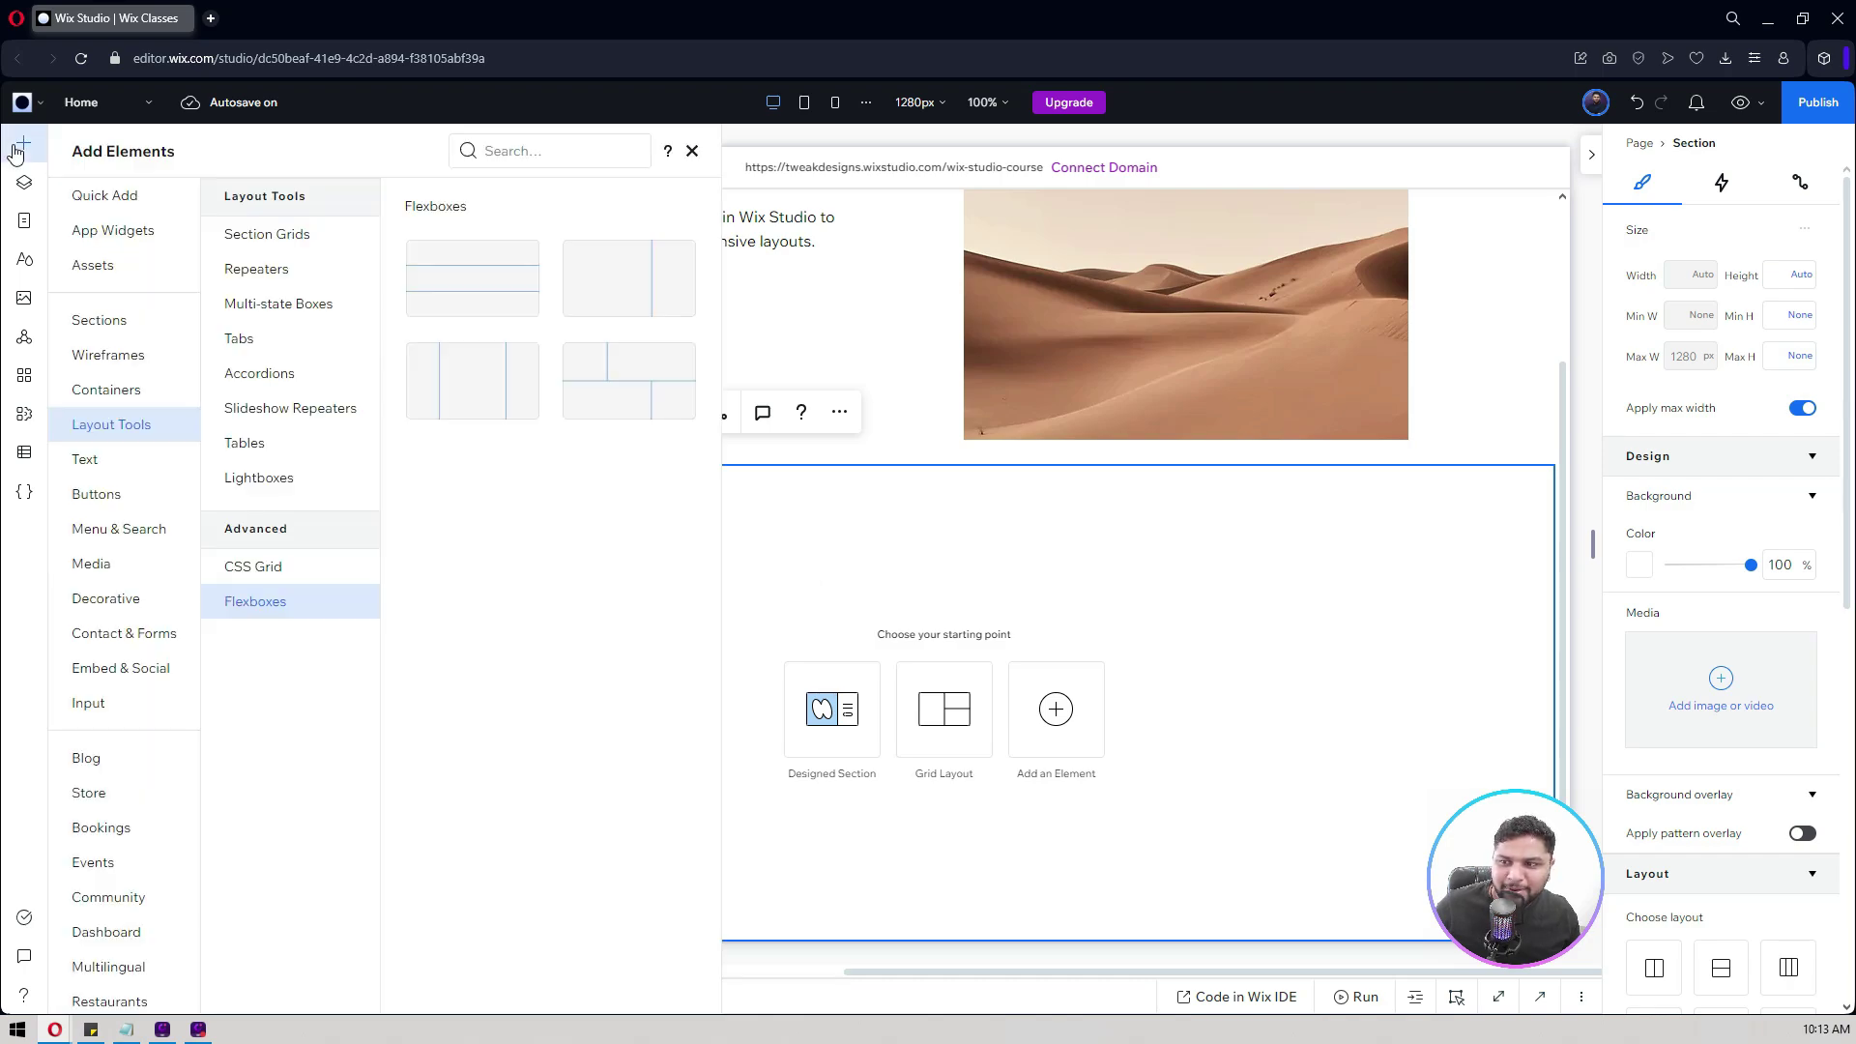
pyautogui.click(285, 579)
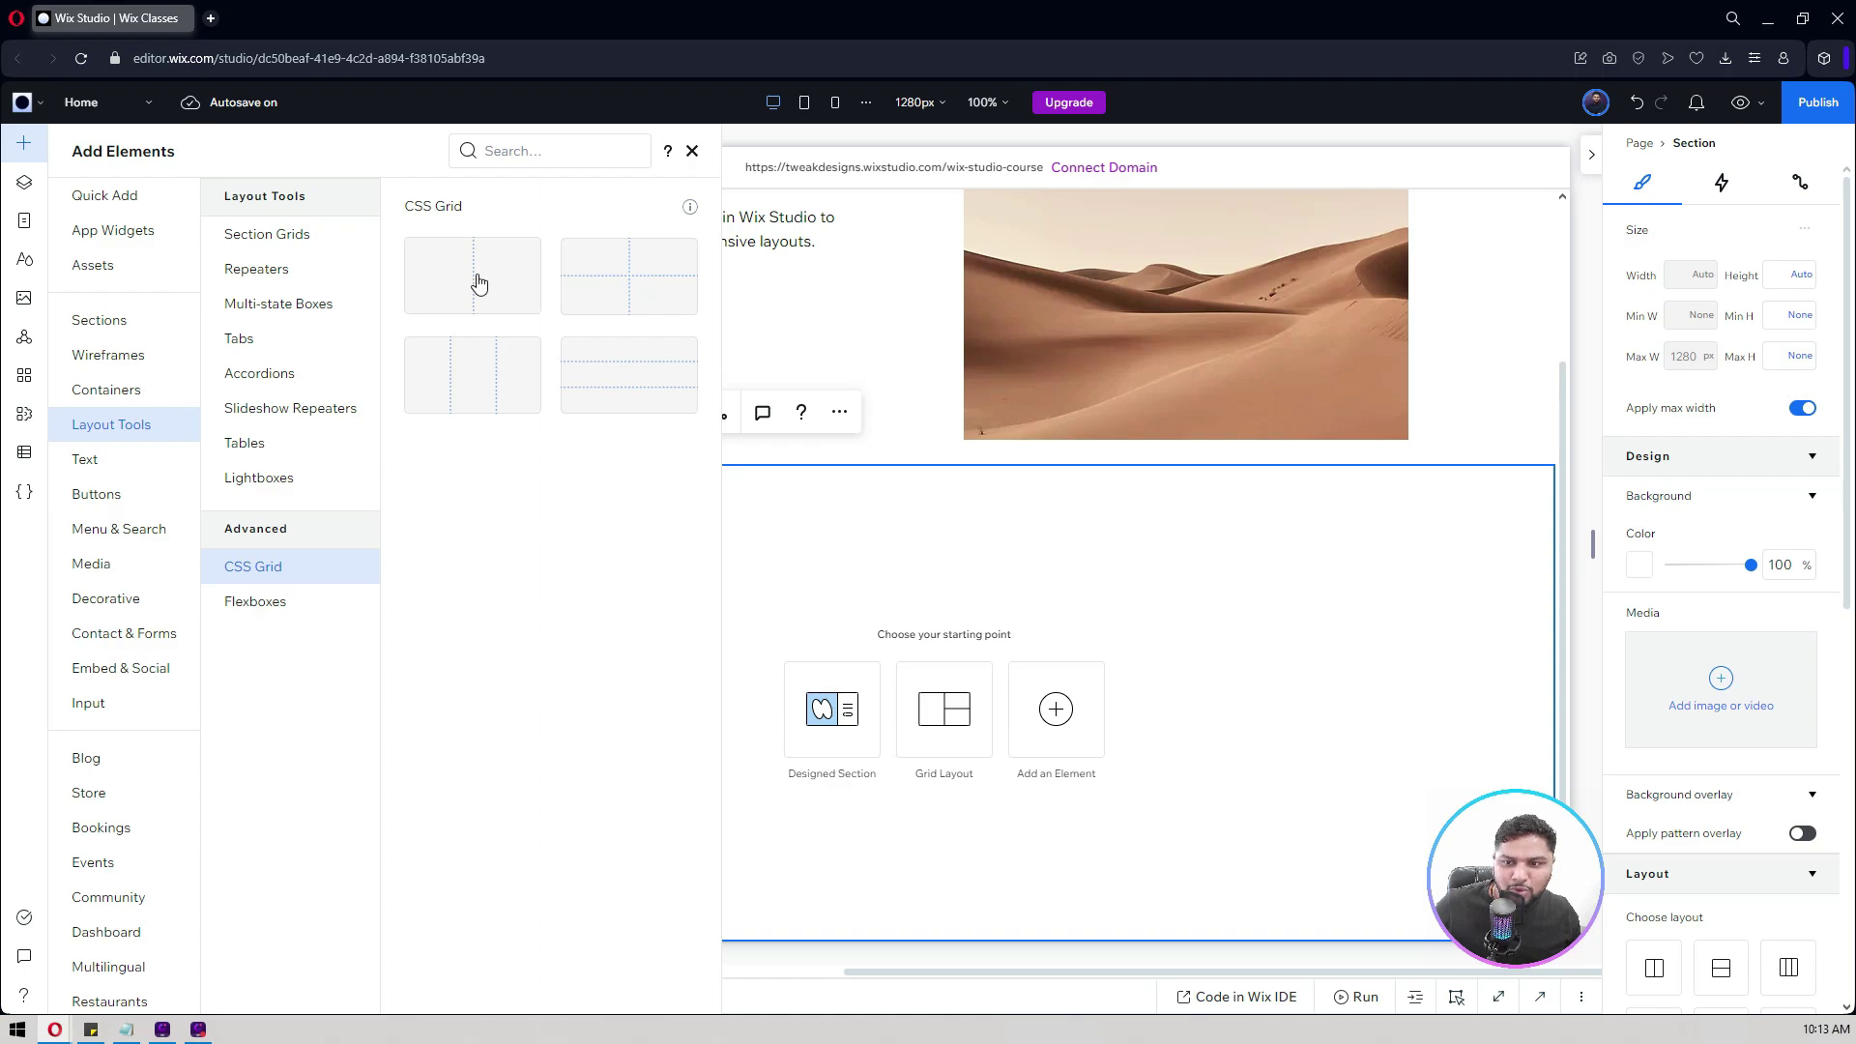
pyautogui.moveTo(477, 282); pyautogui.dragTo(896, 620)
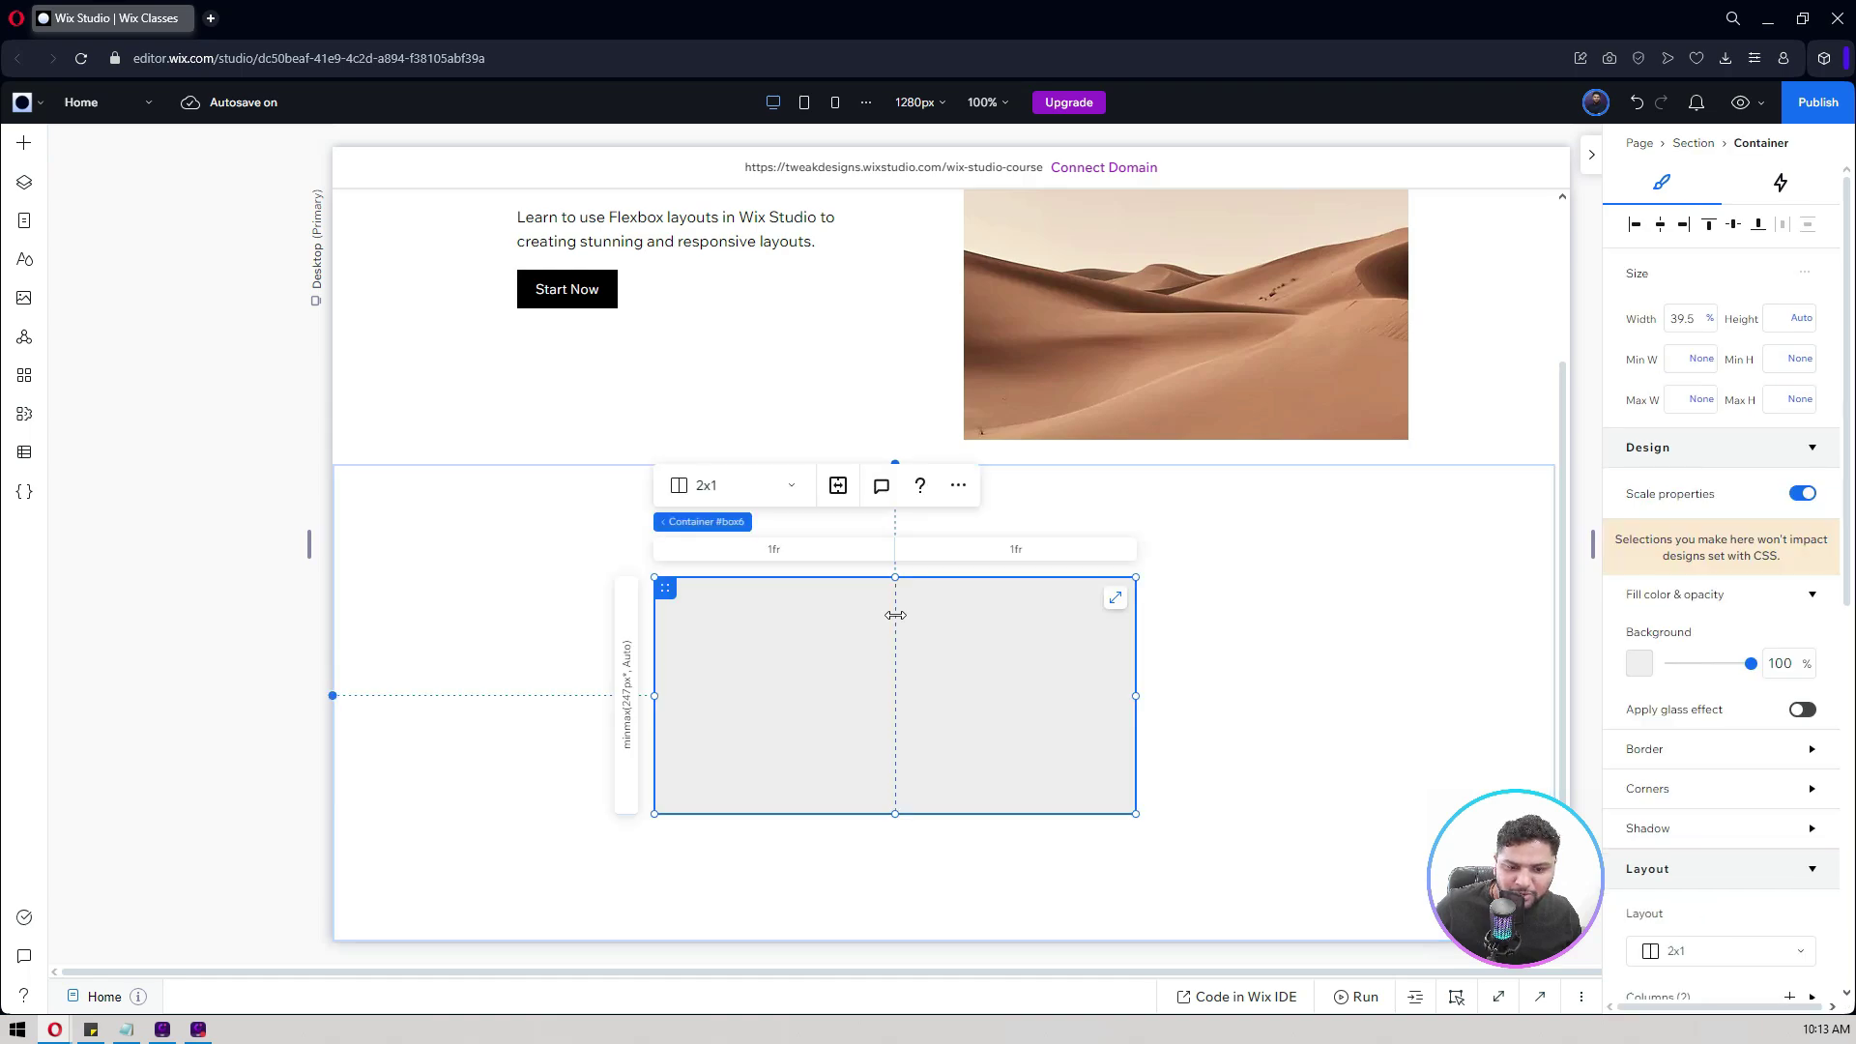
# Step: Center the grid container in its section and set its width to 100% and its maximum width to 960 px
pyautogui.click(1735, 227)
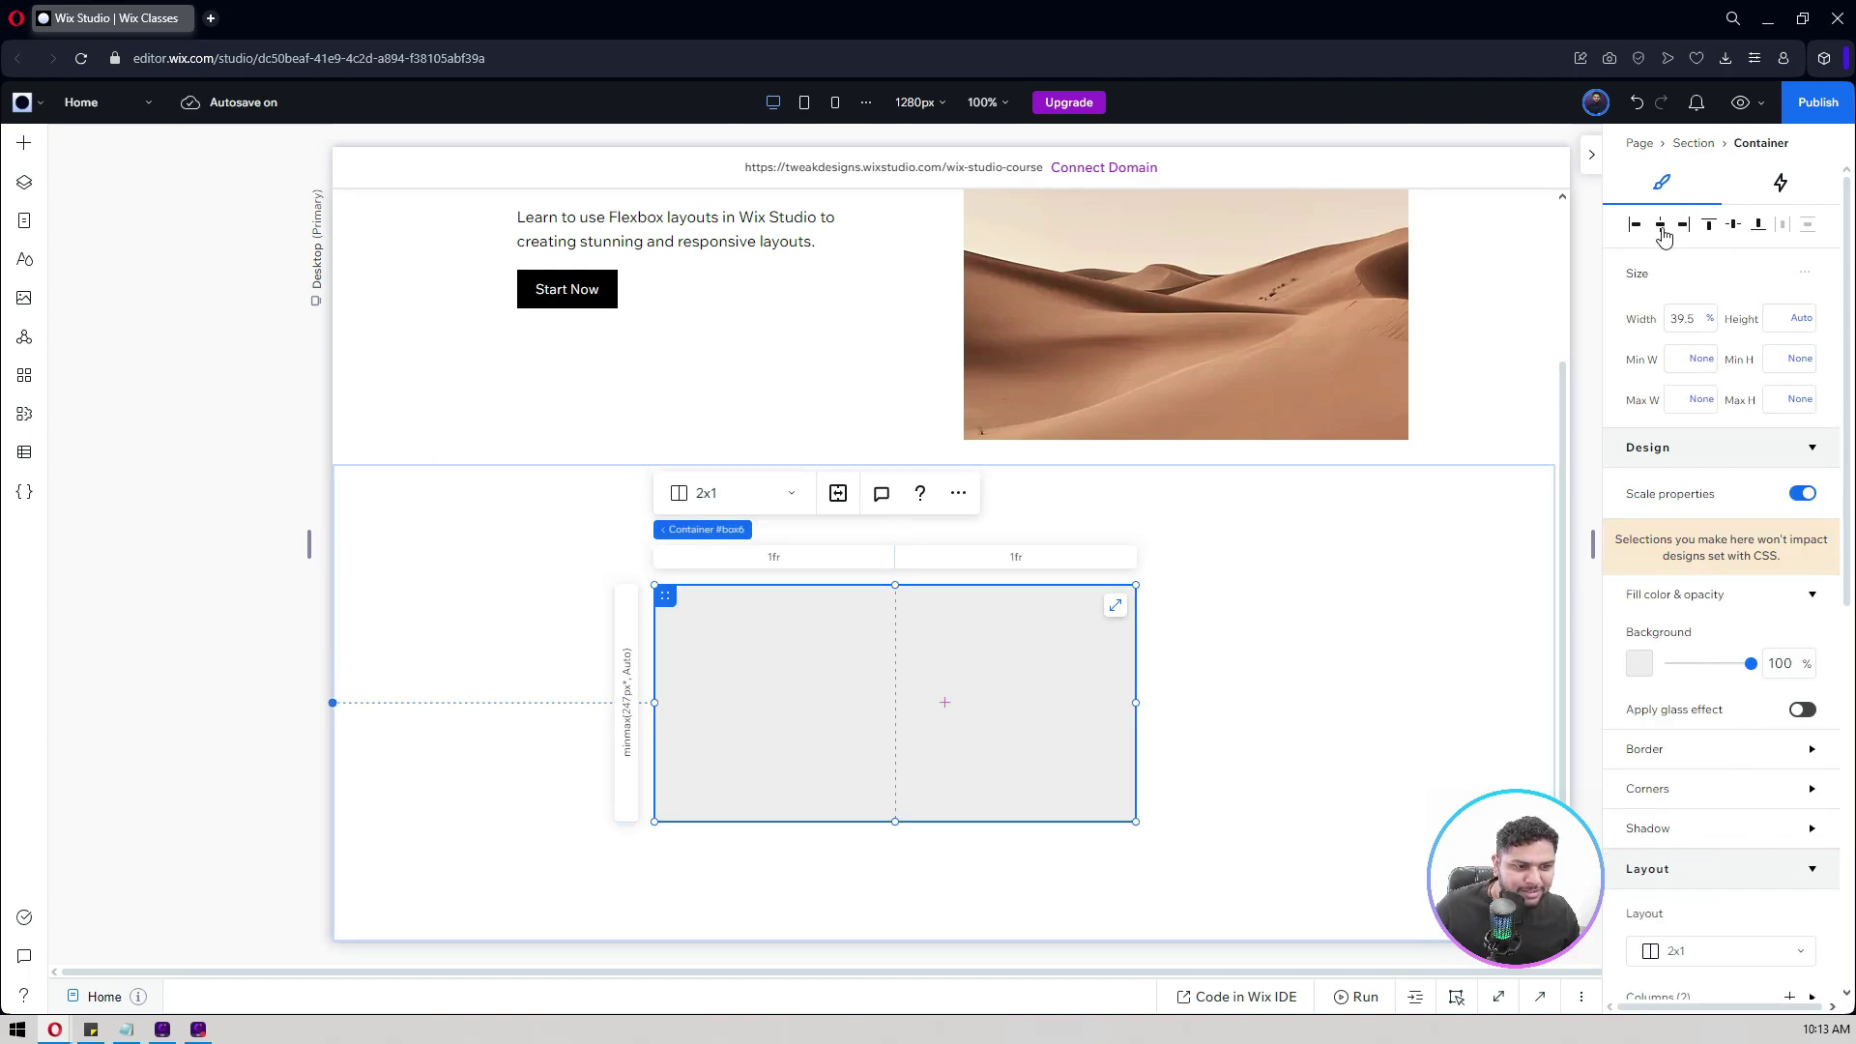
pyautogui.click(1661, 225)
pyautogui.click(1683, 319)
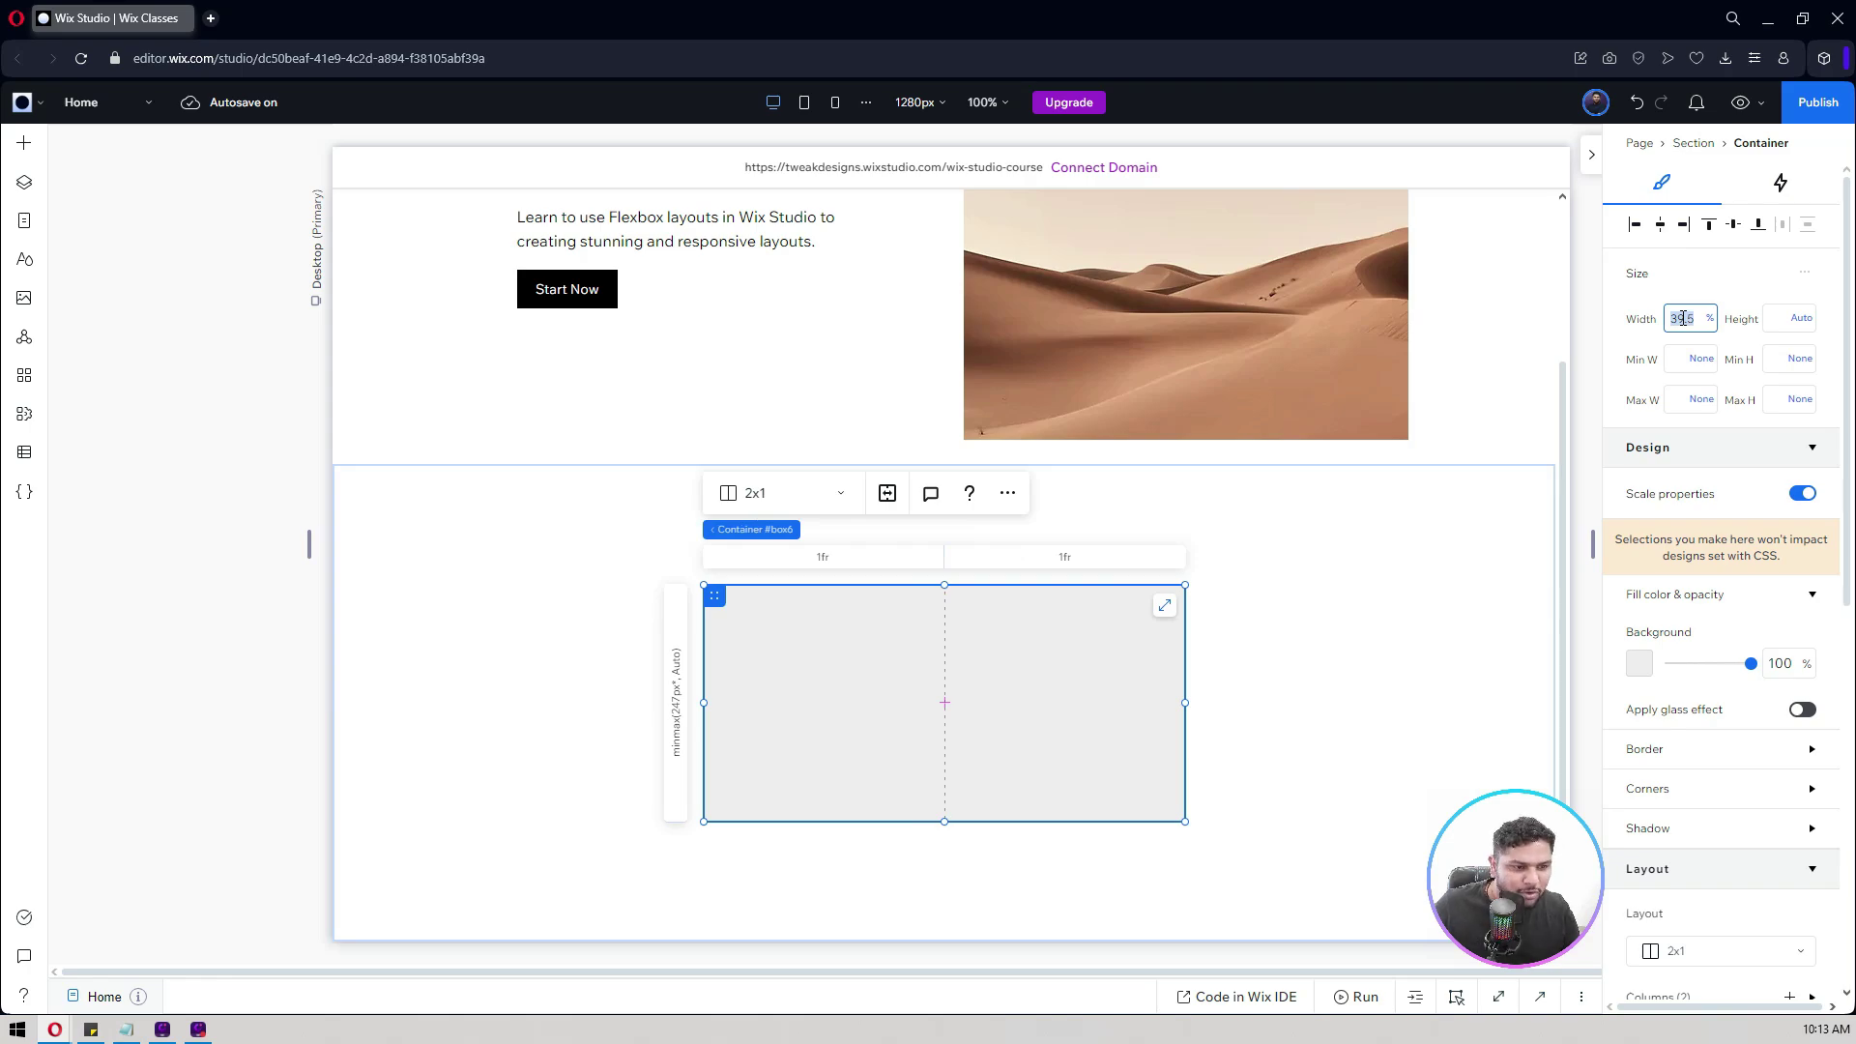
pyautogui.write('100')
pyautogui.press('Return')
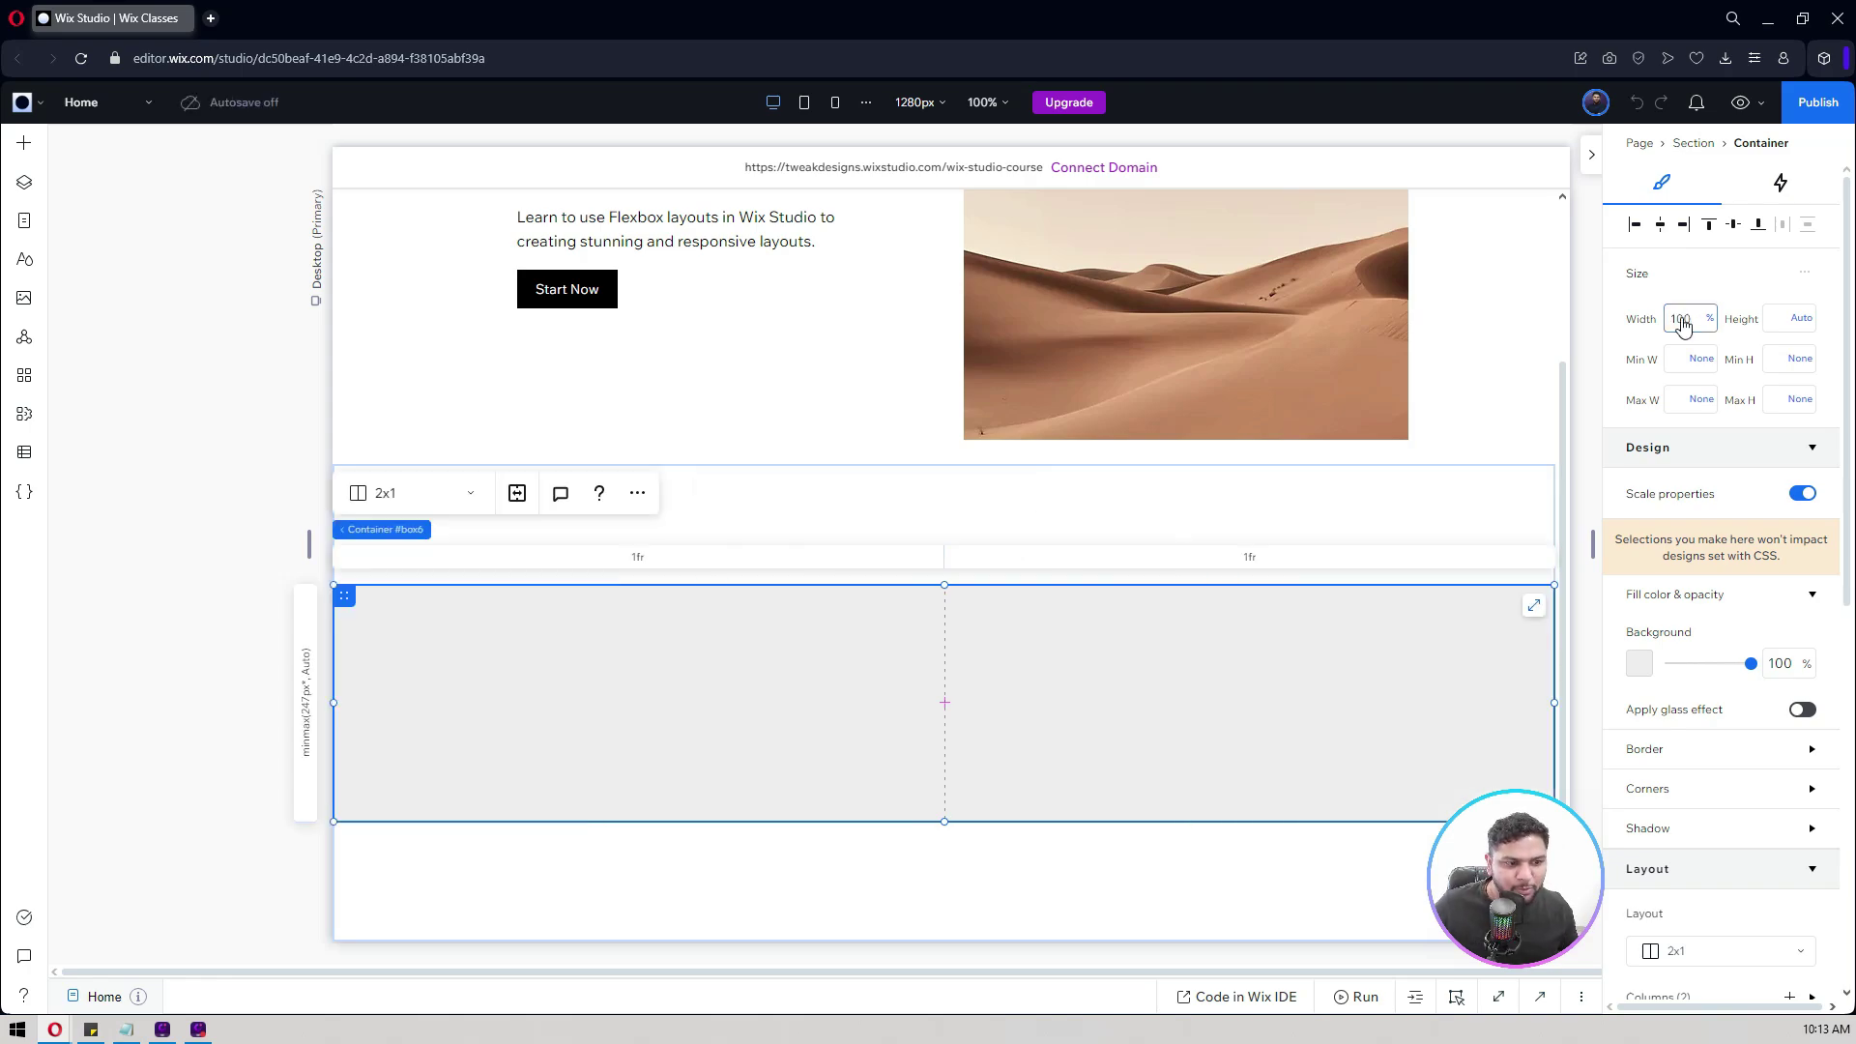
pyautogui.click(1688, 401)
pyautogui.write('960')
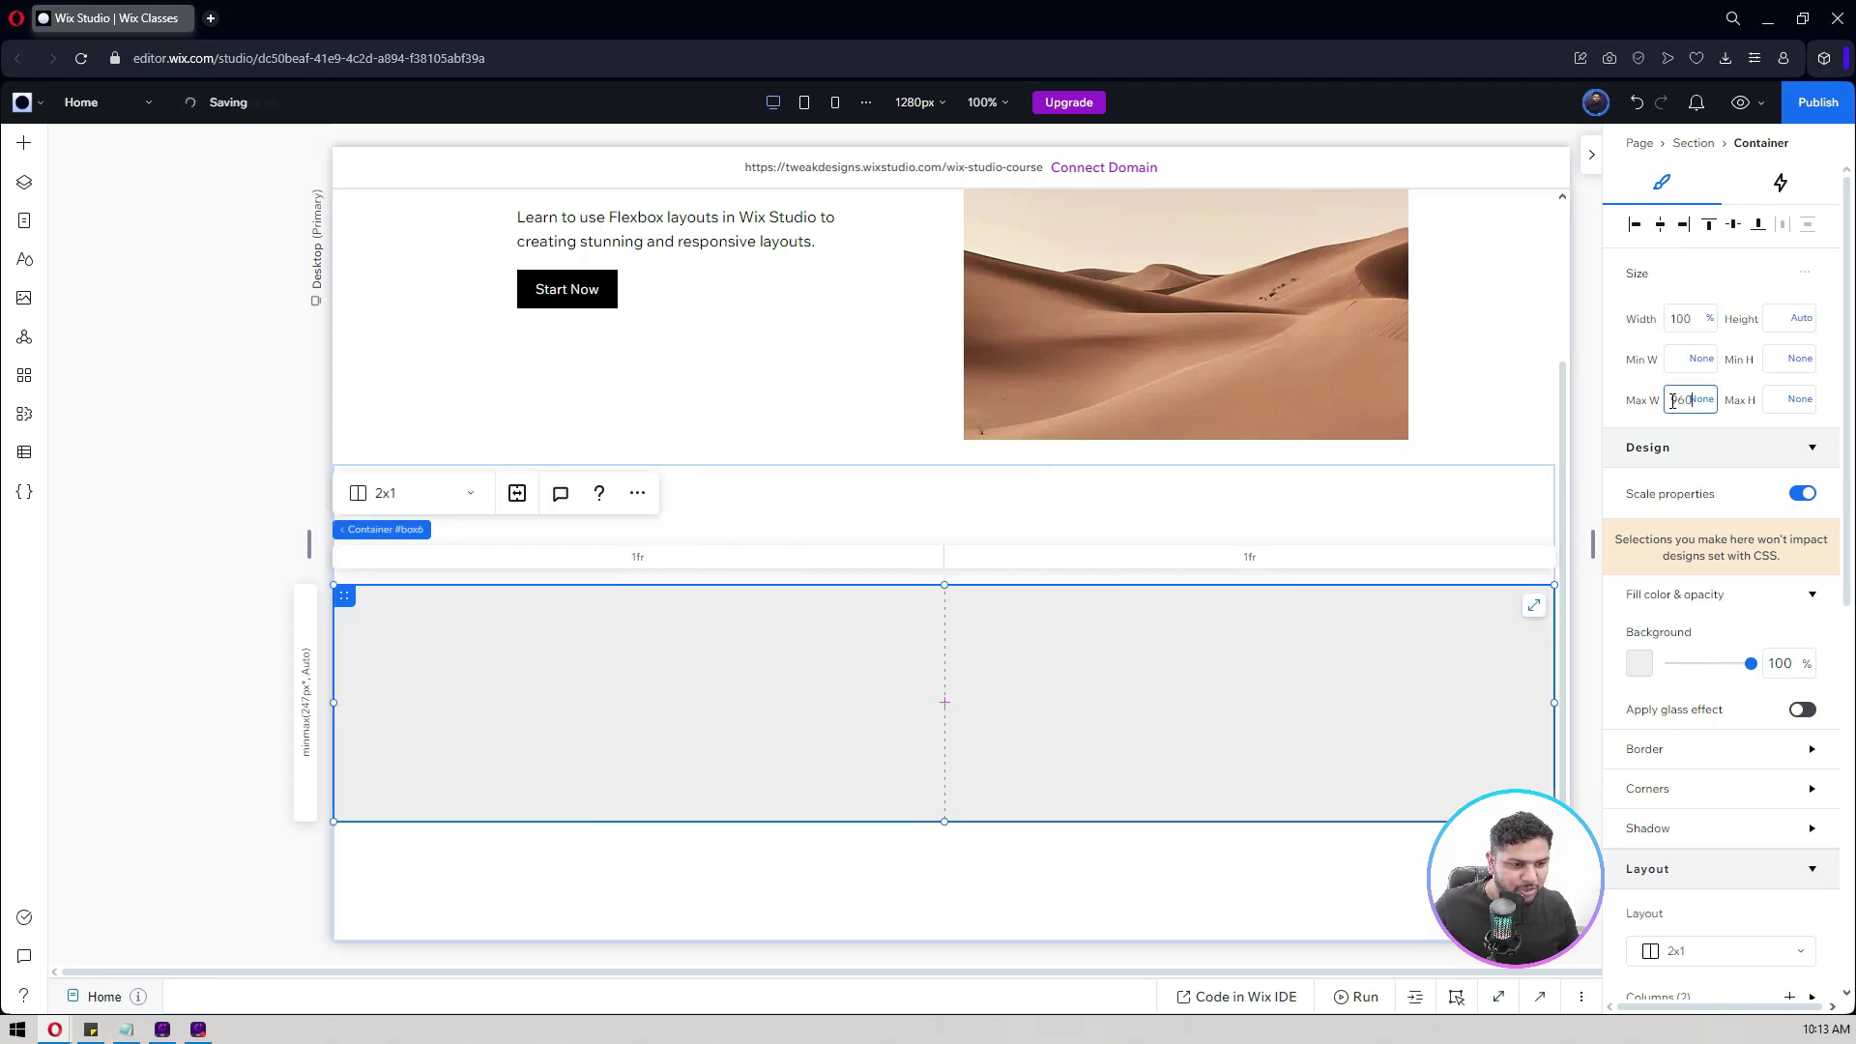
pyautogui.press('Return')
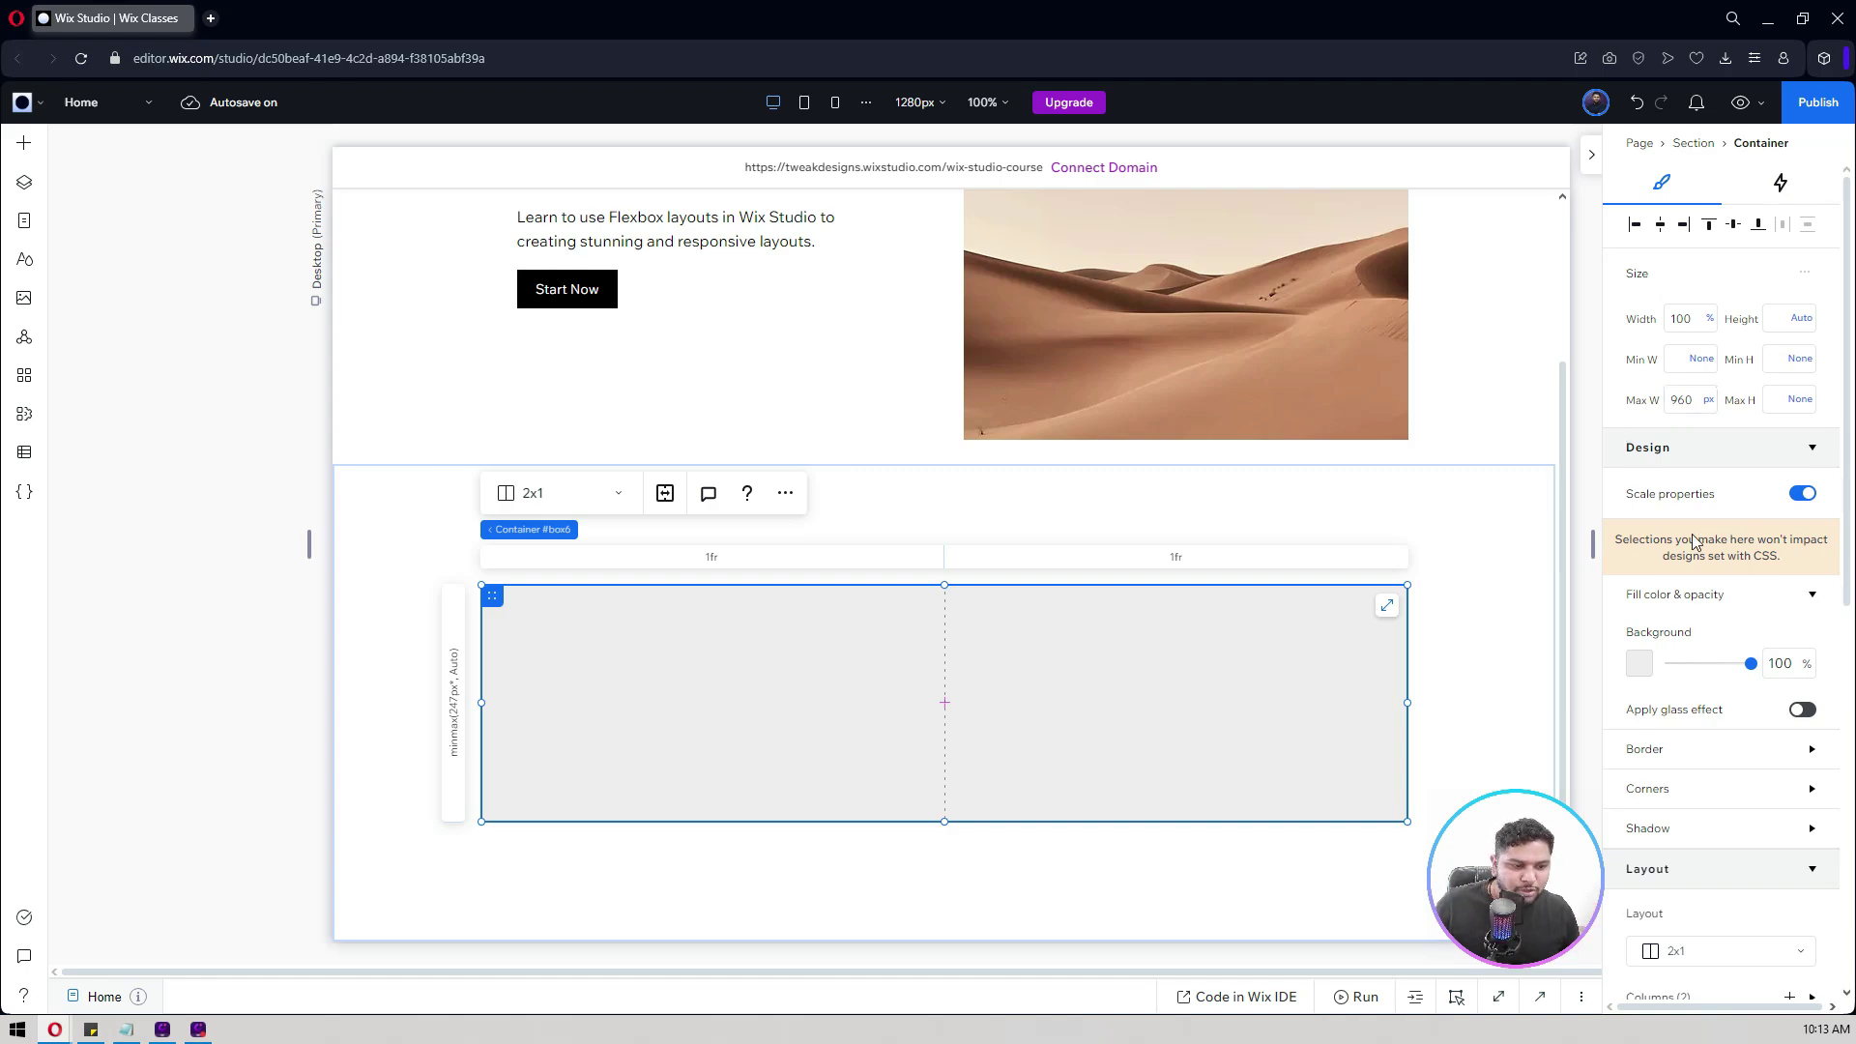
# Step: Change the container's grid layout to a custom 4 columns by 2 rows
pyautogui.scroll(-5, 1677, 471)
pyautogui.scroll(-2, 1677, 471)
pyautogui.scroll(2, 1668, 459)
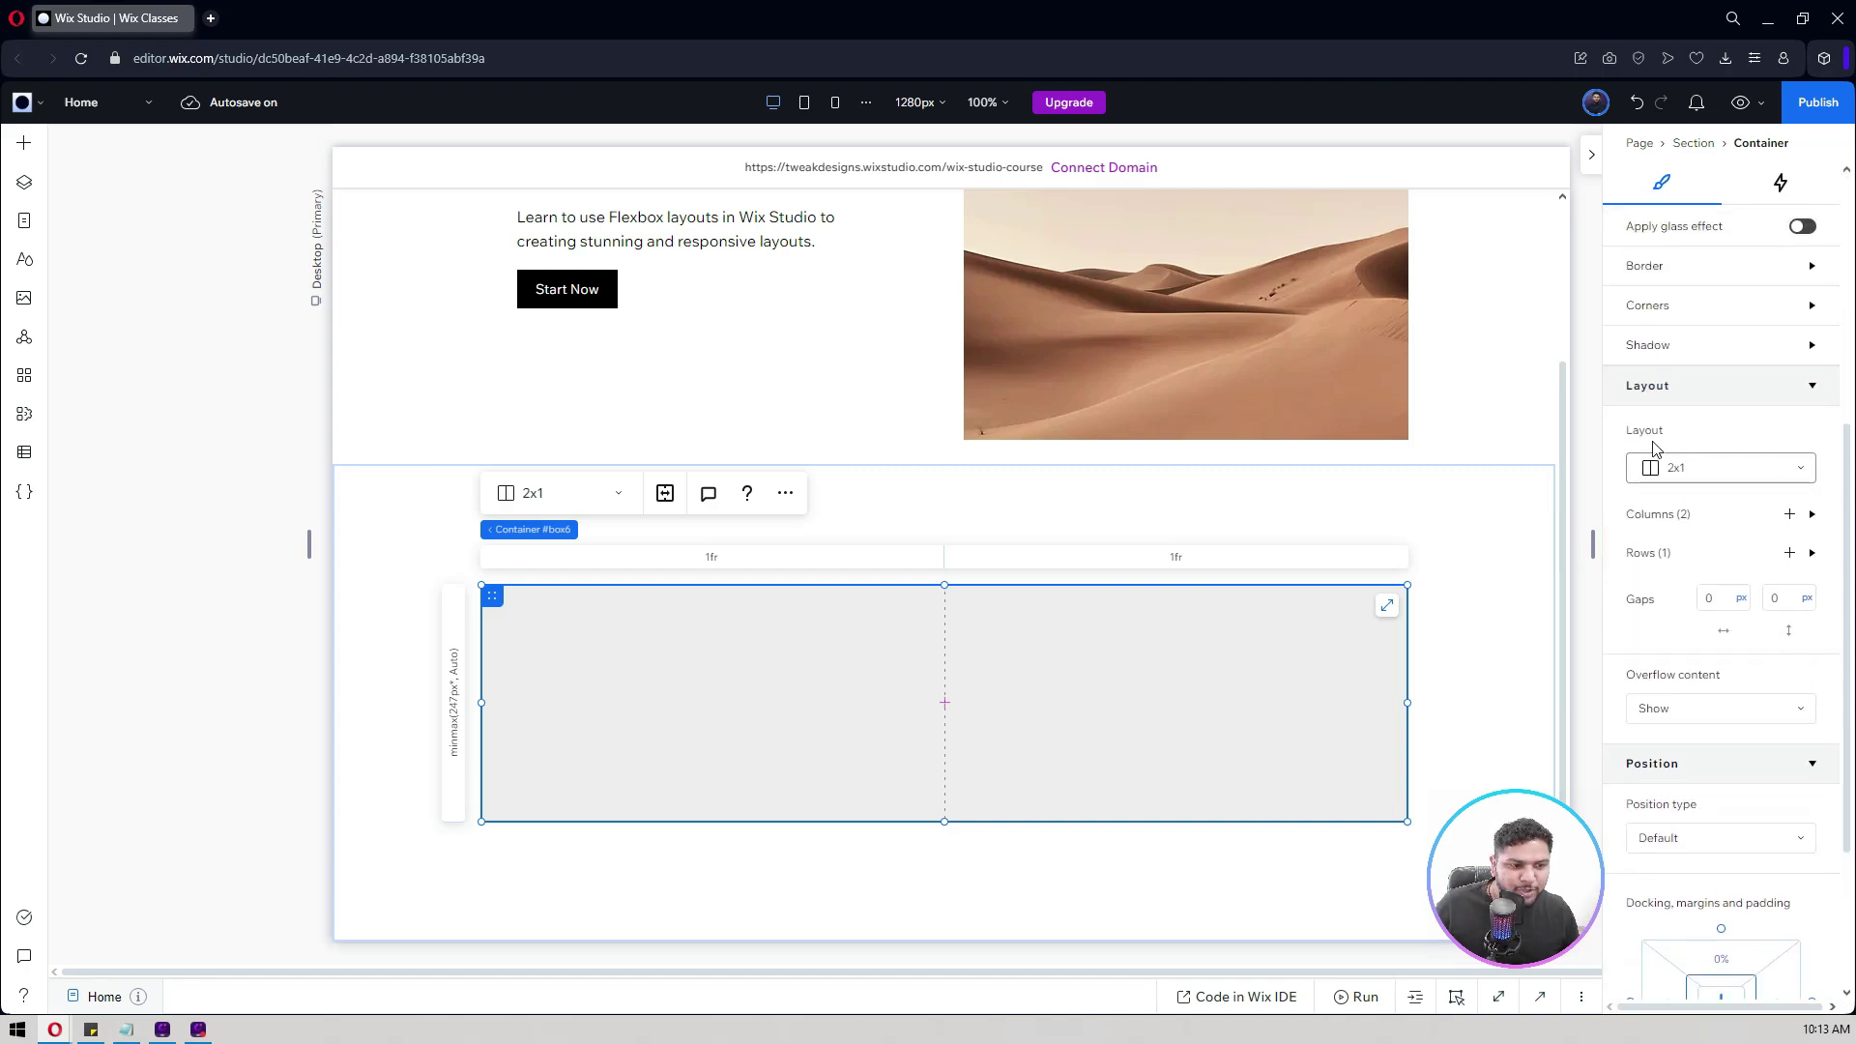
pyautogui.click(1677, 470)
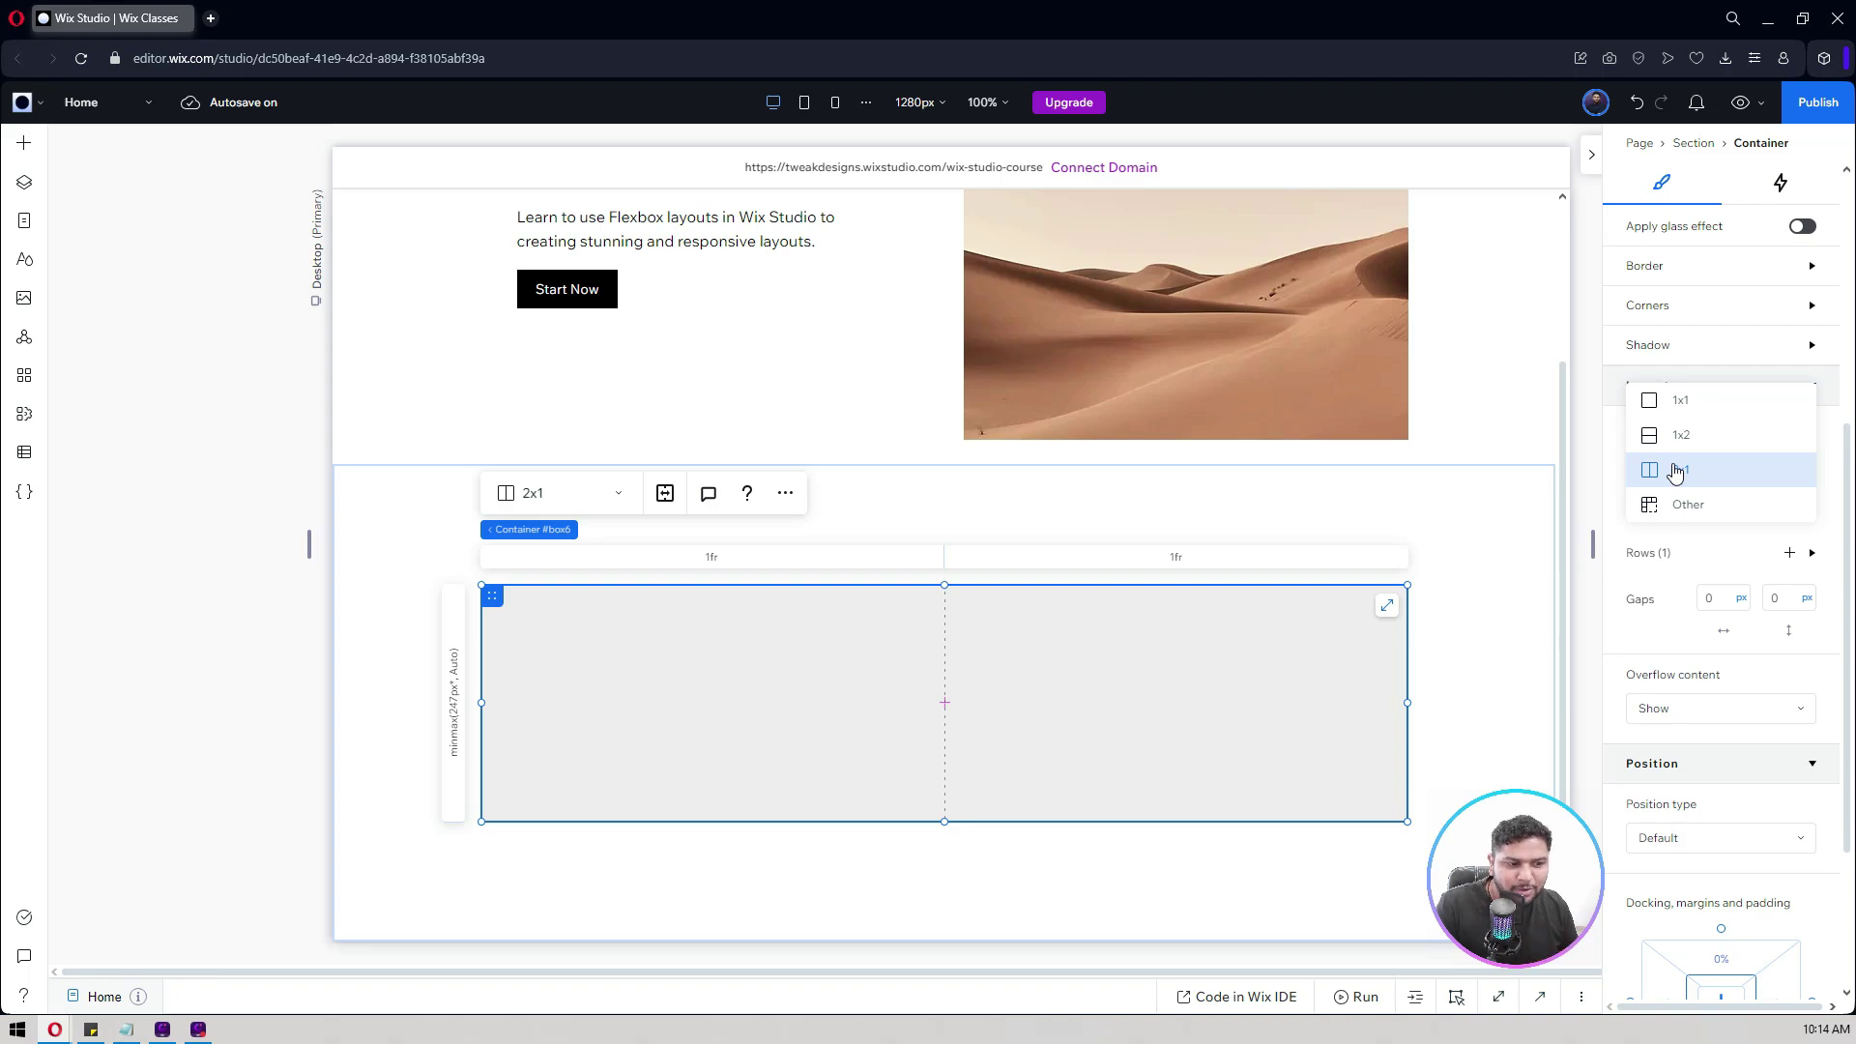
pyautogui.click(1700, 508)
pyautogui.doubleClick(1736, 499)
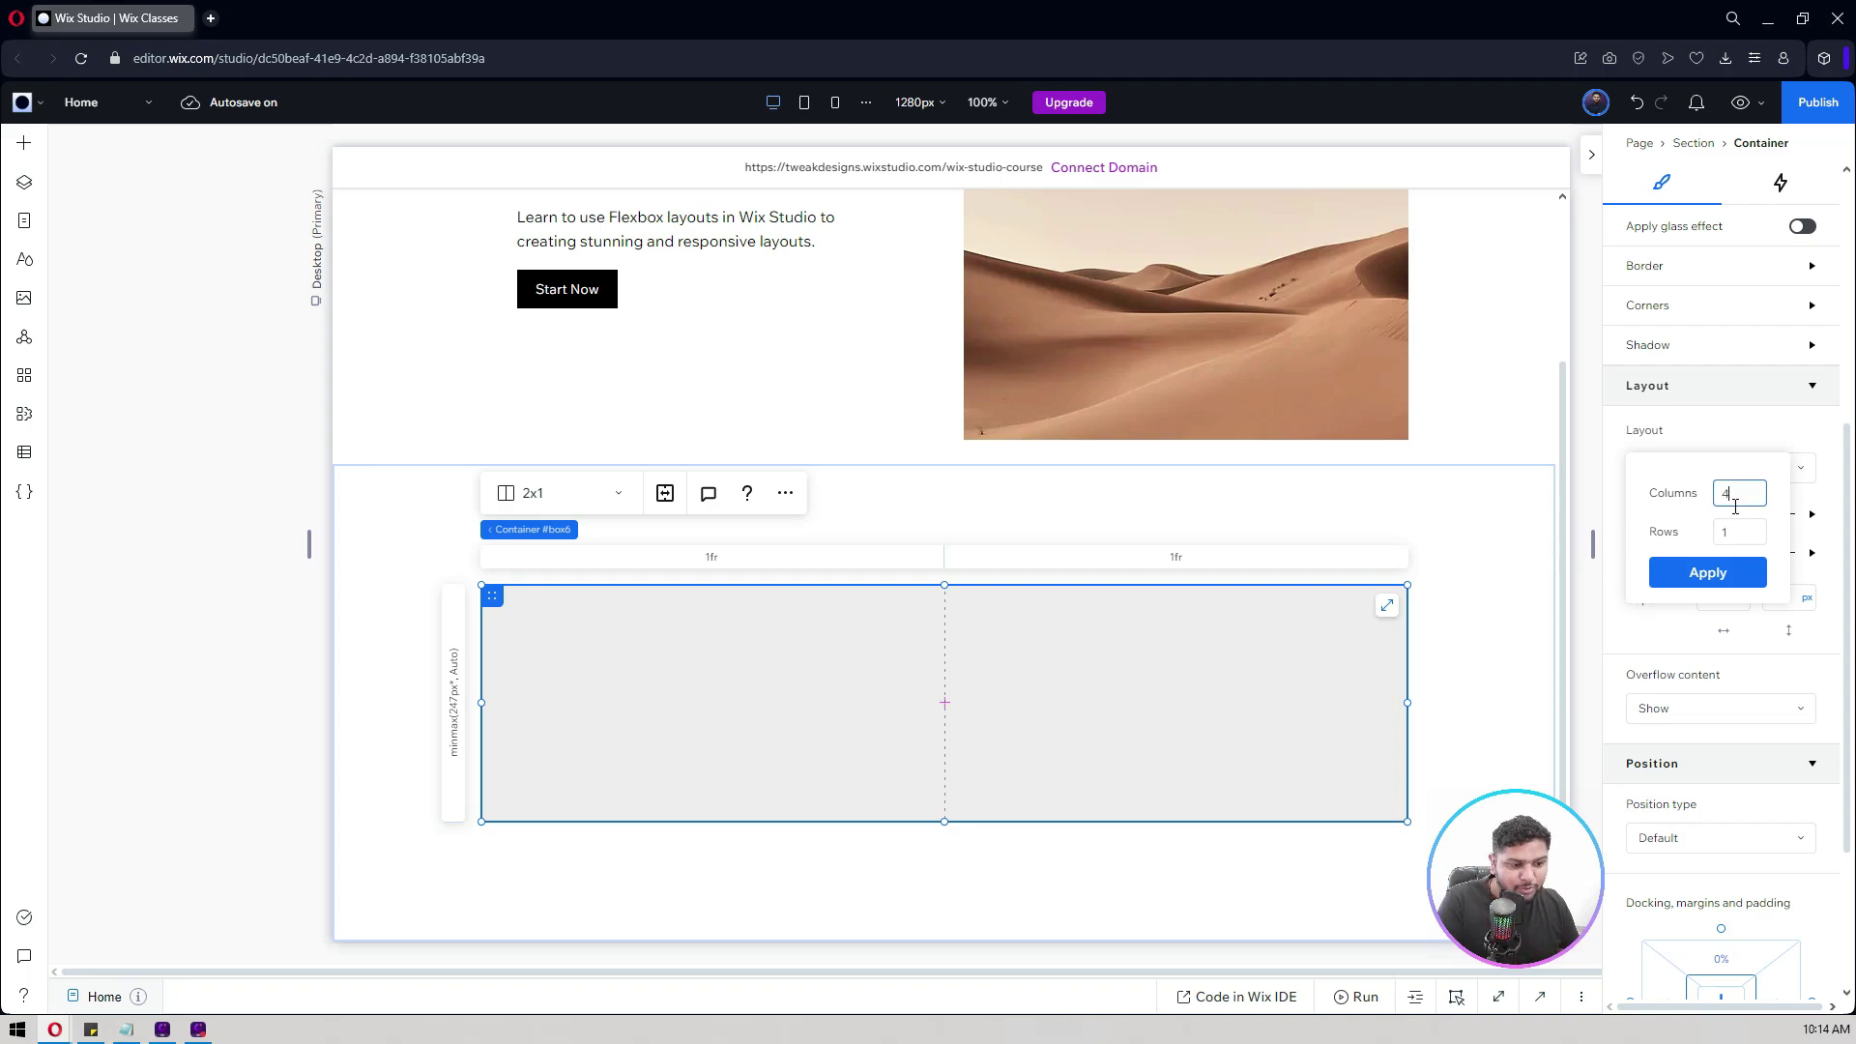
pyautogui.write('4')
pyautogui.doubleClick(1740, 533)
pyautogui.write('2')
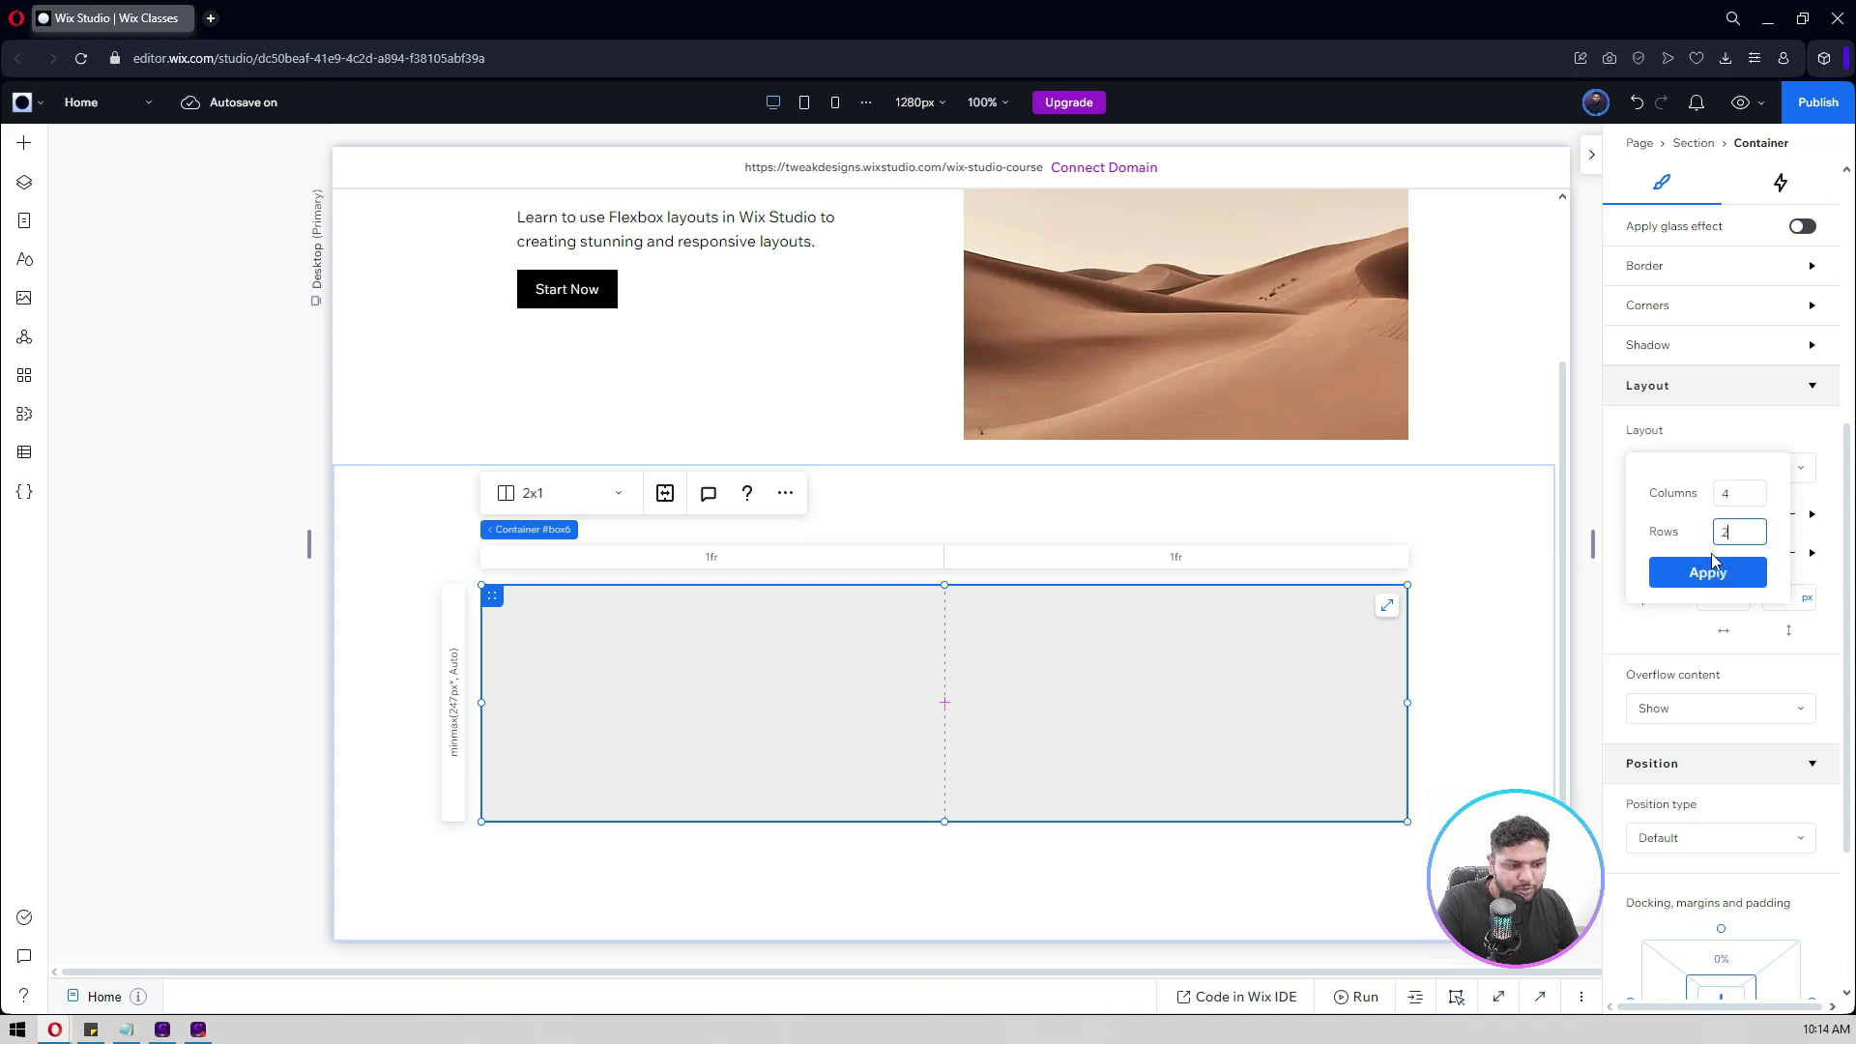
pyautogui.click(1697, 578)
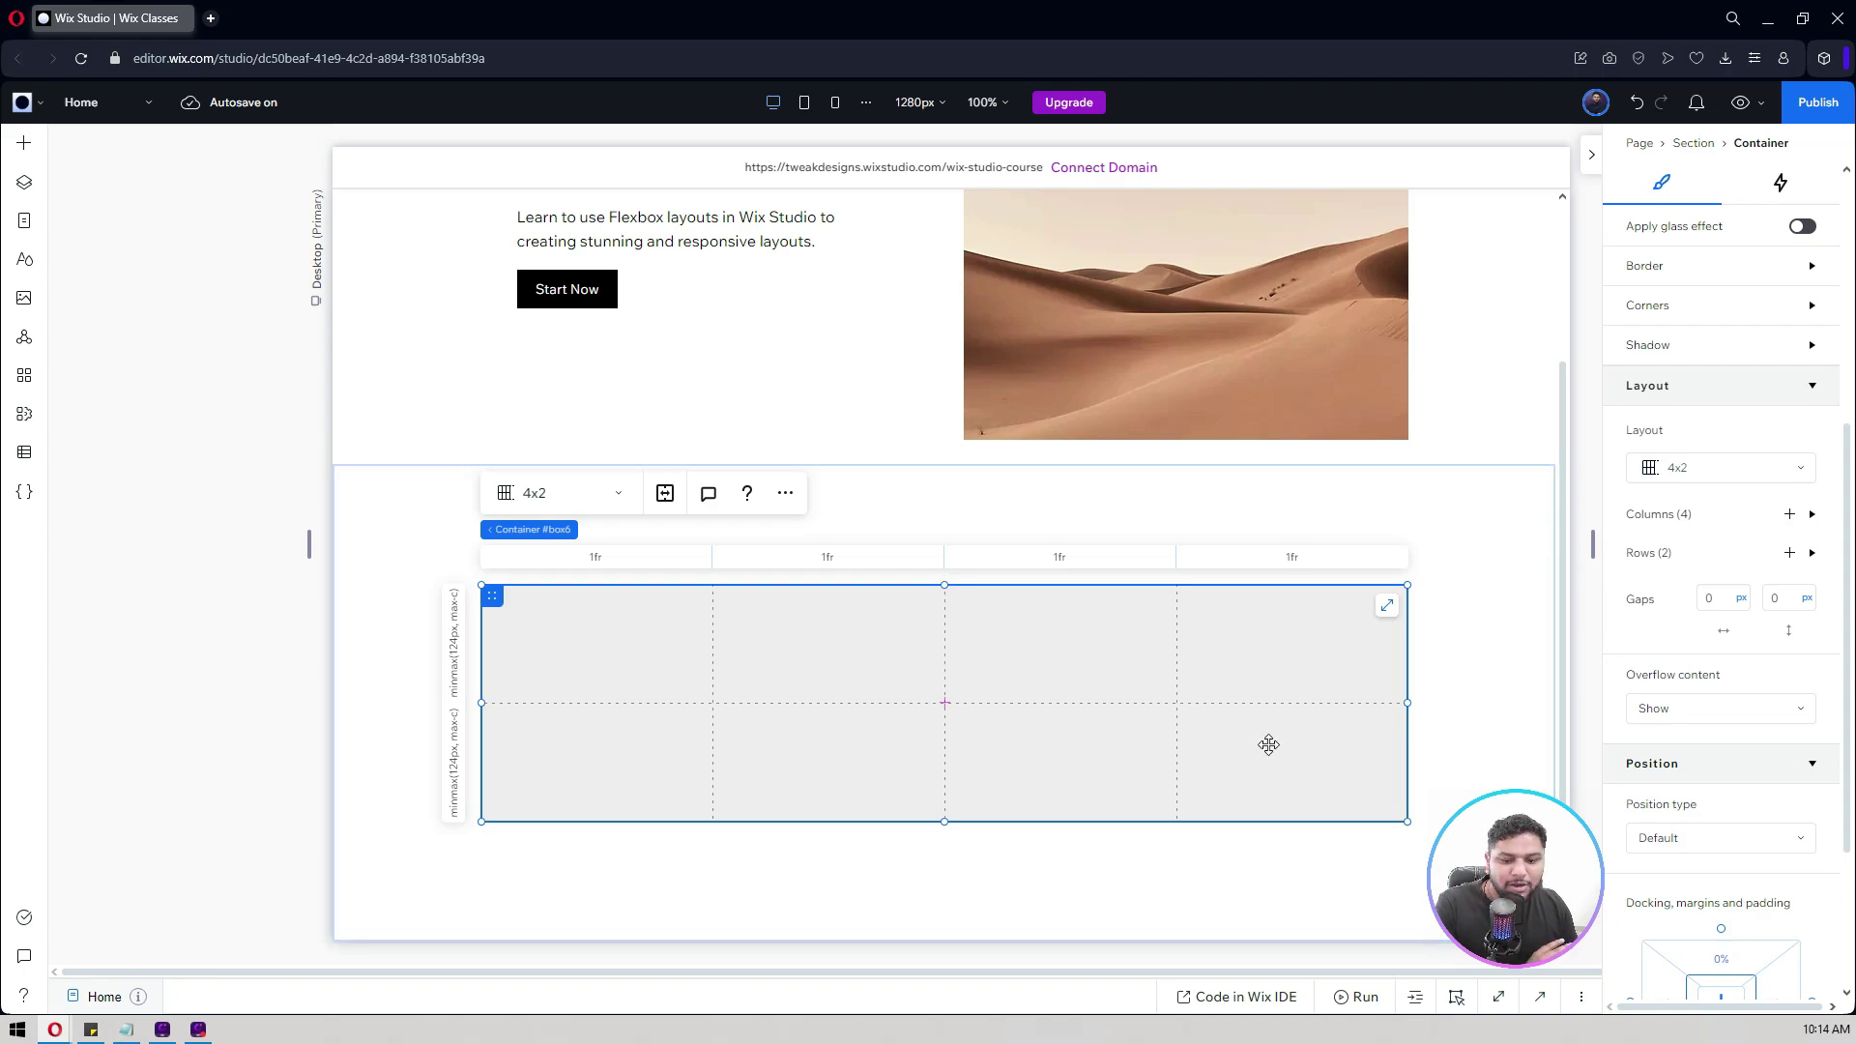
# Step: Set the container's custom grid layout to 2 columns and 1 row
pyautogui.click(1673, 471)
pyautogui.click(1678, 533)
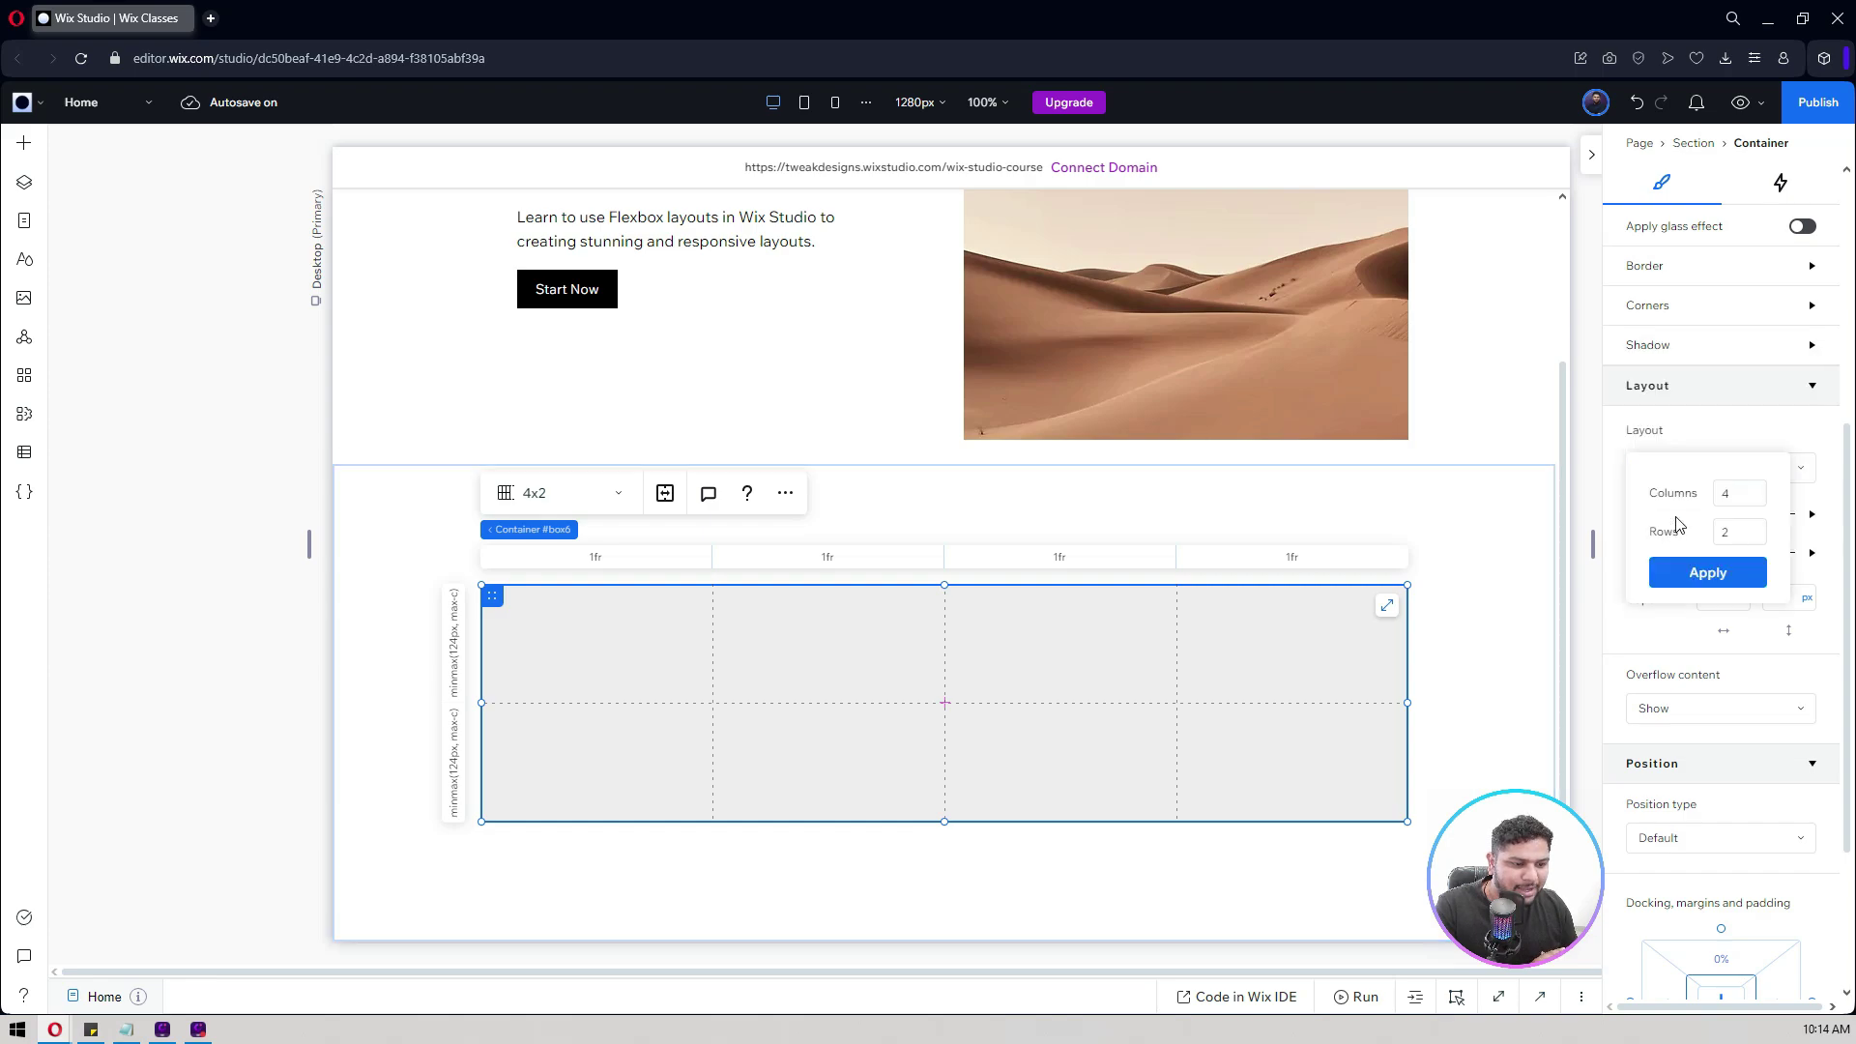
pyautogui.doubleClick(1736, 495)
pyautogui.write('2')
pyautogui.doubleClick(1731, 532)
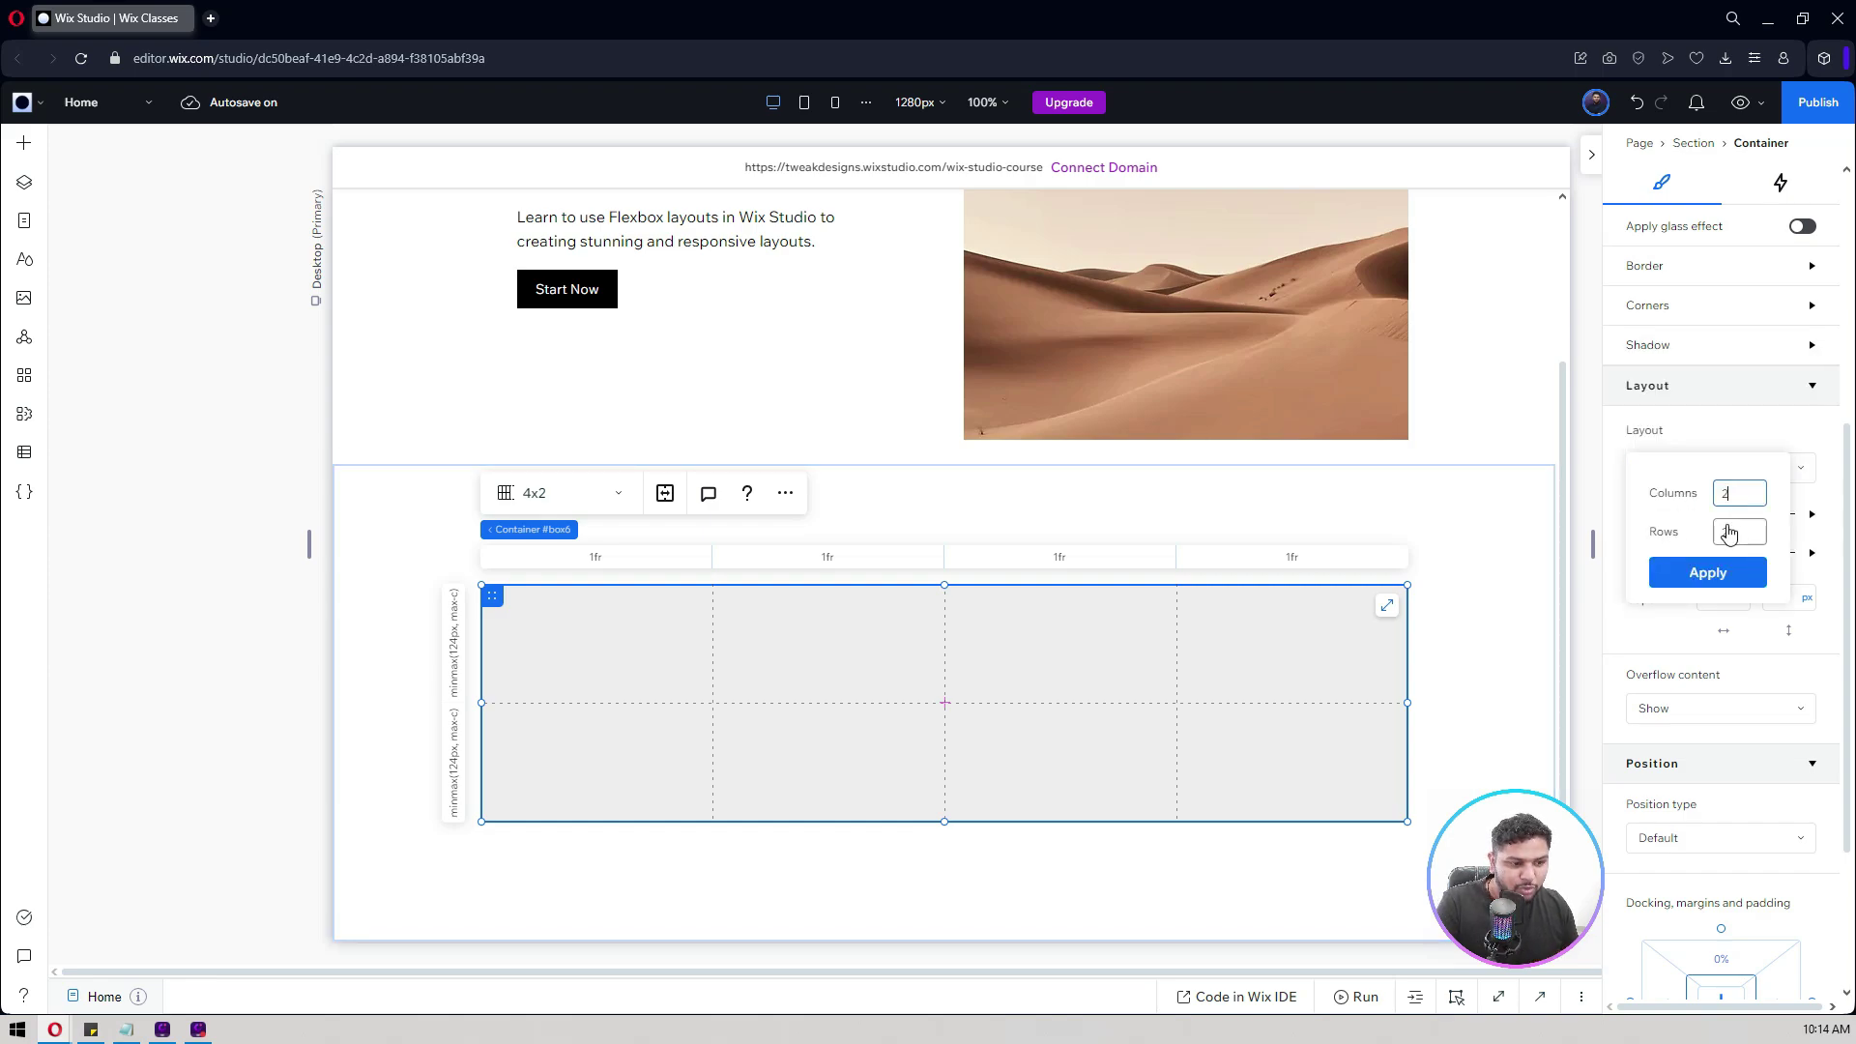
pyautogui.write('1')
pyautogui.click(1679, 577)
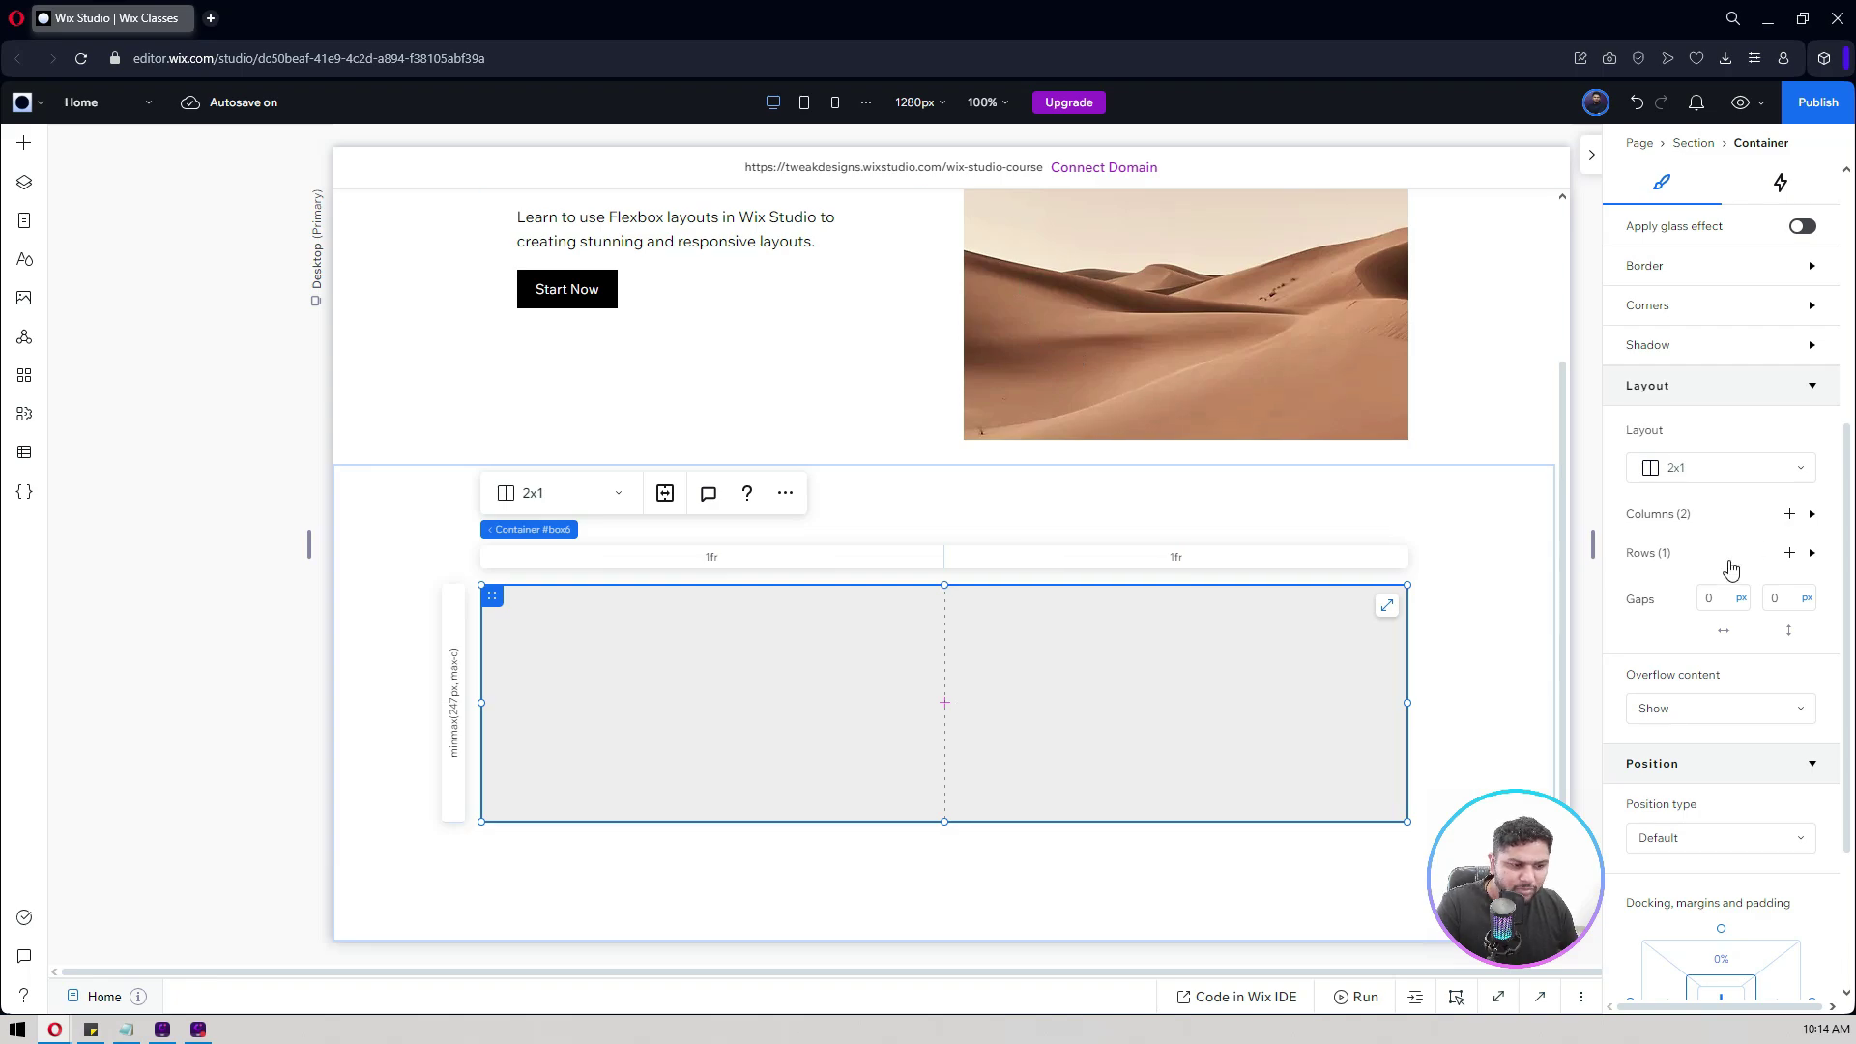
pyautogui.click(1673, 567)
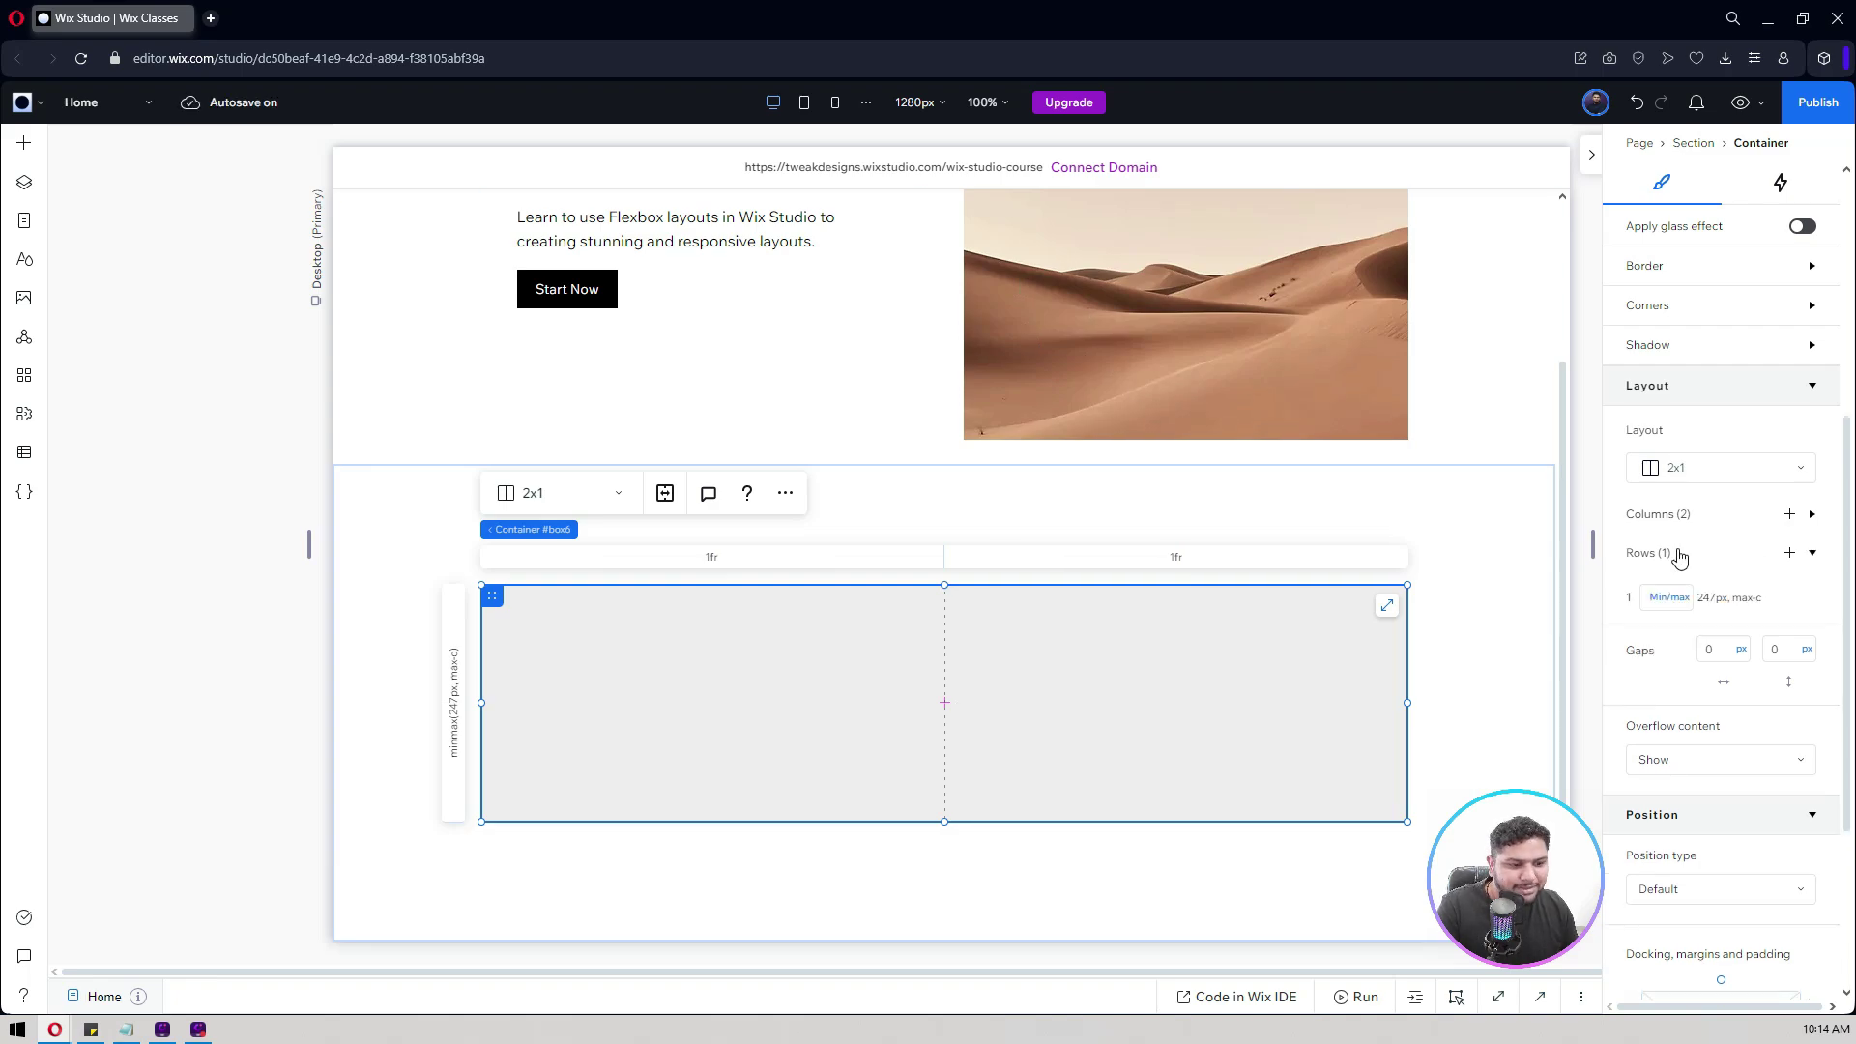
pyautogui.click(1670, 599)
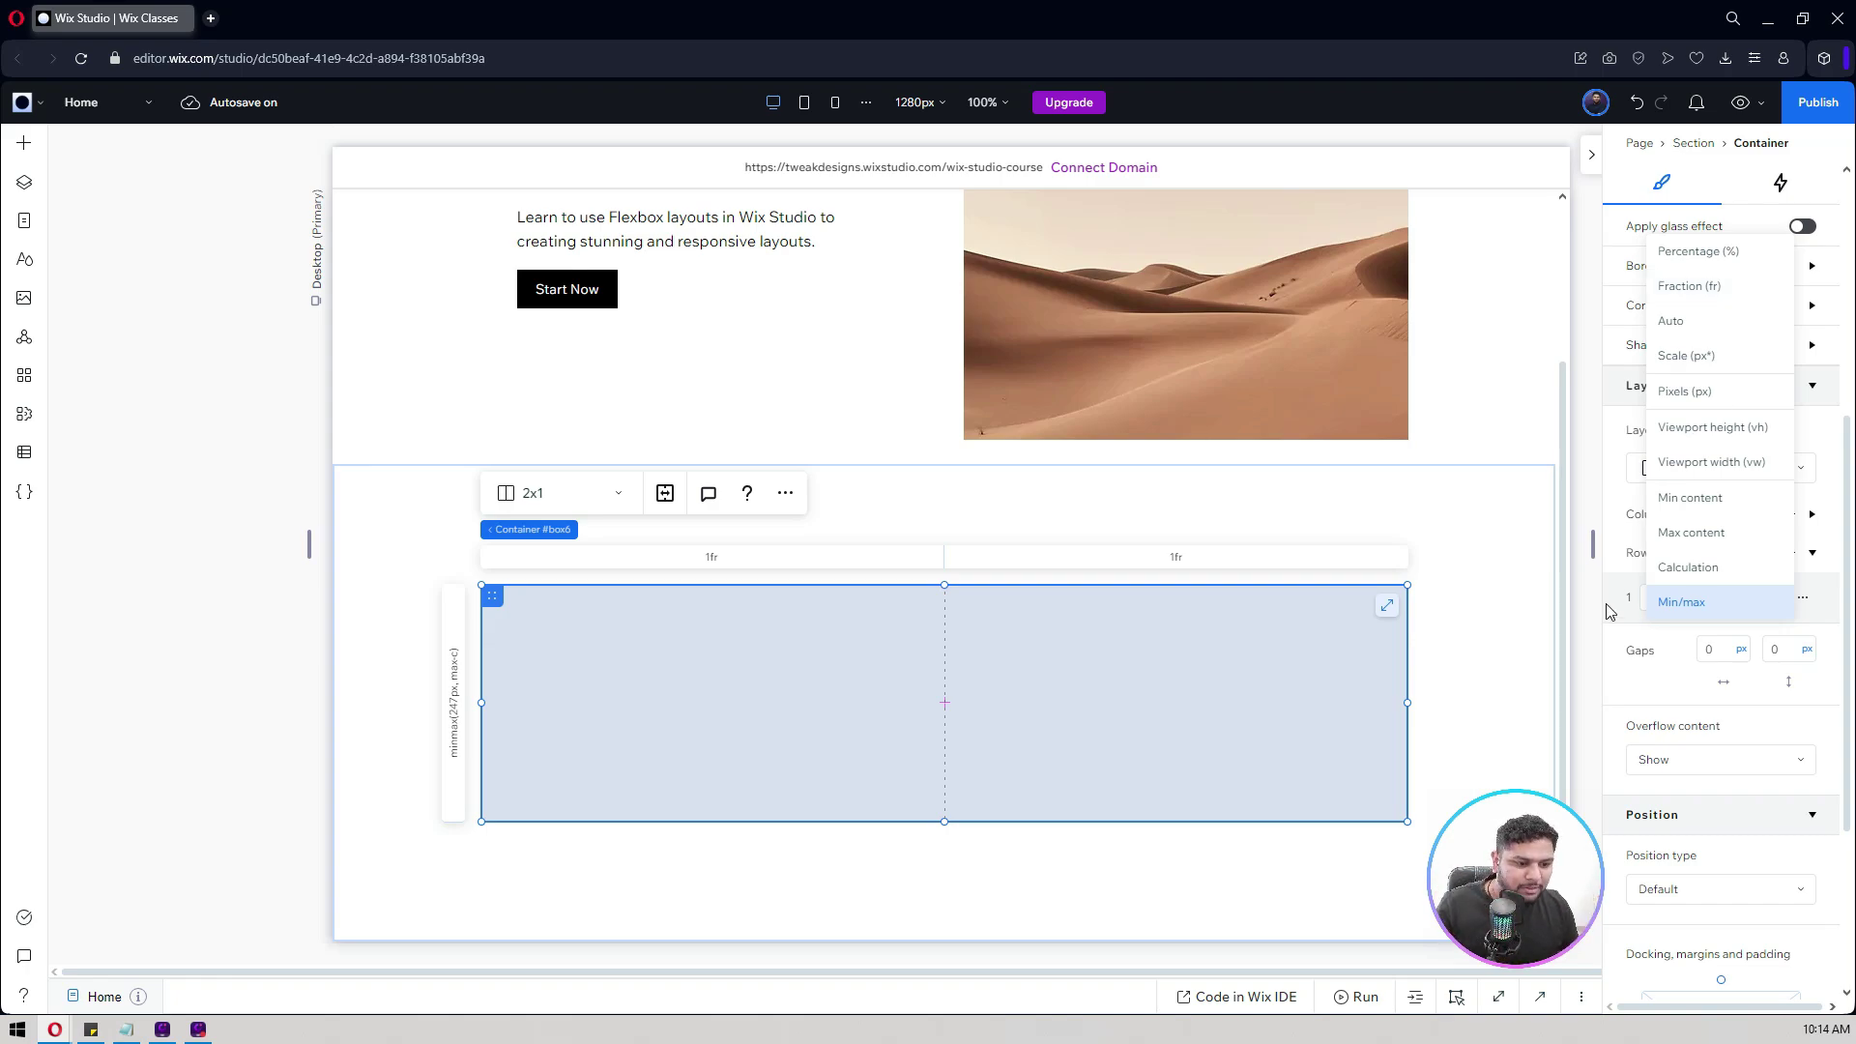
pyautogui.click(1206, 667)
pyautogui.click(1654, 565)
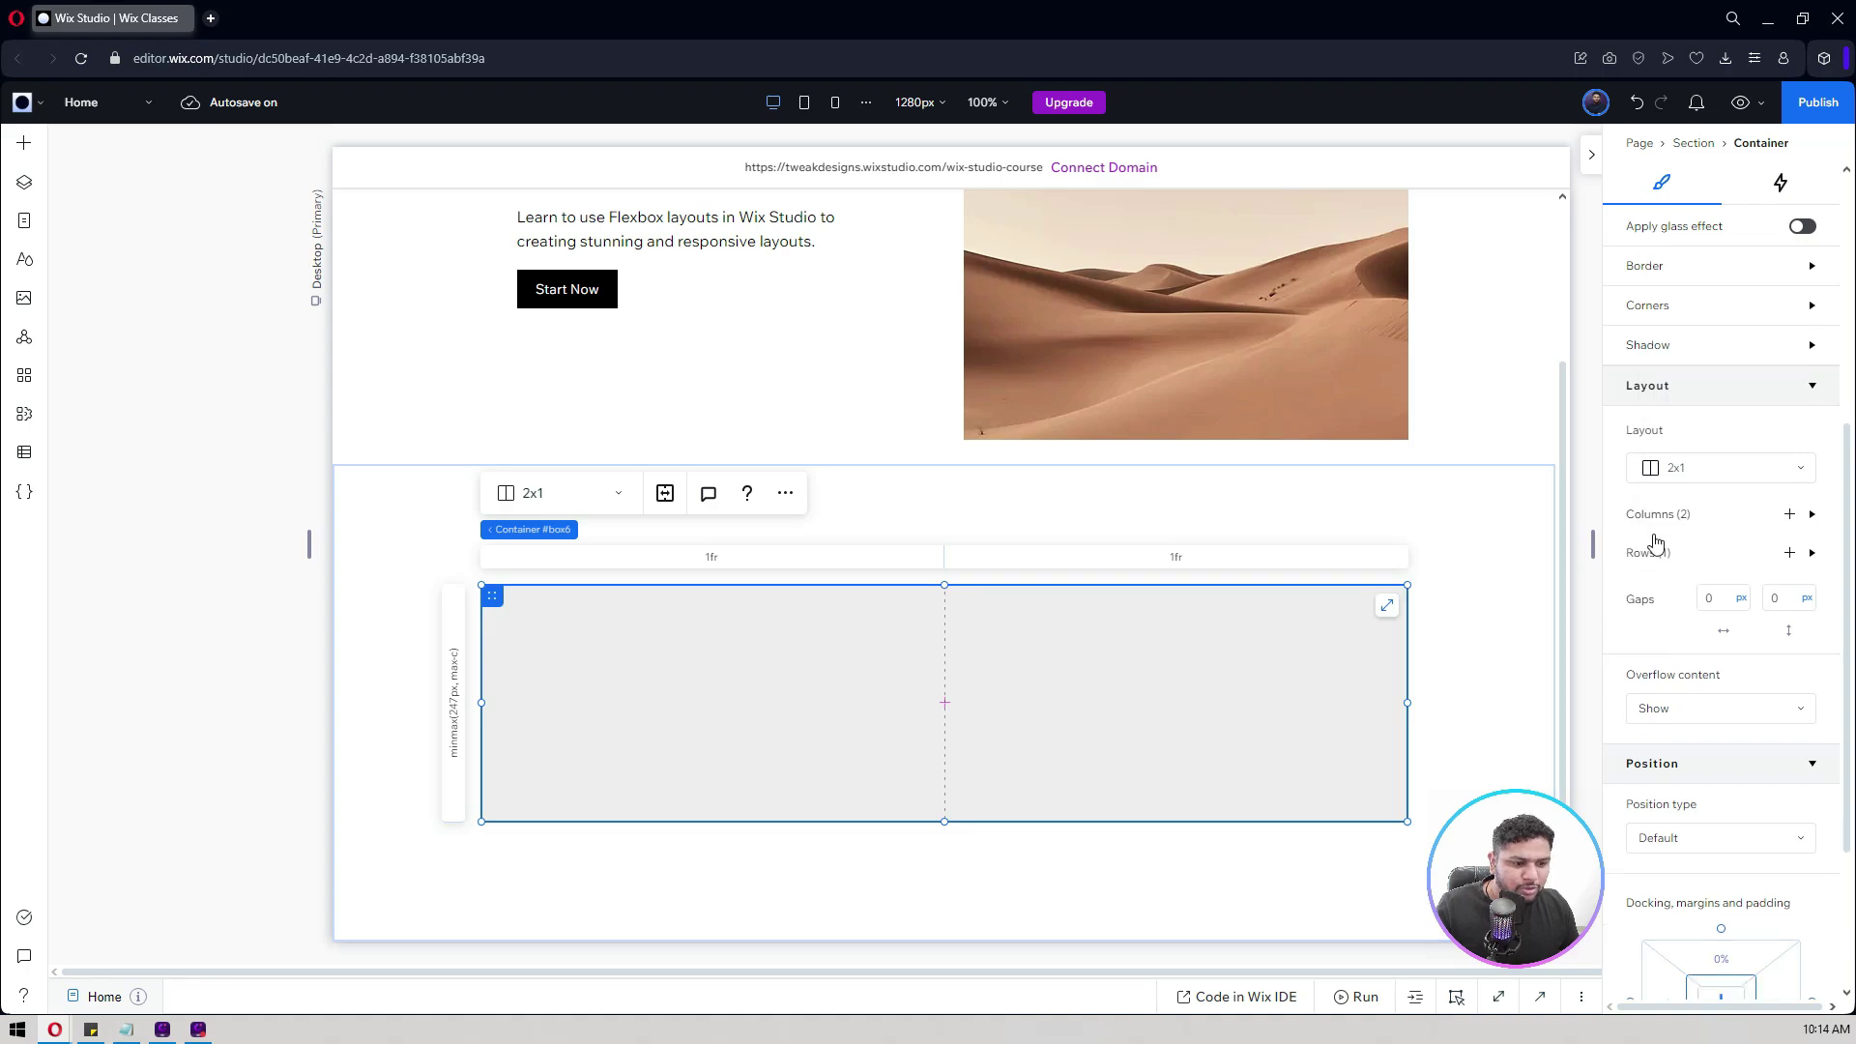
# Step: Set the grid's horizontal gap to 40 px and its vertical gap to 24 px
pyautogui.click(1713, 600)
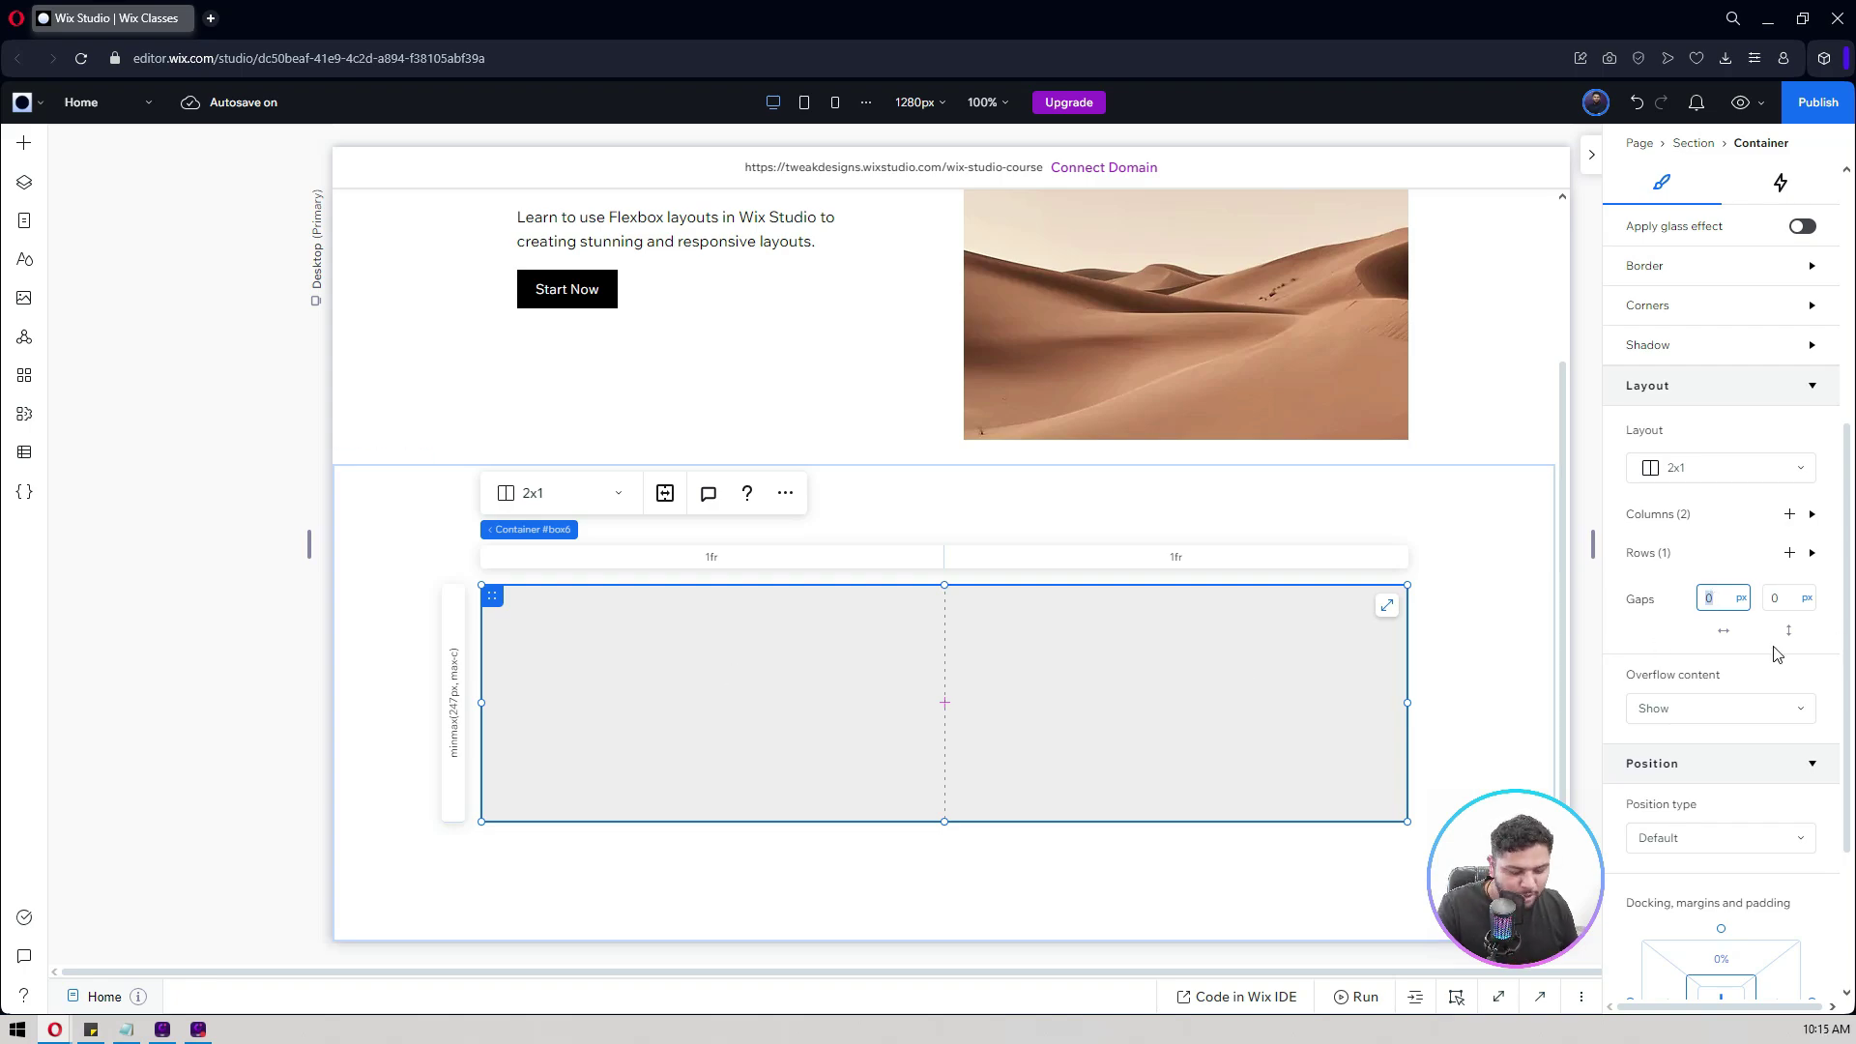
pyautogui.press('Return')
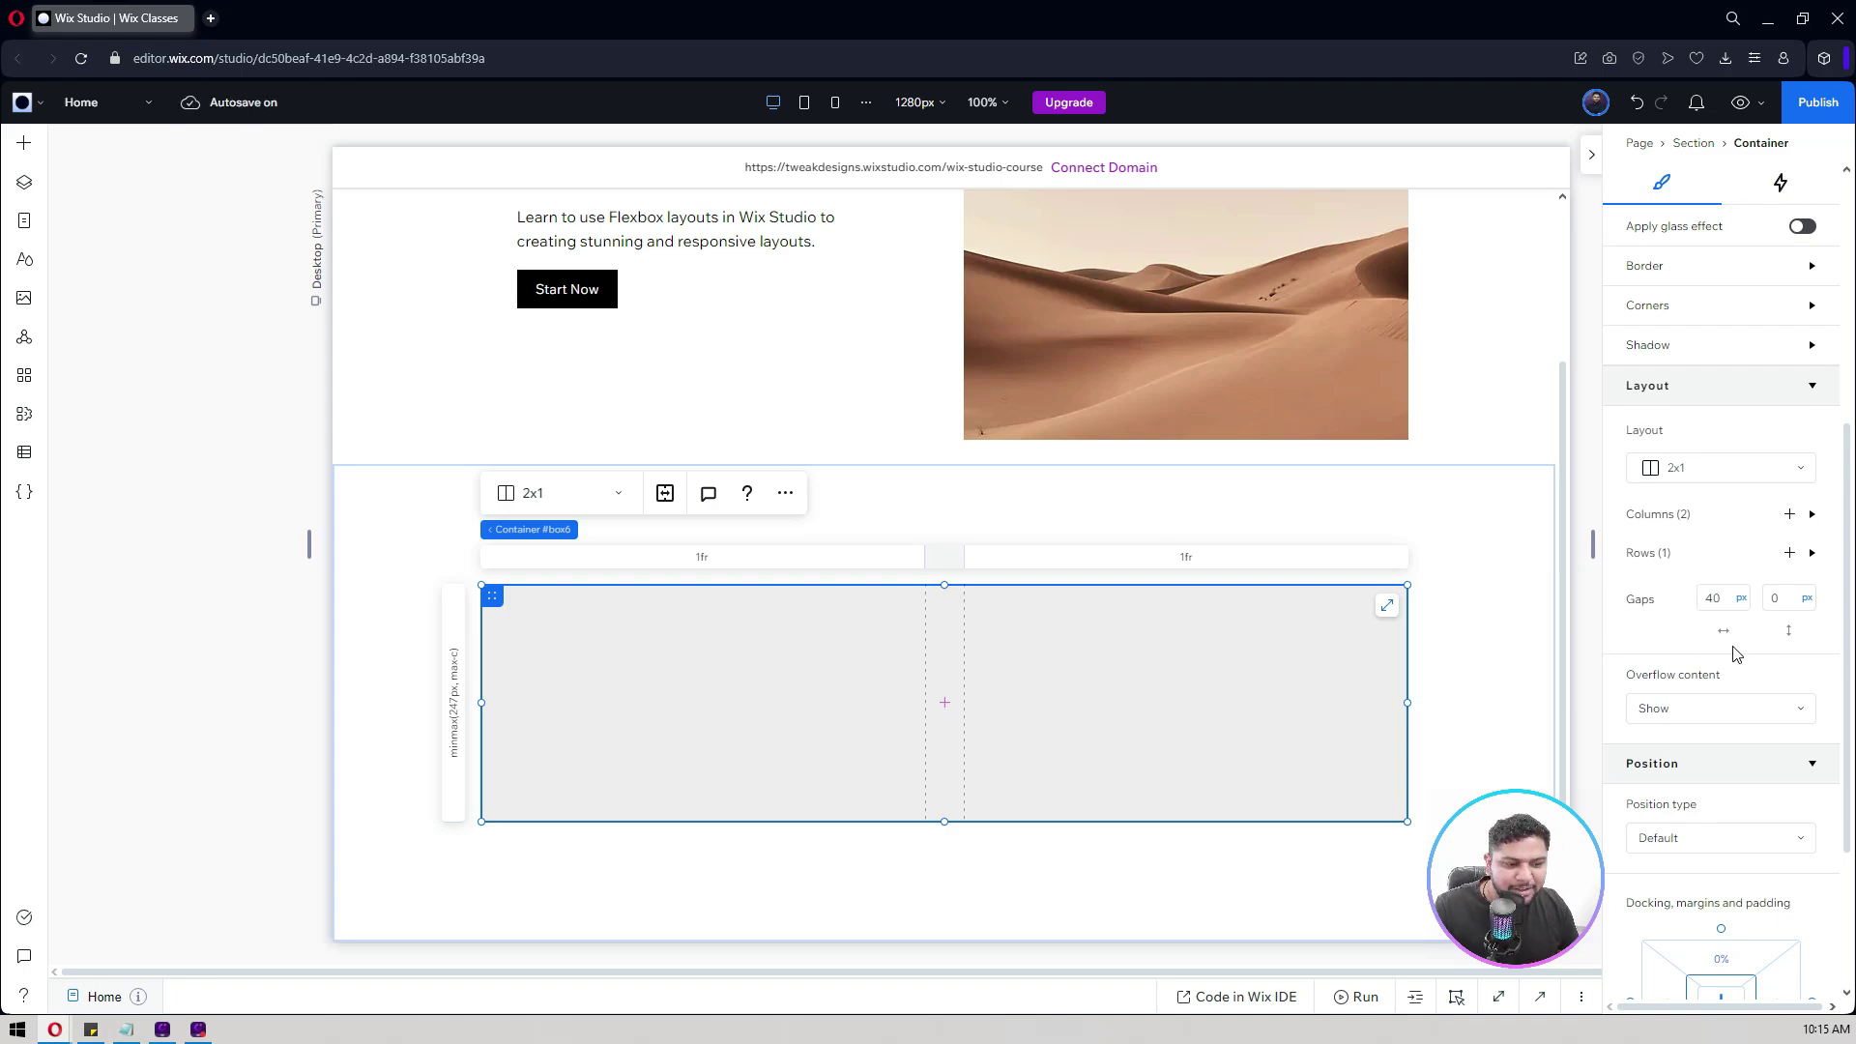
pyautogui.click(1786, 598)
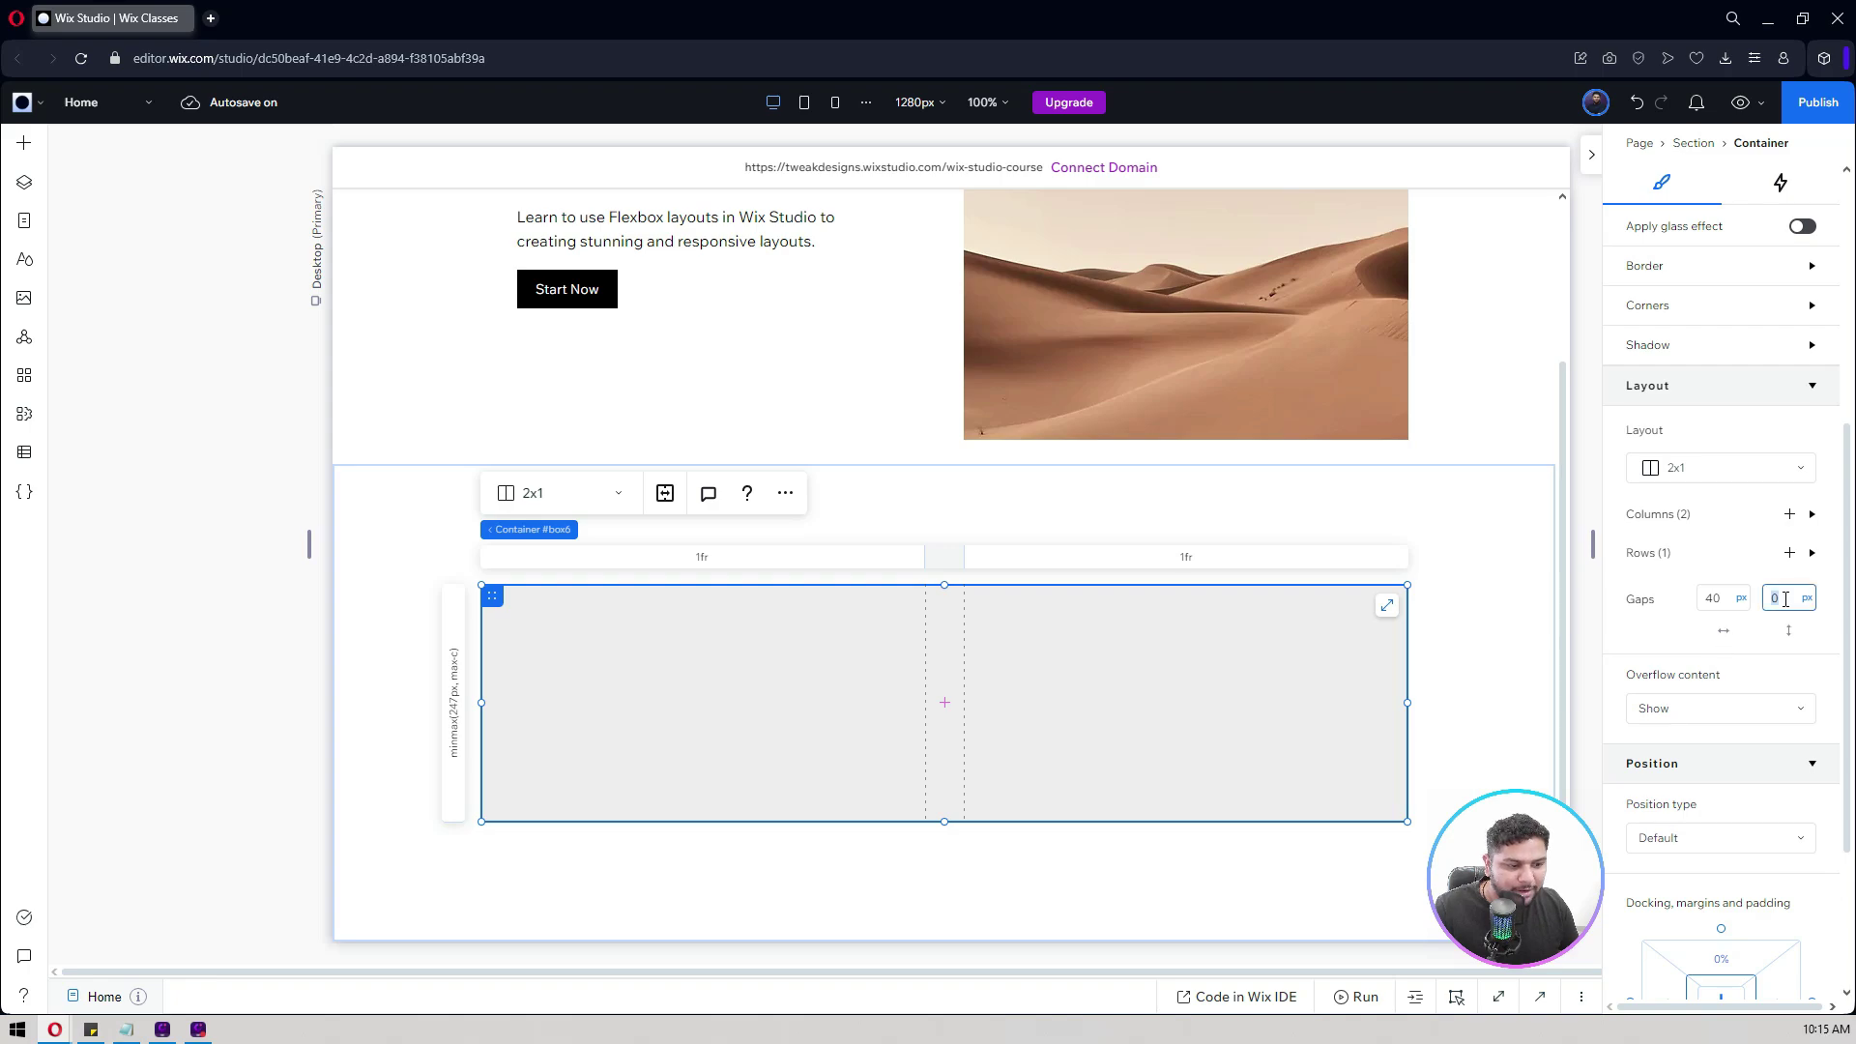
pyautogui.press('Return')
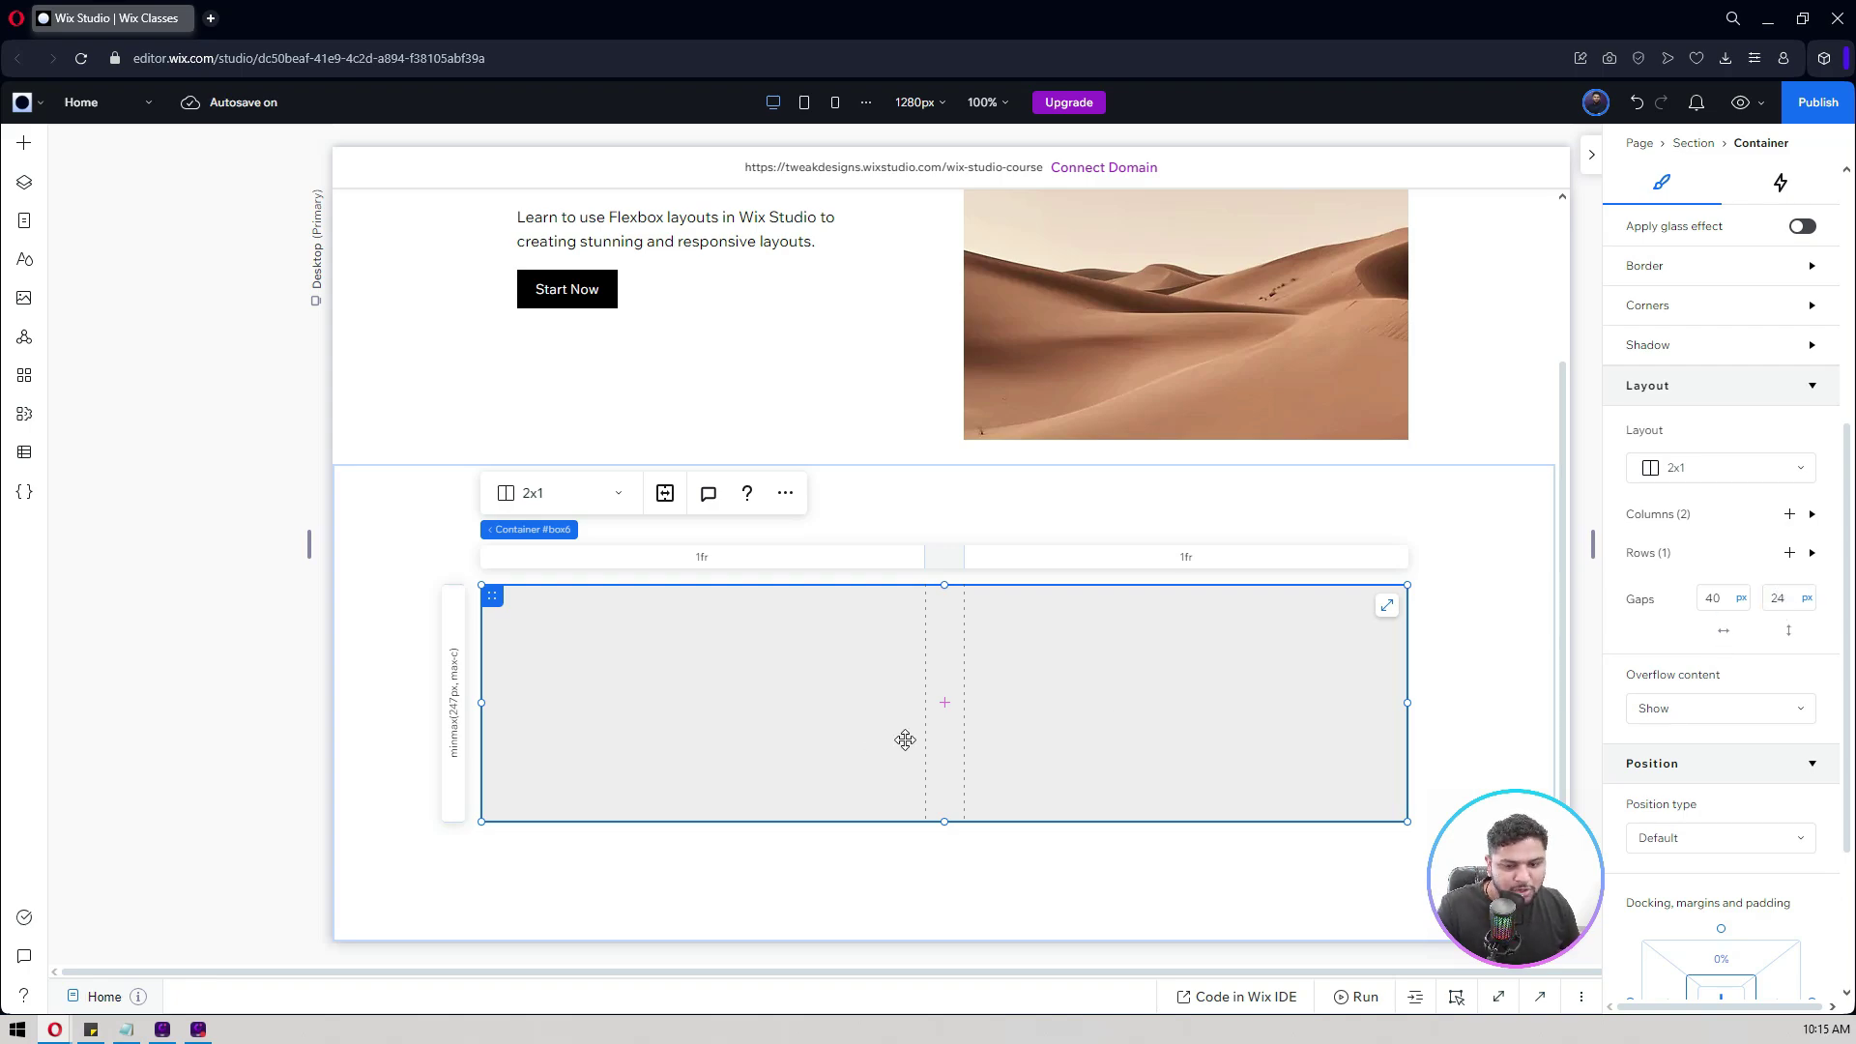
# Step: Set the grid container's background opacity to 0%
pyautogui.scroll(1, 232, 643)
pyautogui.scroll(-1, 233, 643)
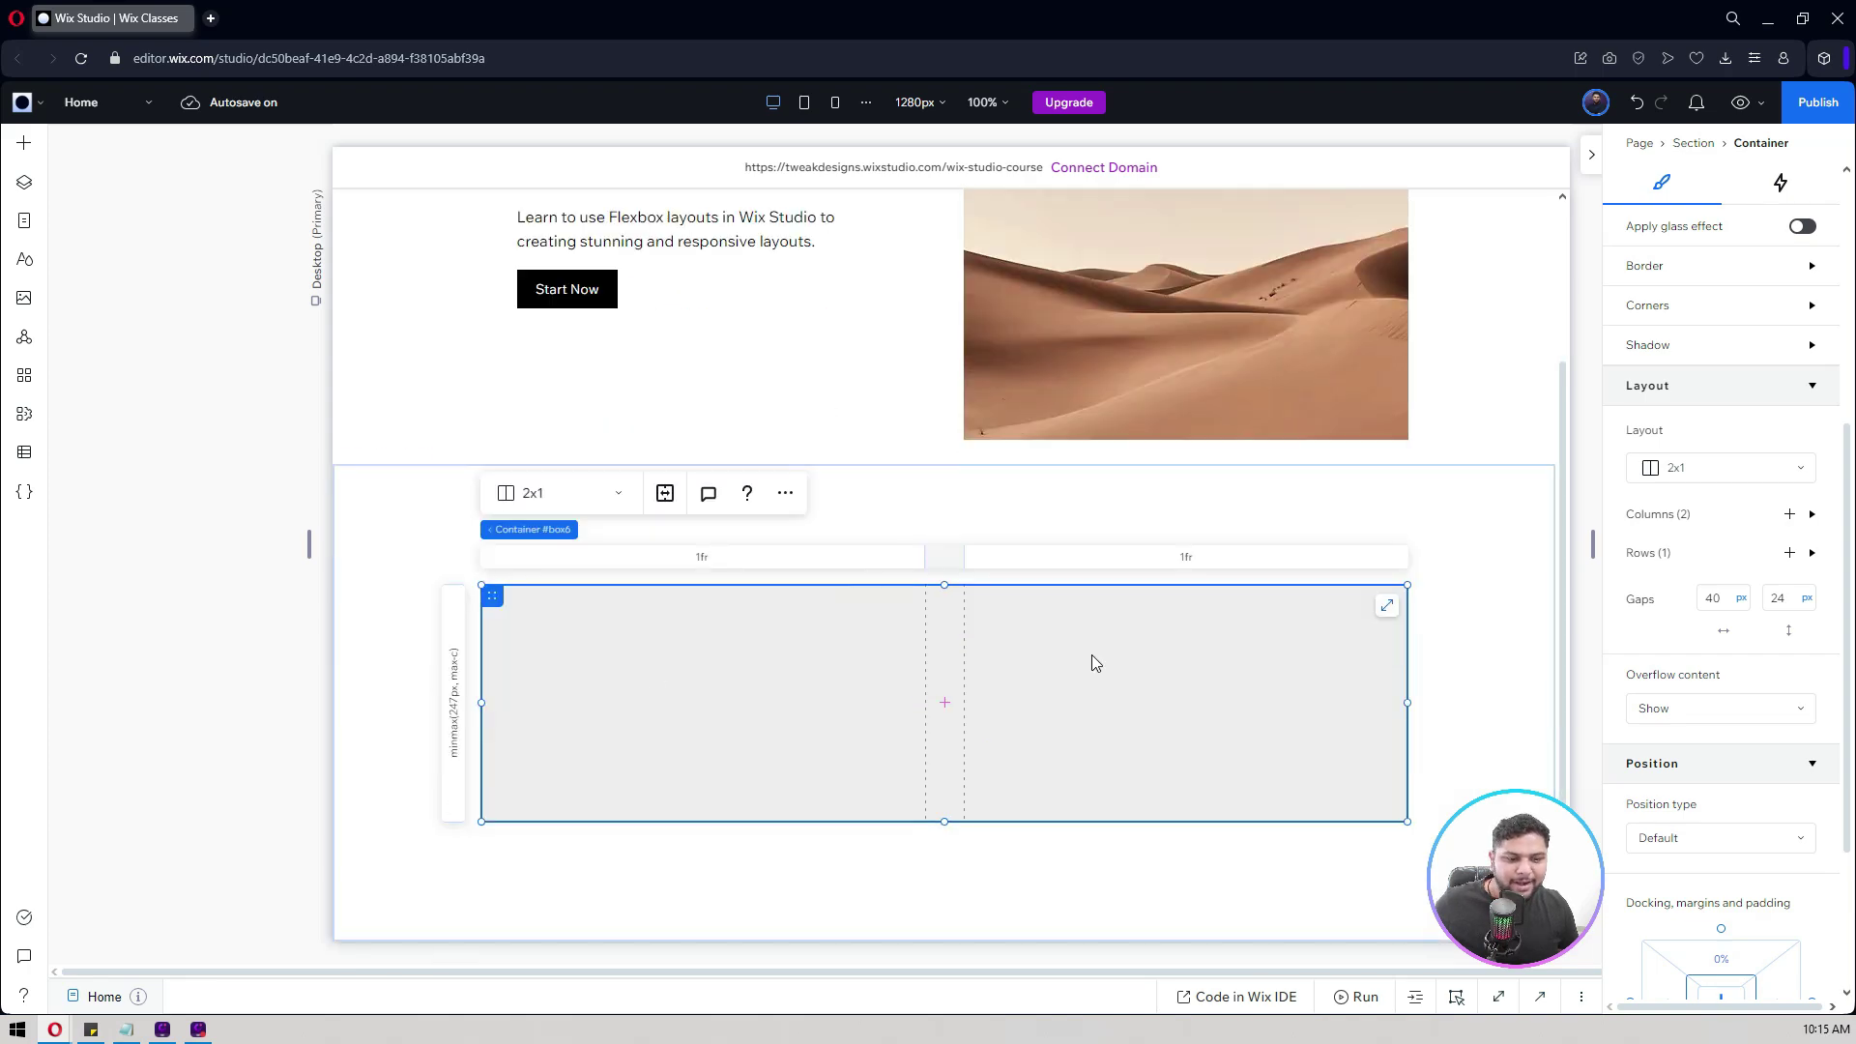
pyautogui.scroll(4, 1680, 448)
pyautogui.click(1788, 568)
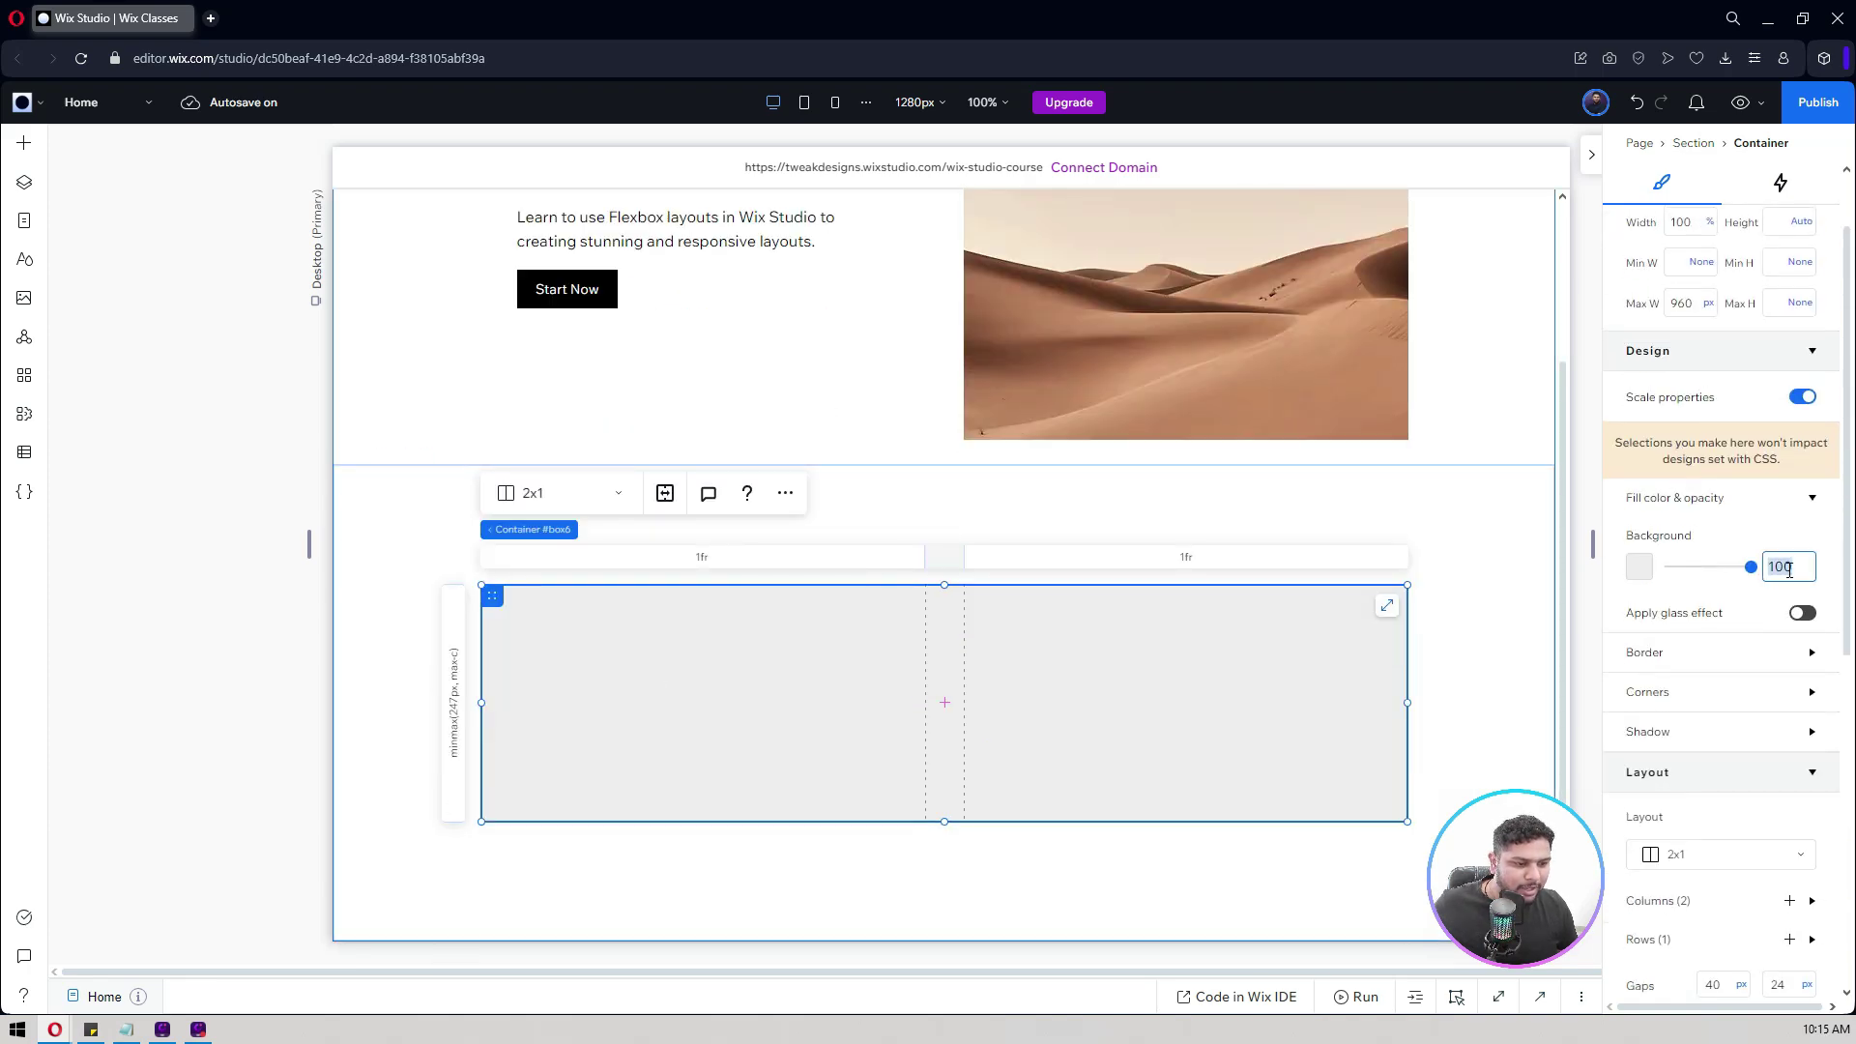
pyautogui.write('0')
pyautogui.press('Return')
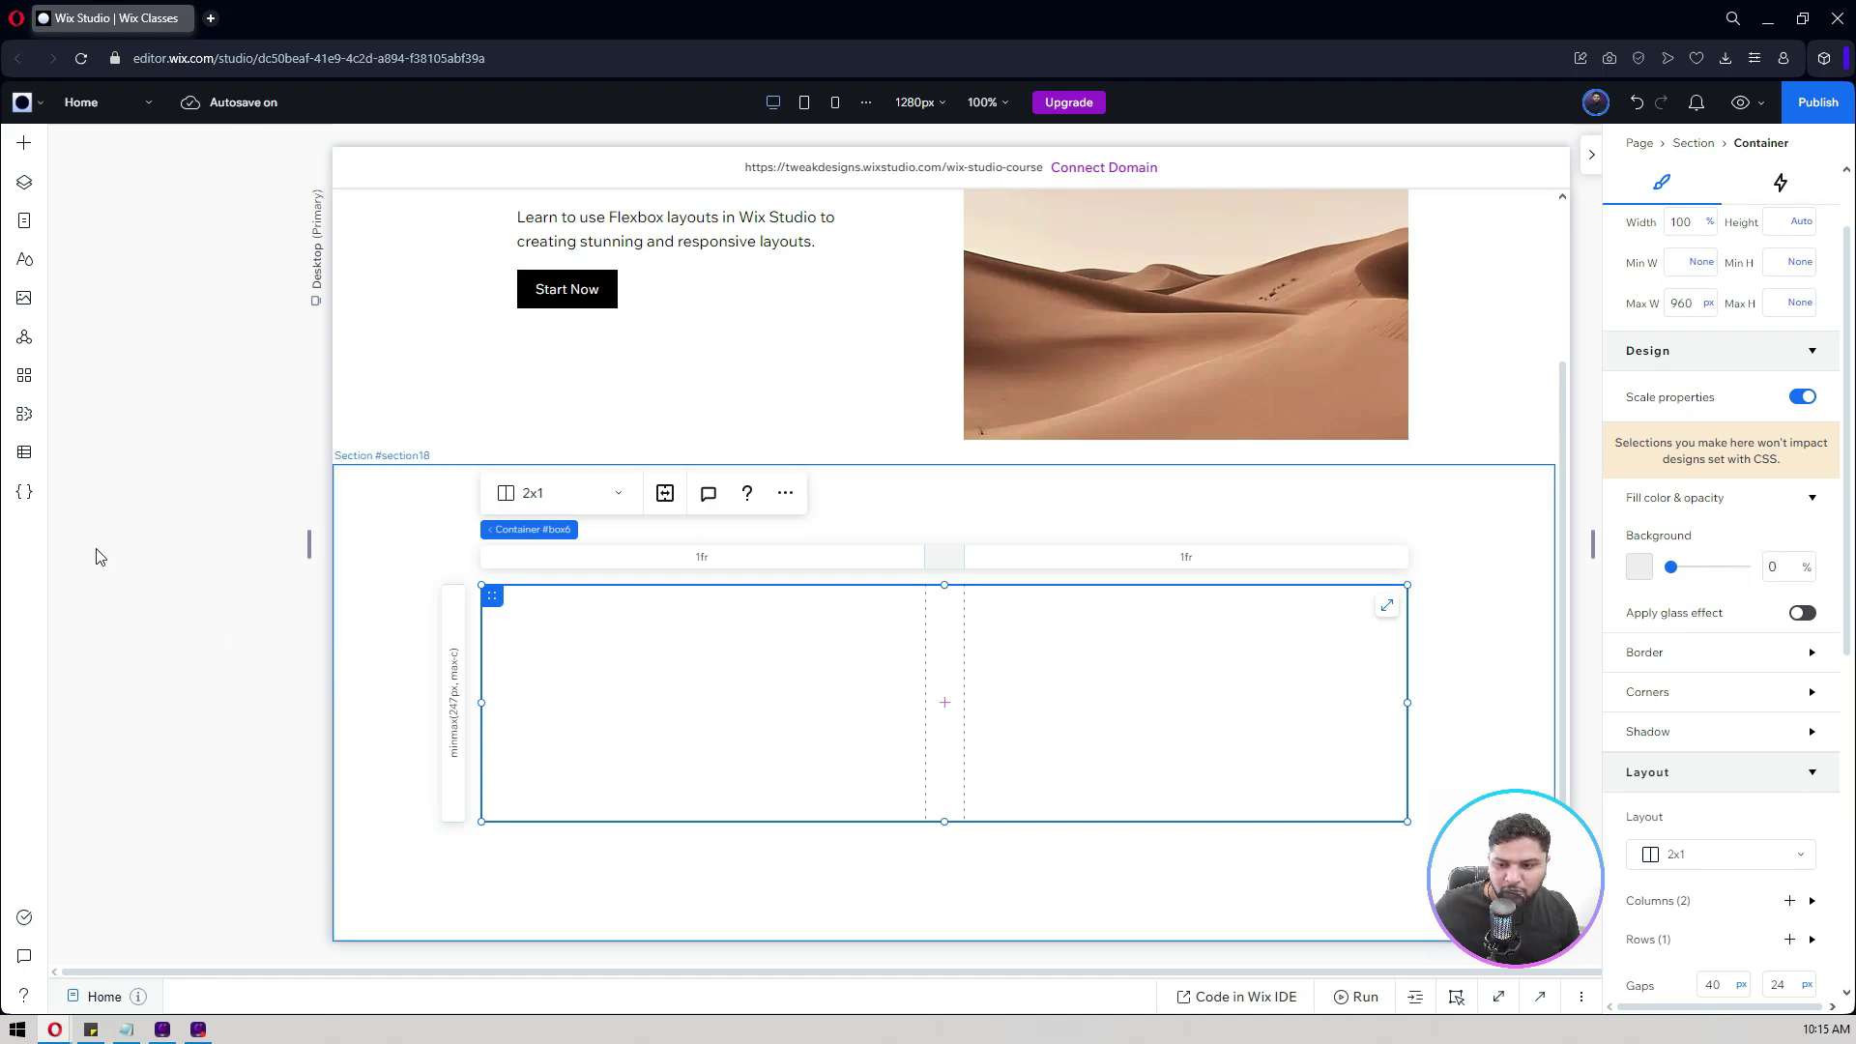
# Step: Copy the Flexbox 101 text stack into the new grid container and assign it to the first grid cell
pyautogui.scroll(2, 94, 558)
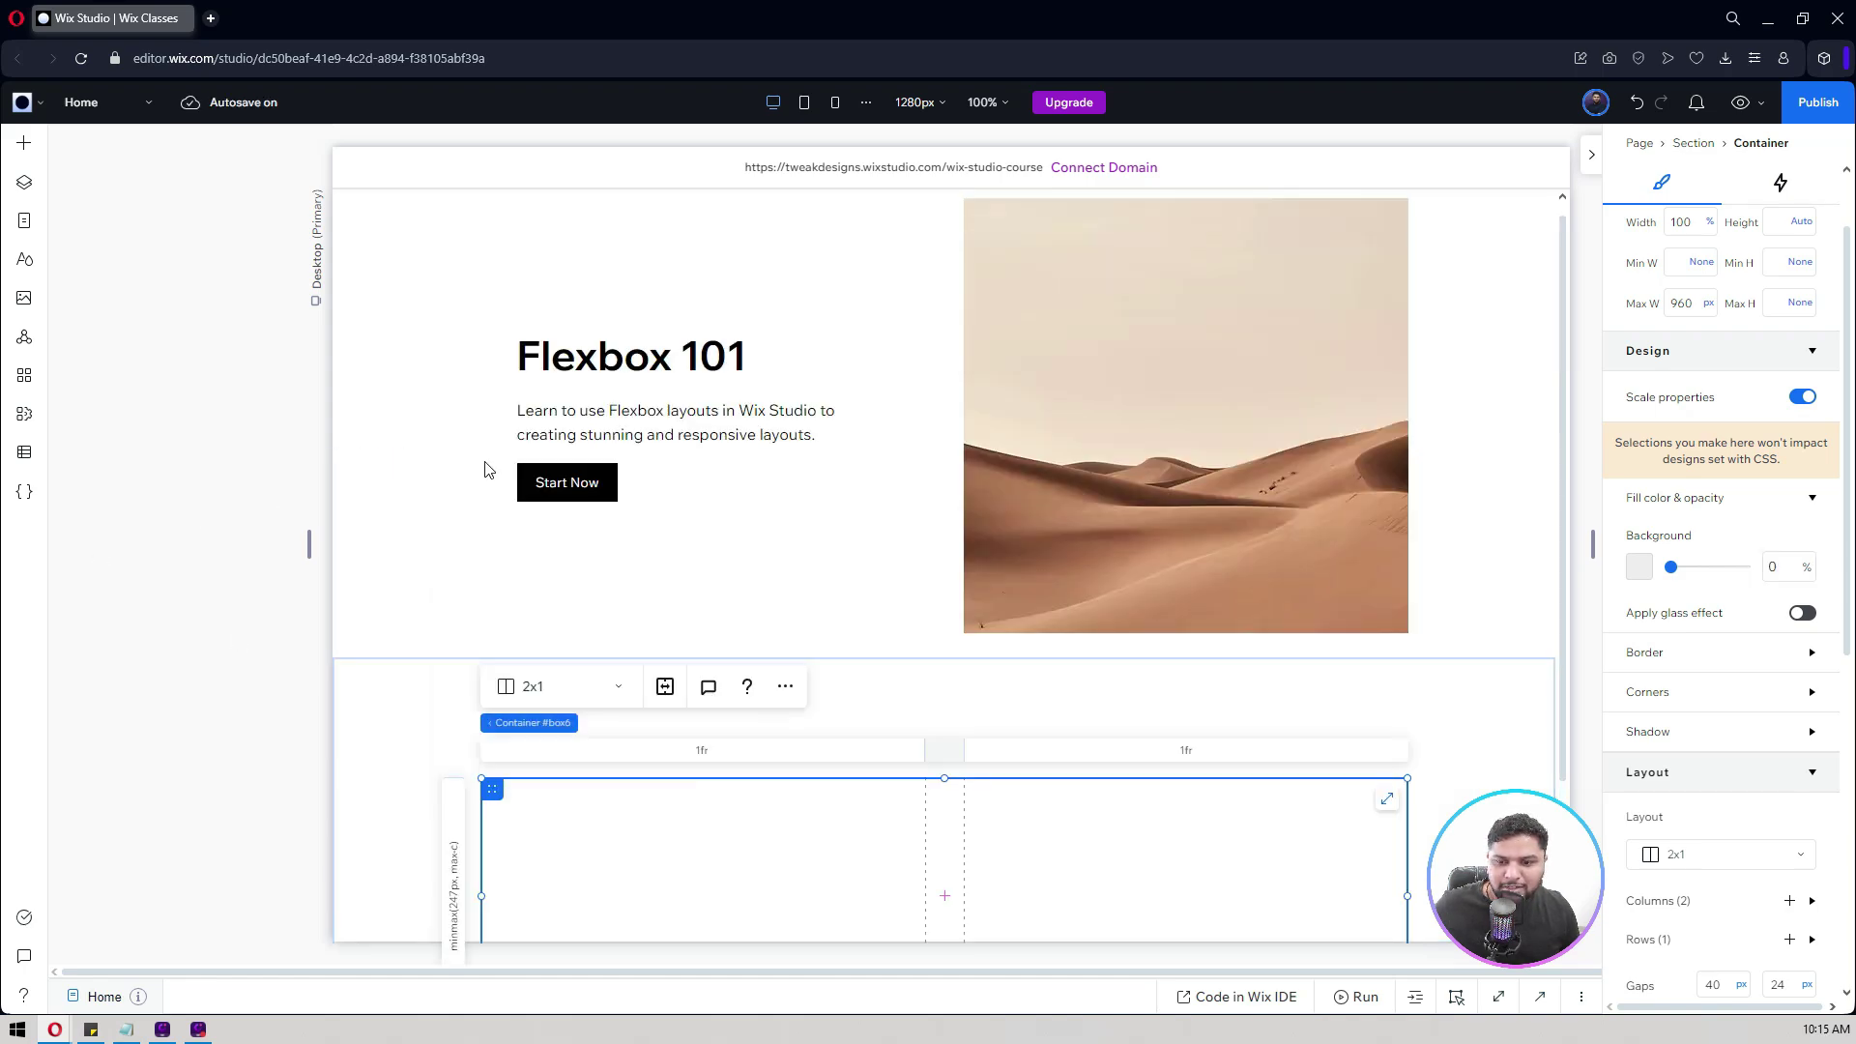
pyautogui.click(649, 389)
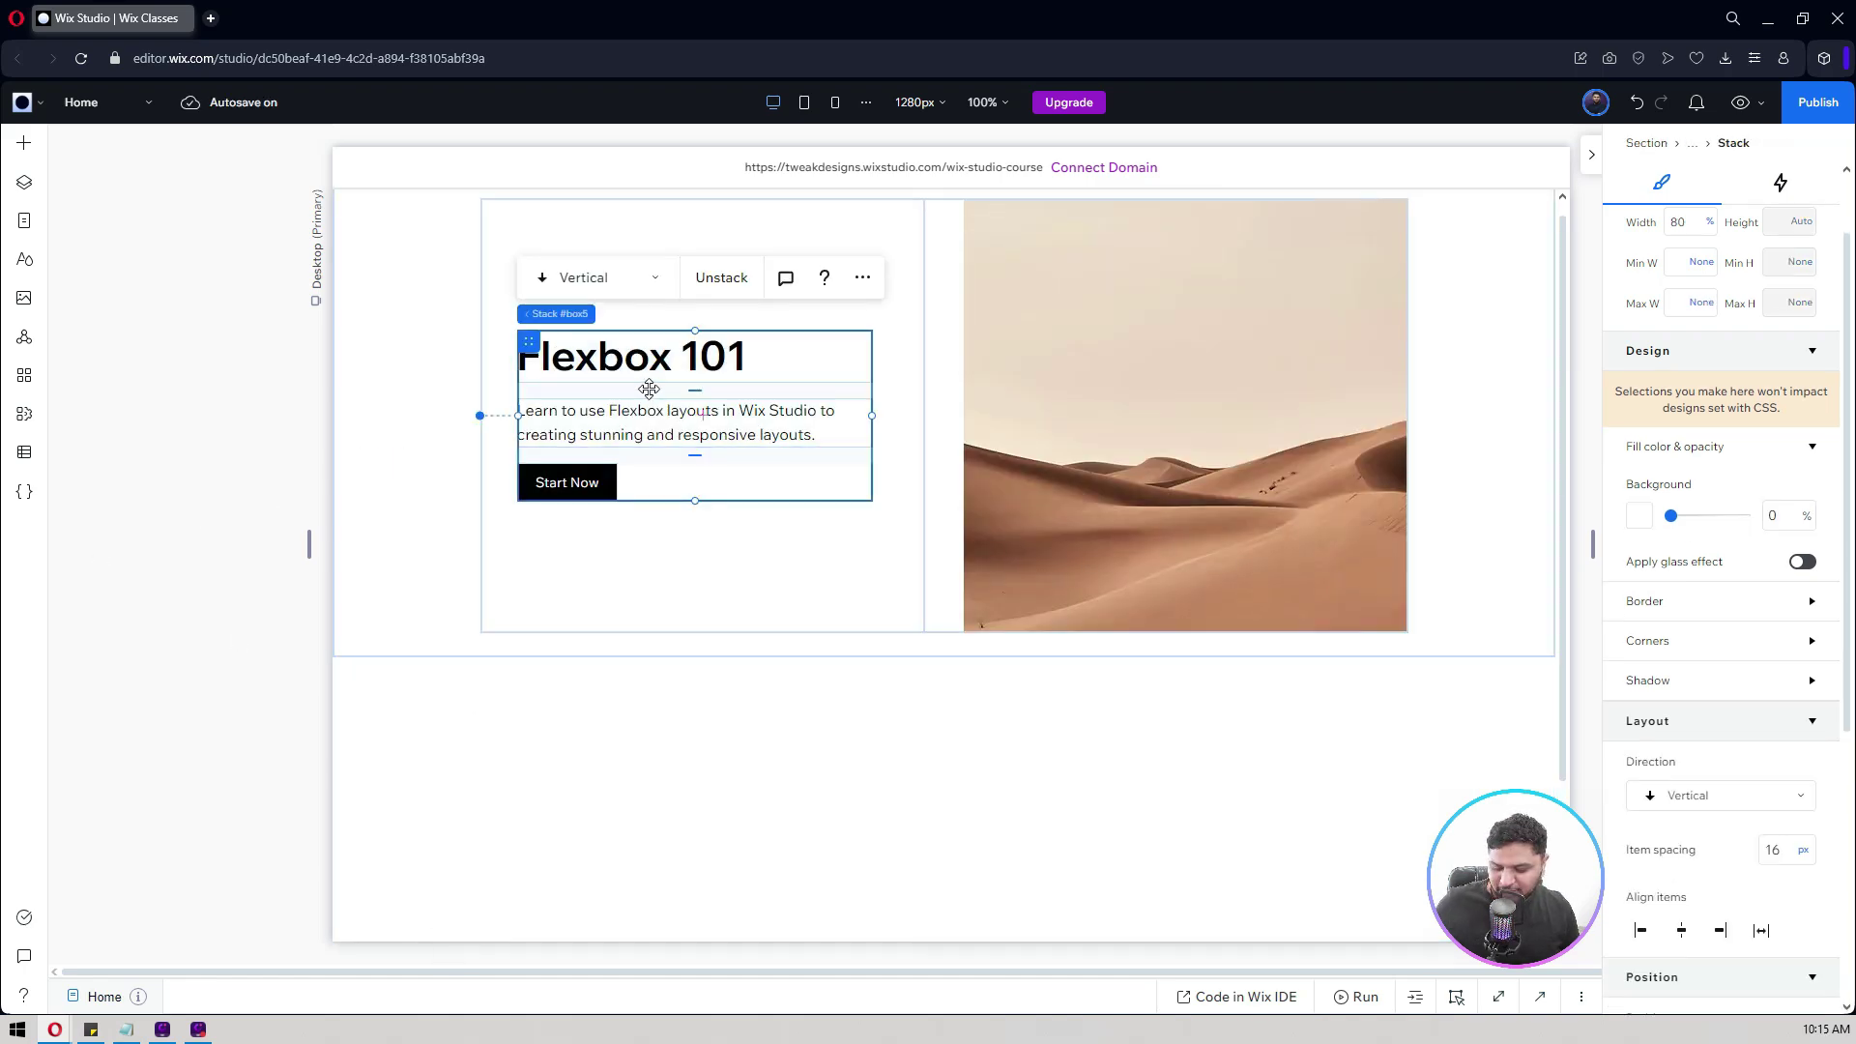
pyautogui.scroll(-2, 243, 440)
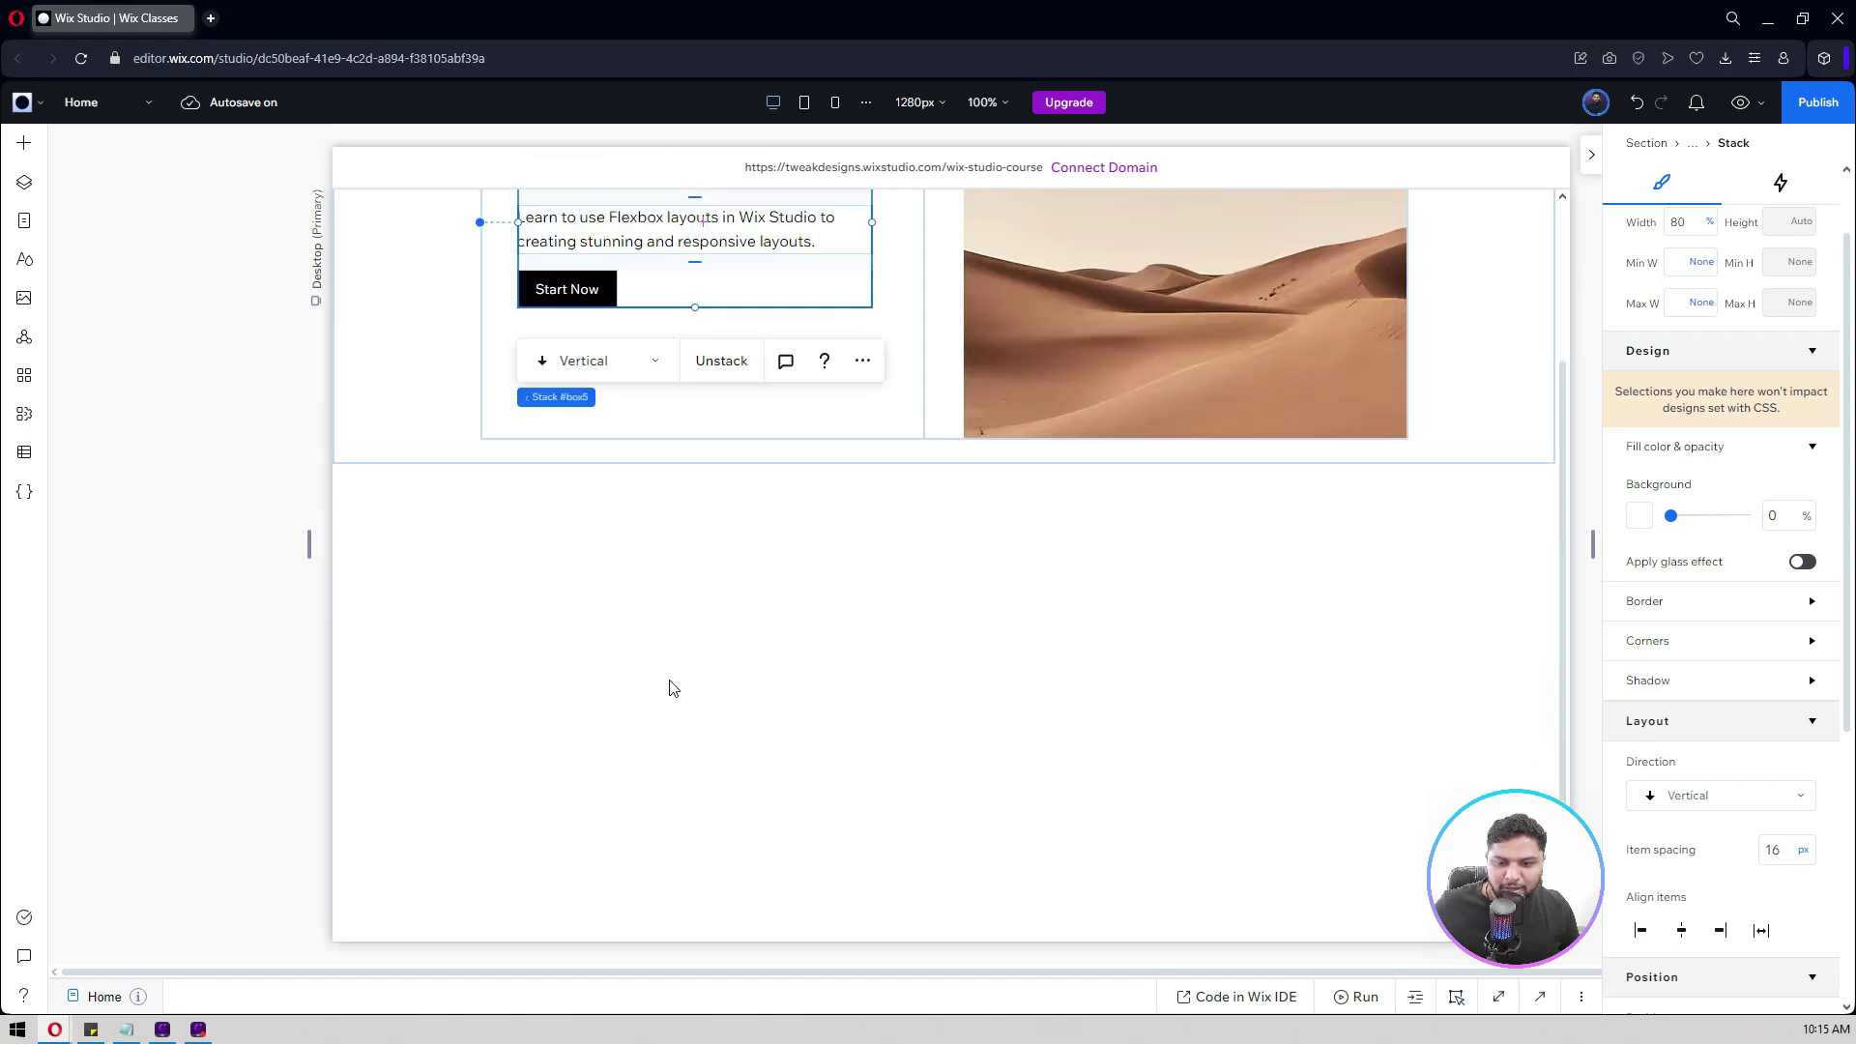
pyautogui.click(755, 711)
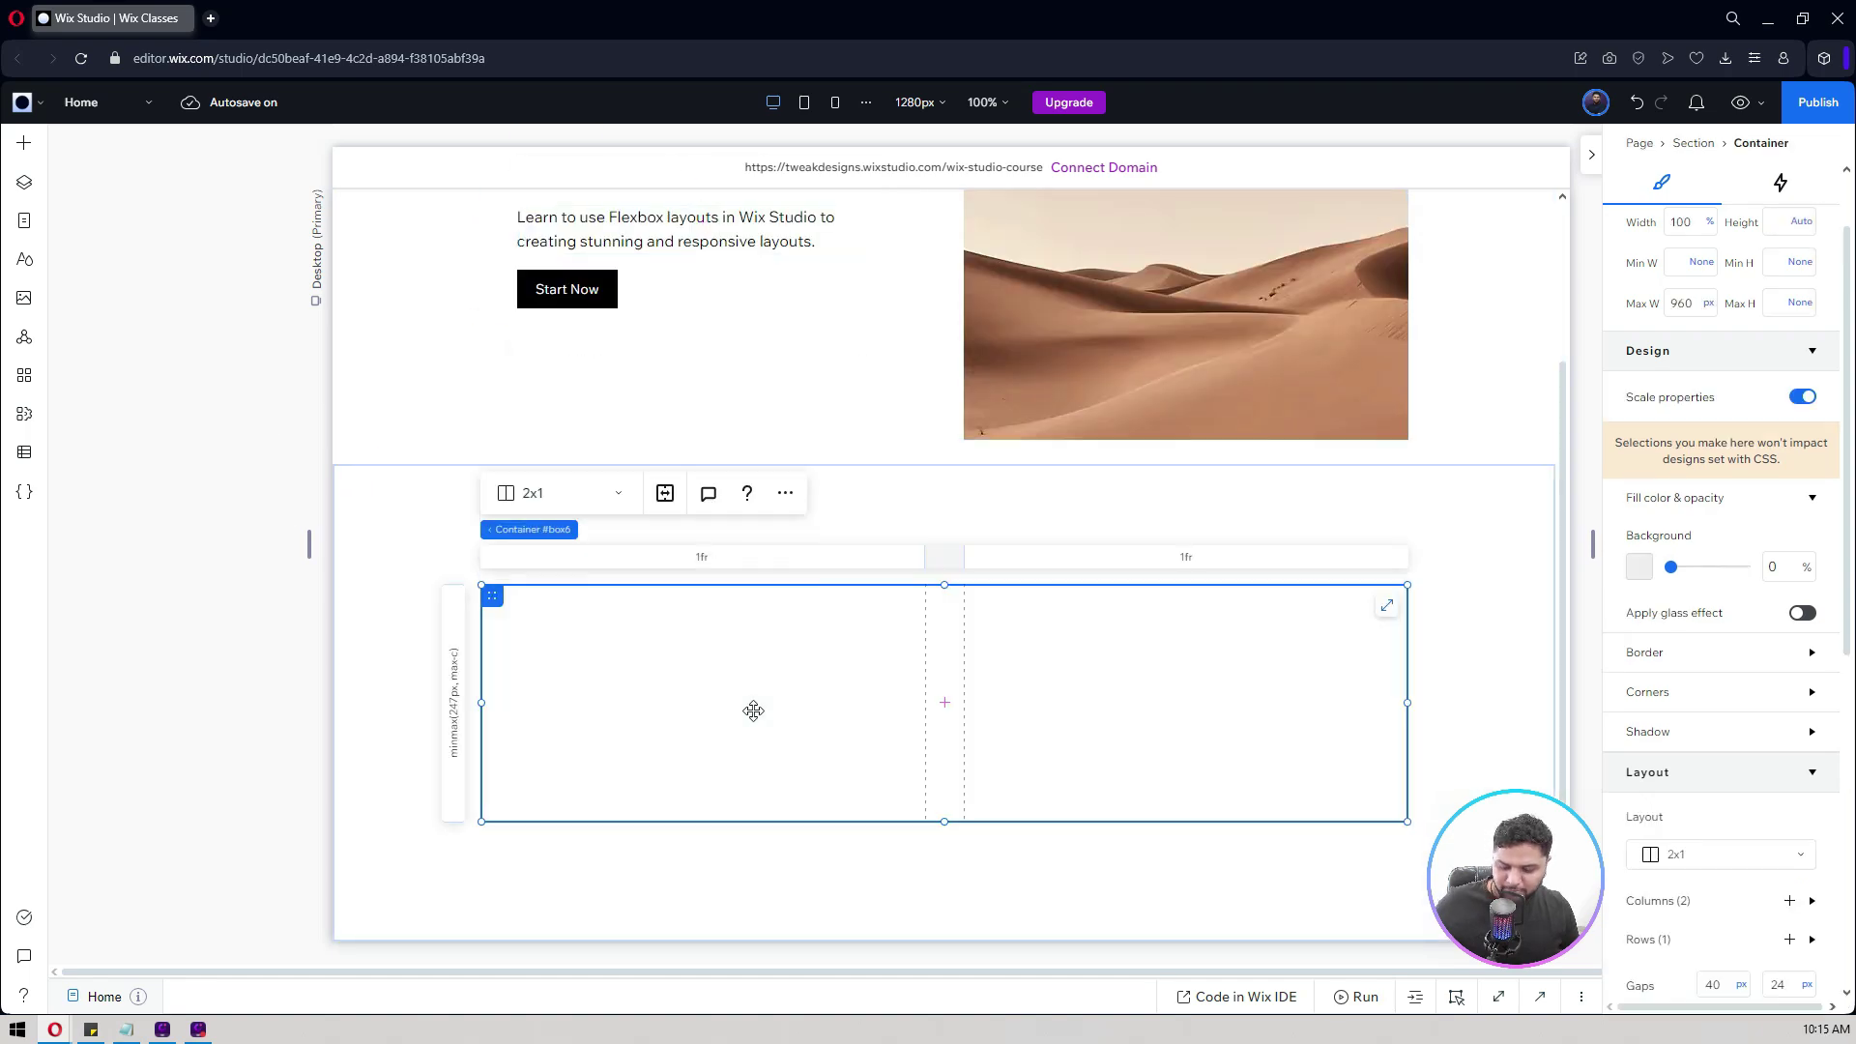
pyautogui.hotkey('ctrl', 'v')
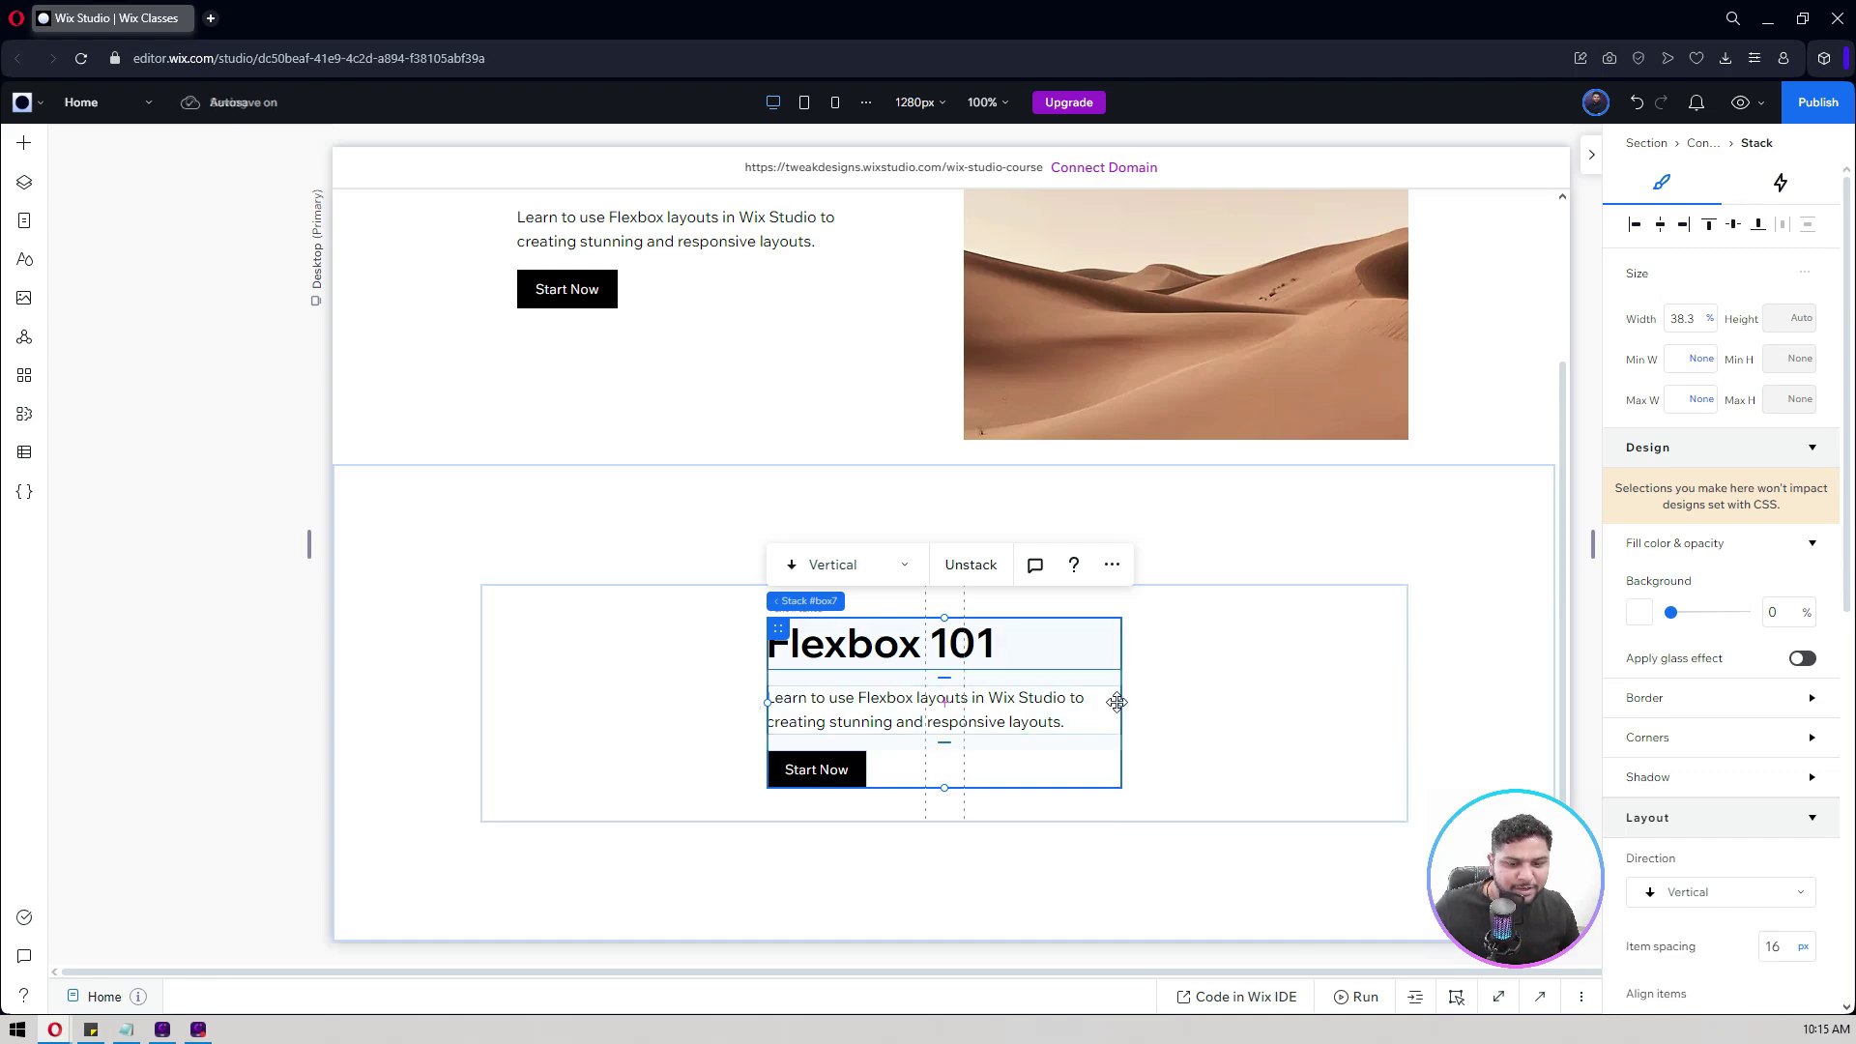
pyautogui.scroll(-8, 1680, 380)
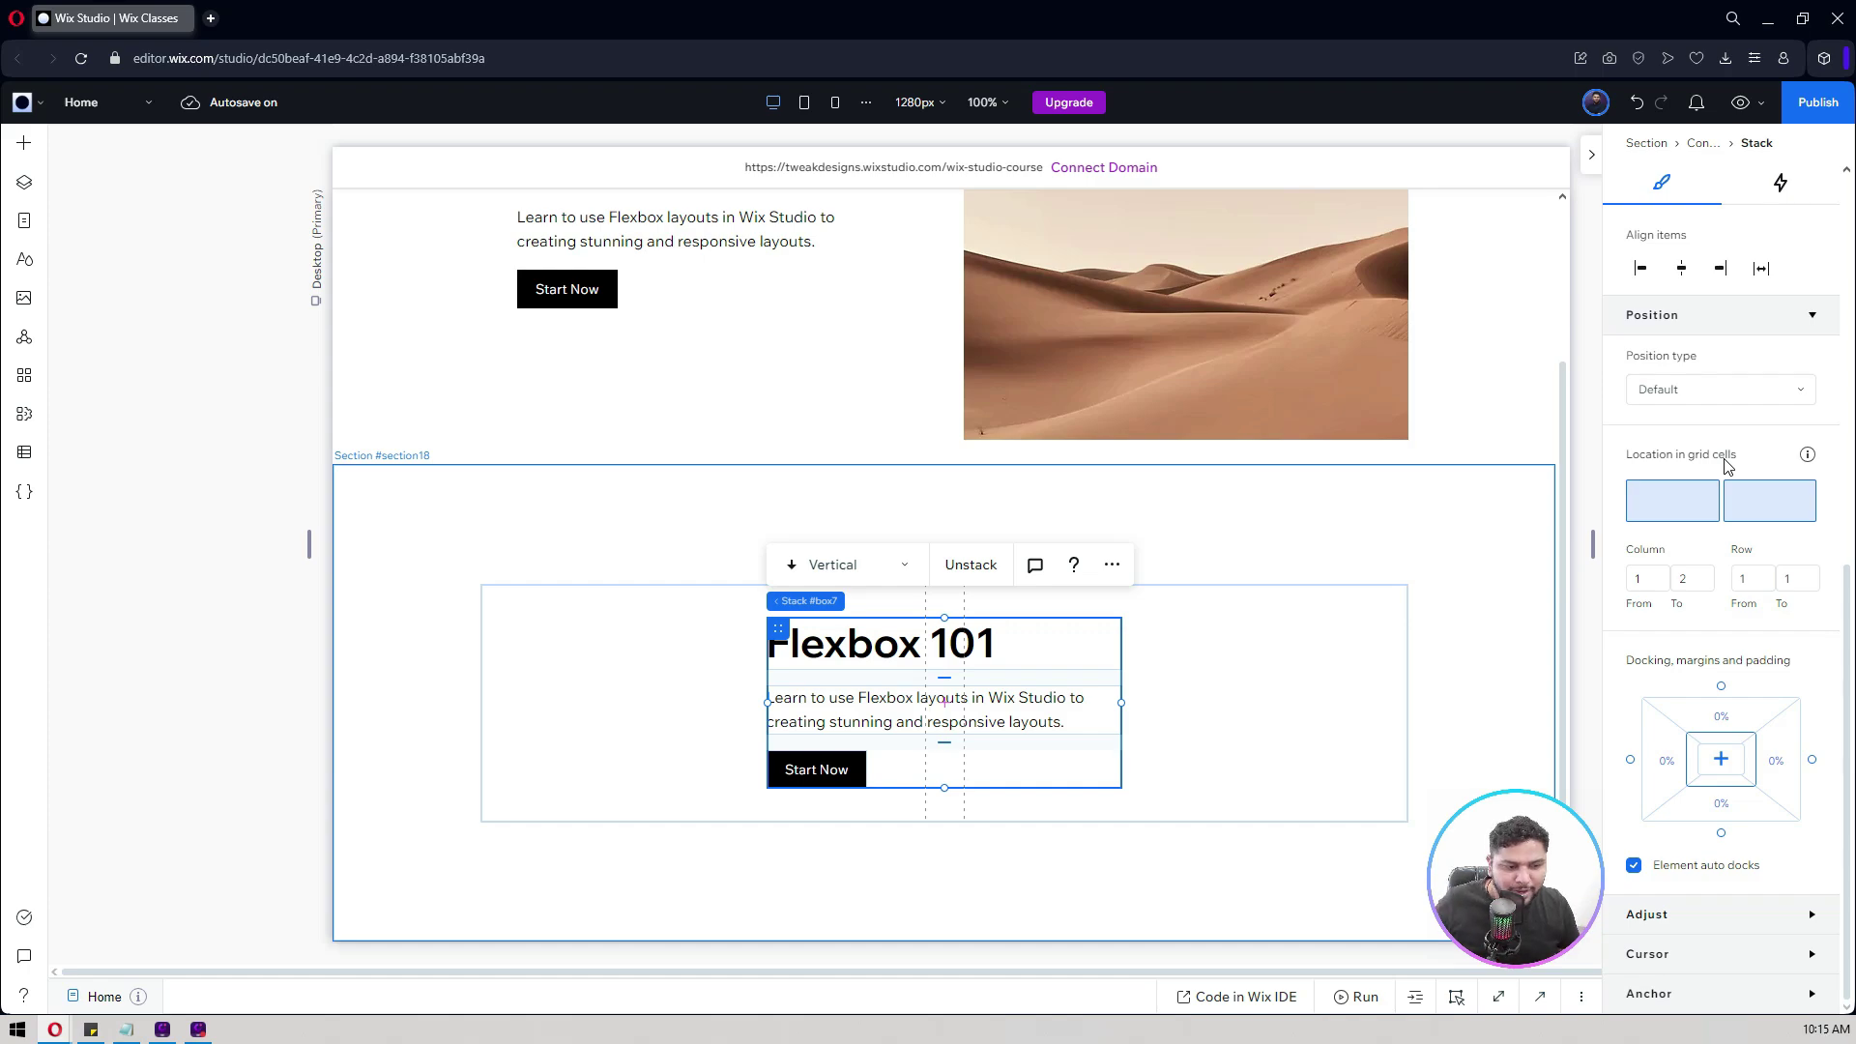
pyautogui.click(1670, 504)
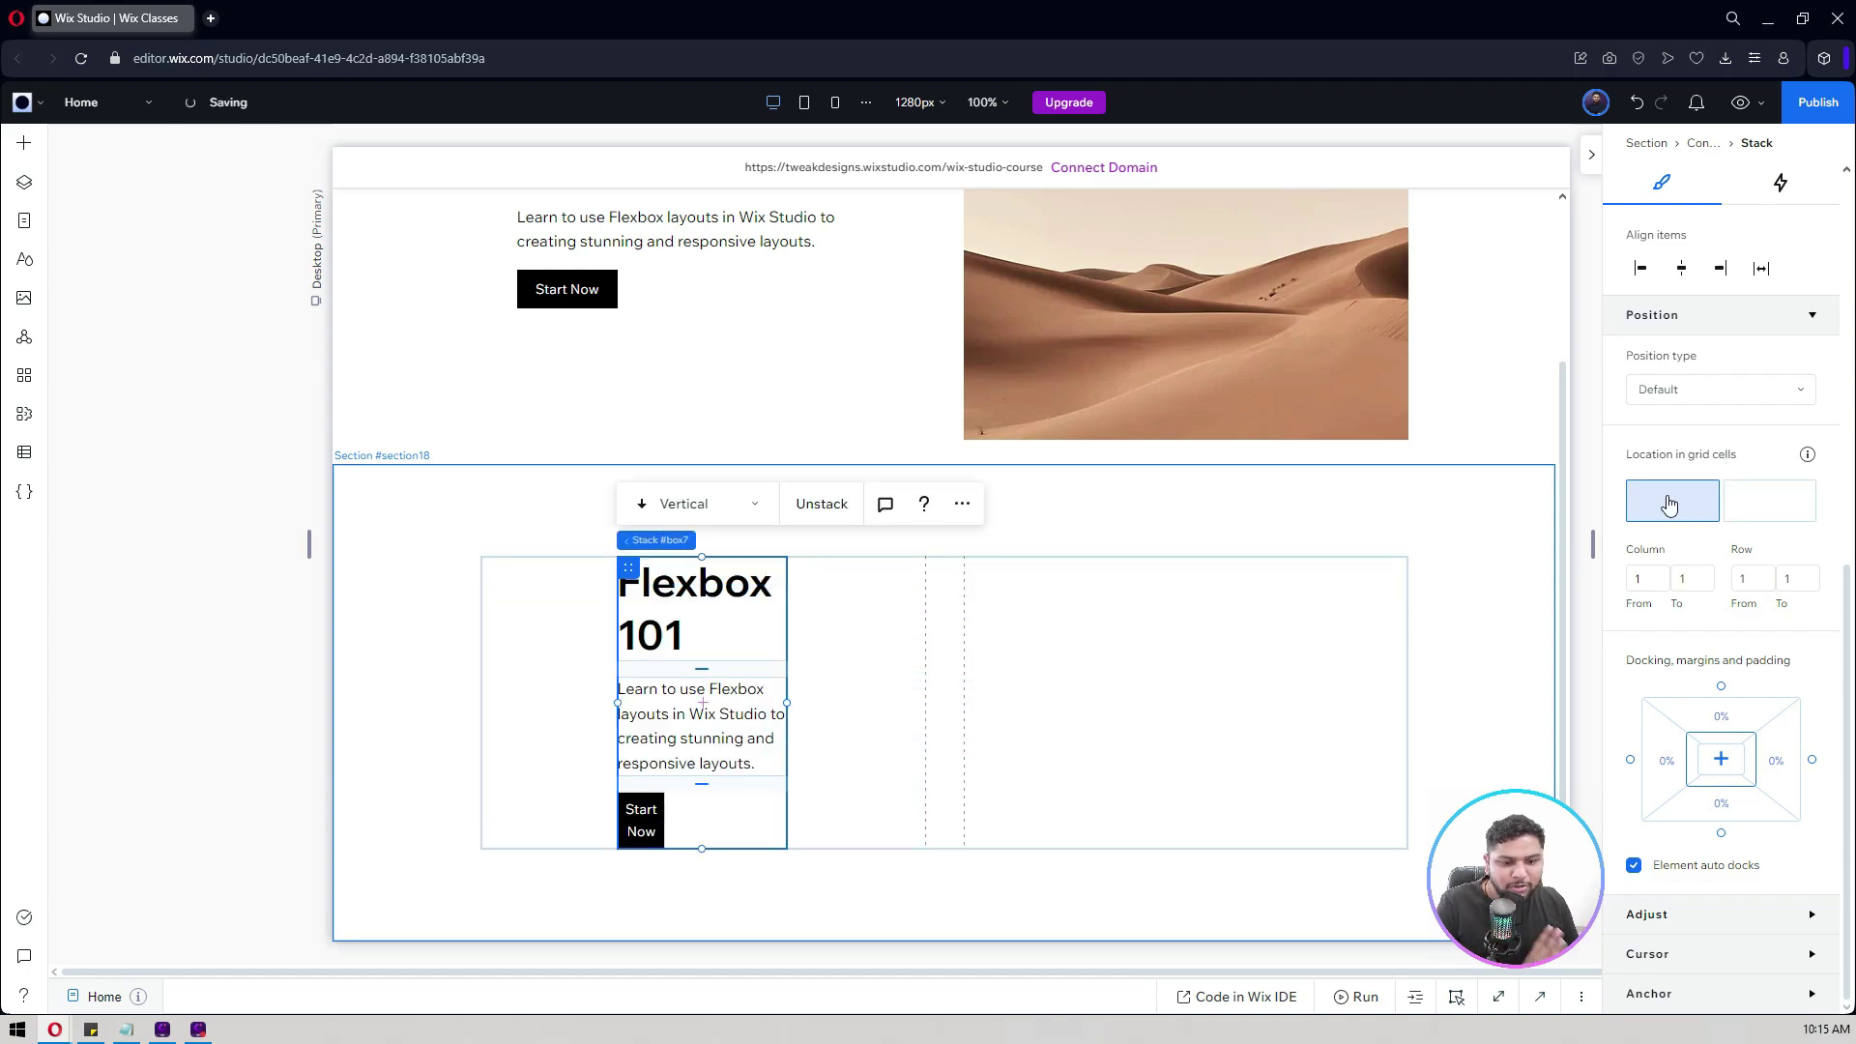
# Step: Set the copied text stack's width to 100% and align it to the left of the first grid cell
pyautogui.scroll(5, 1670, 503)
pyautogui.click(1683, 320)
pyautogui.write('1')
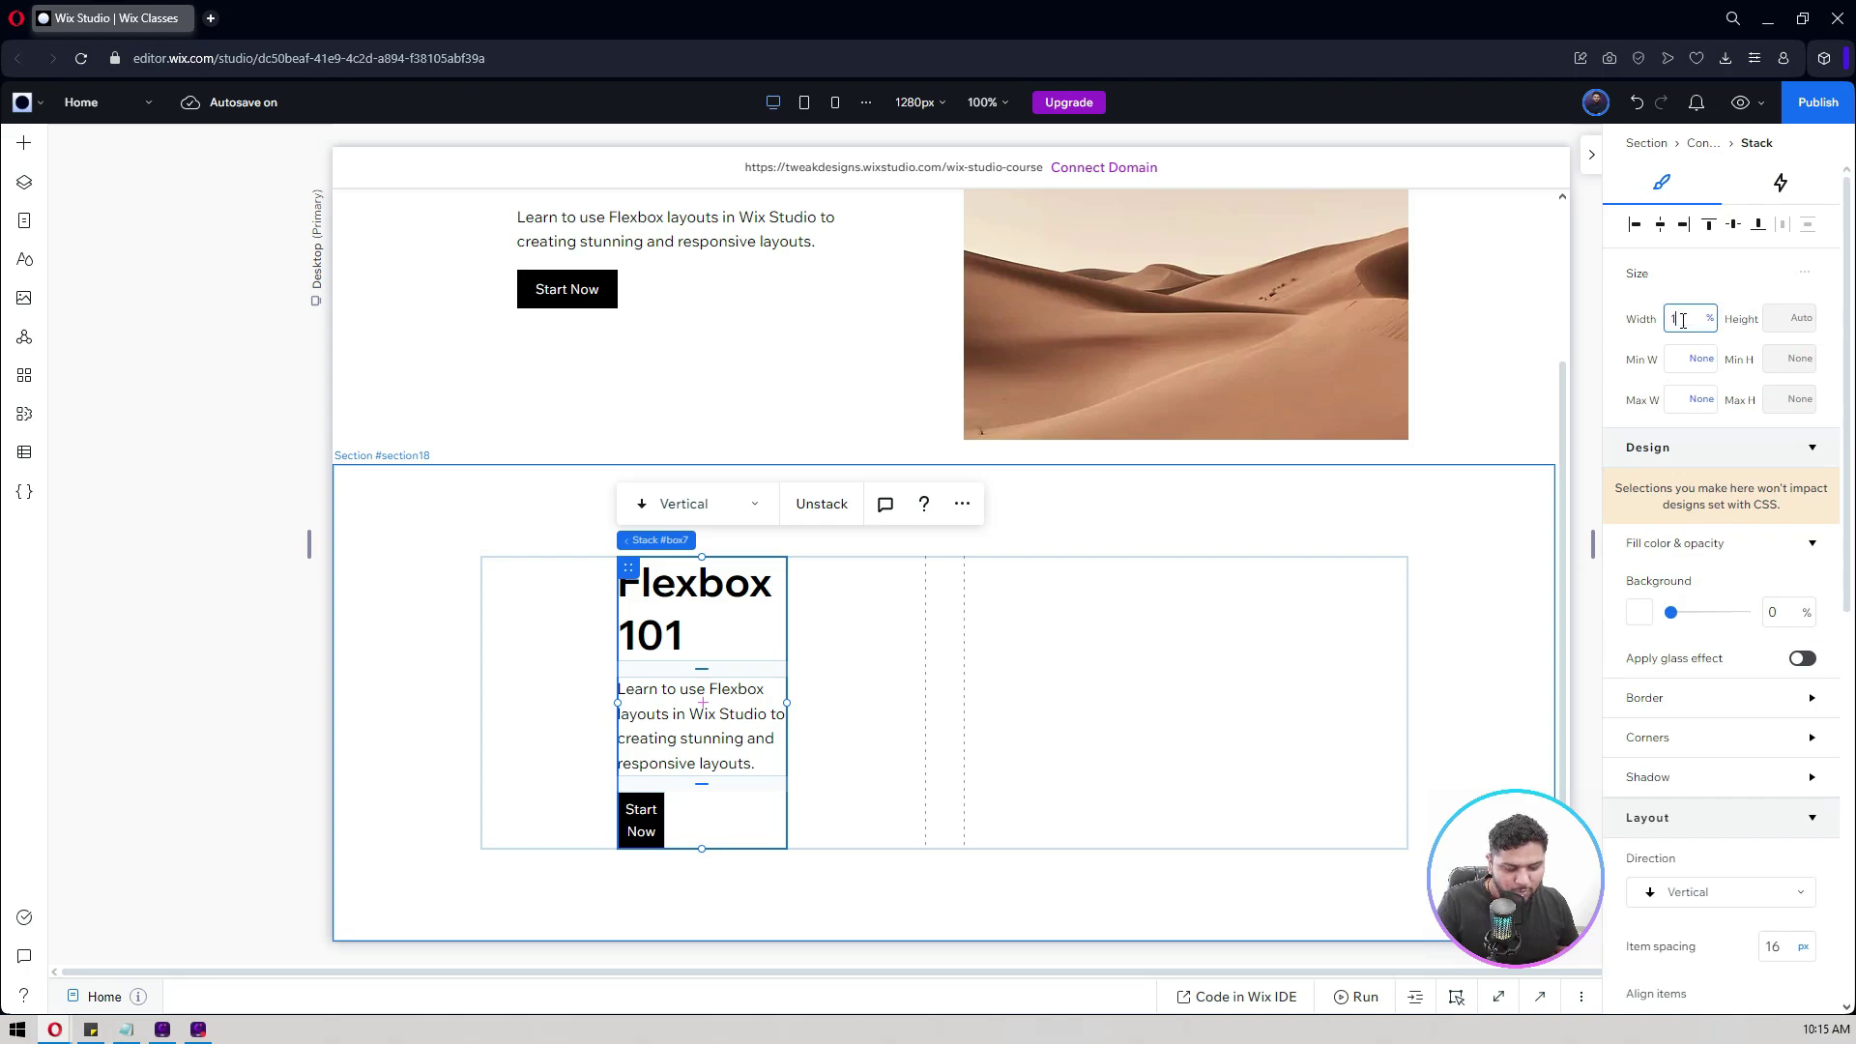
pyautogui.write('00')
pyautogui.press('Return')
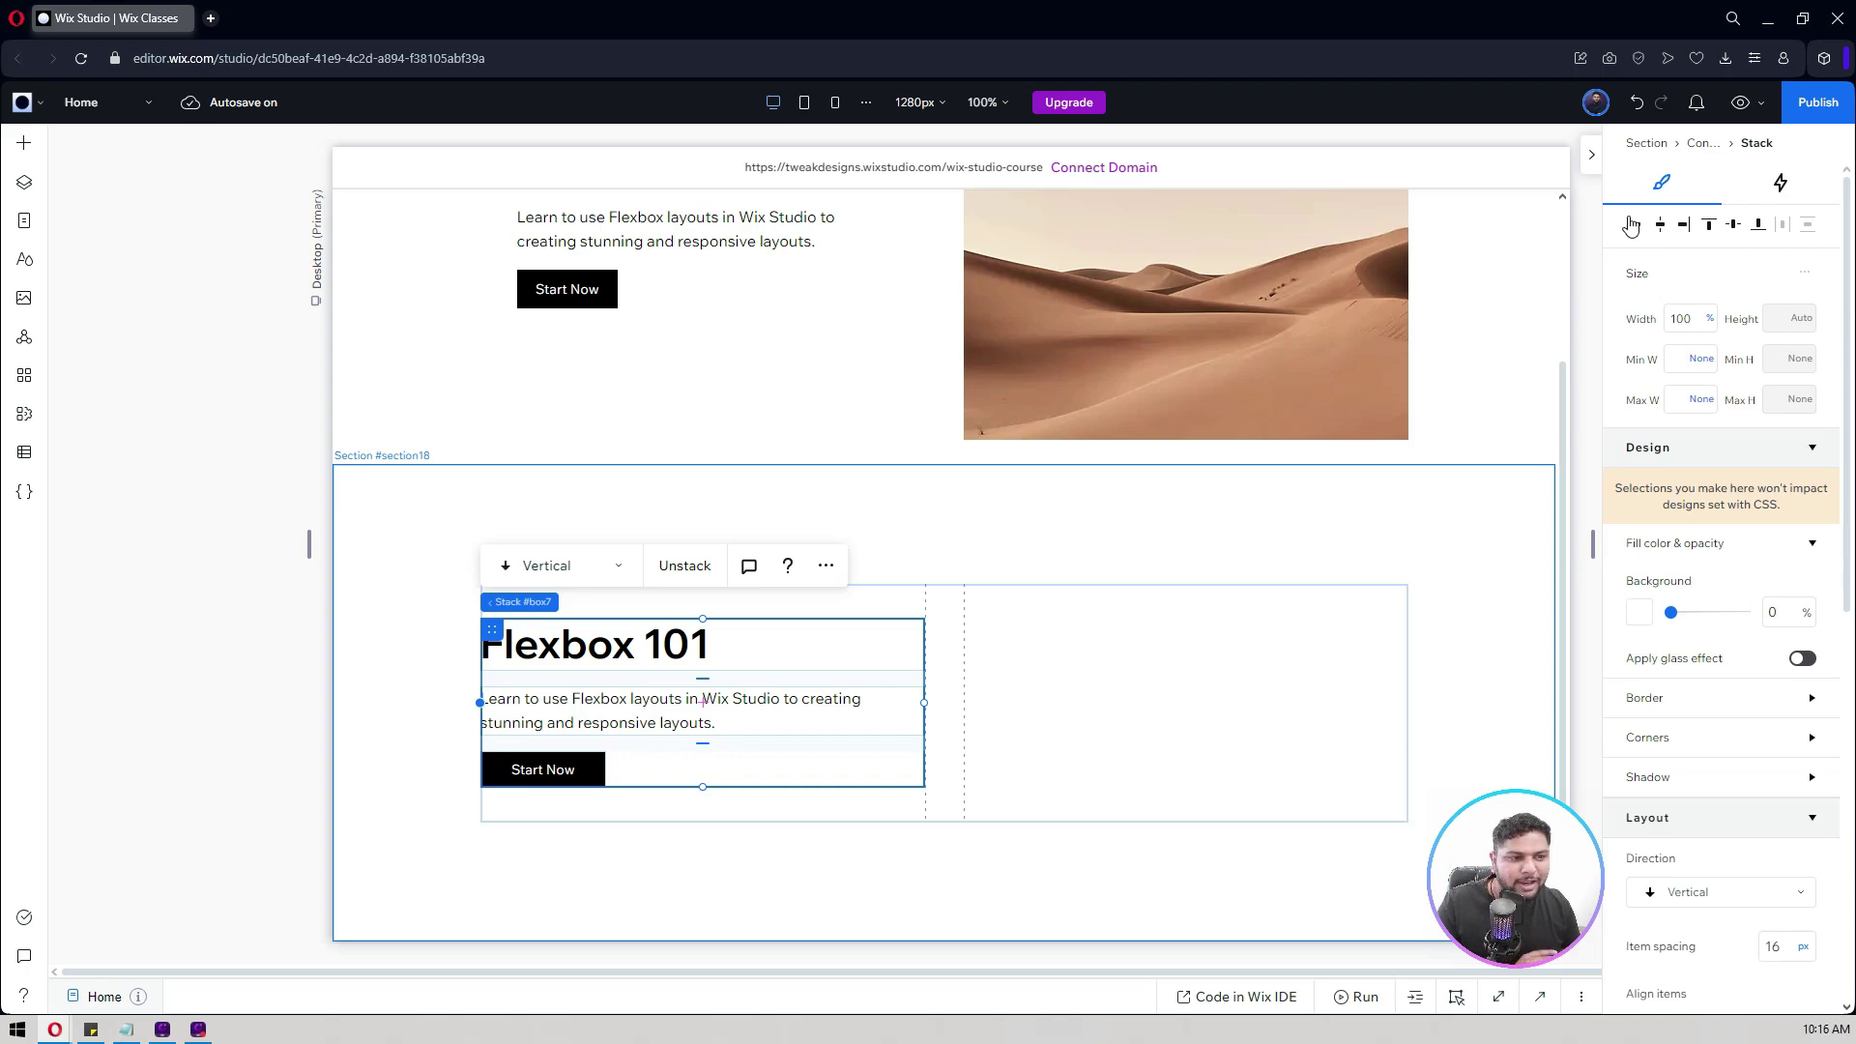
pyautogui.scroll(-8, 1702, 539)
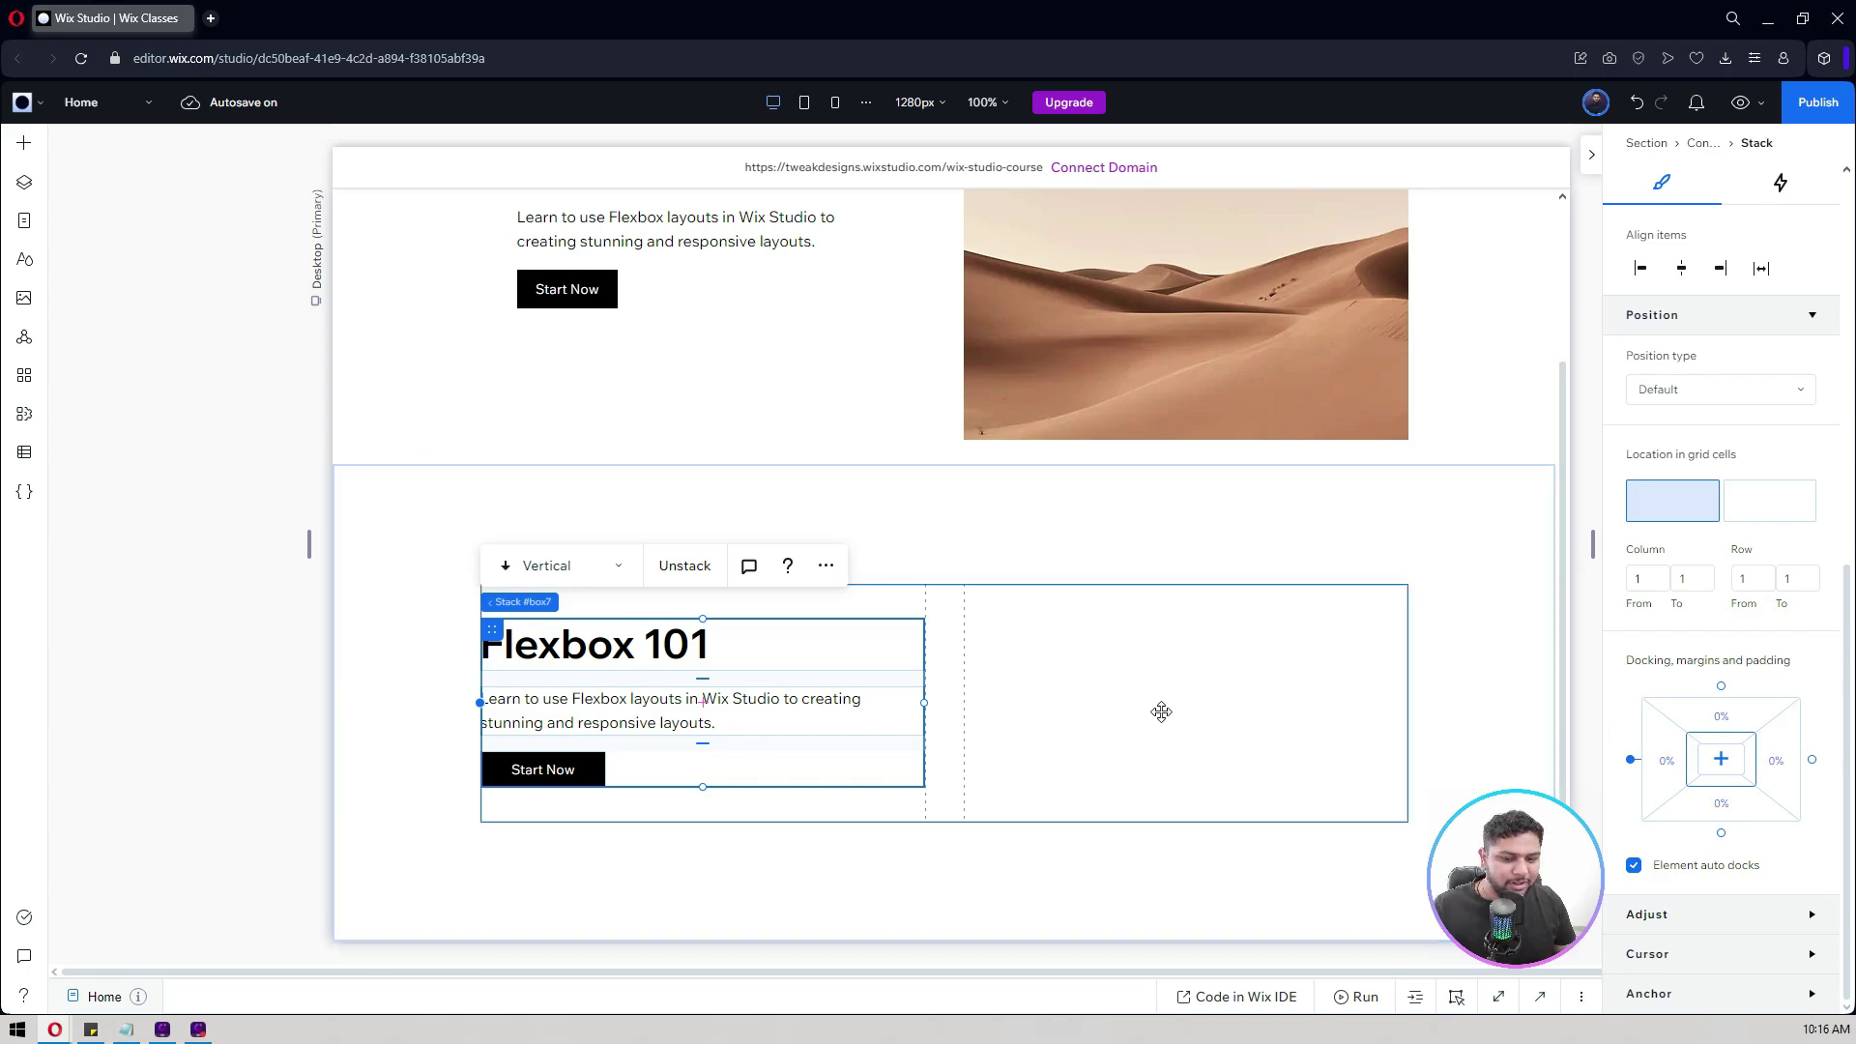
# Step: Add an image to the container's second grid cell and stretch it to fill the cell
pyautogui.click(1015, 634)
pyautogui.rightClick(1015, 638)
pyautogui.moveTo(1226, 817)
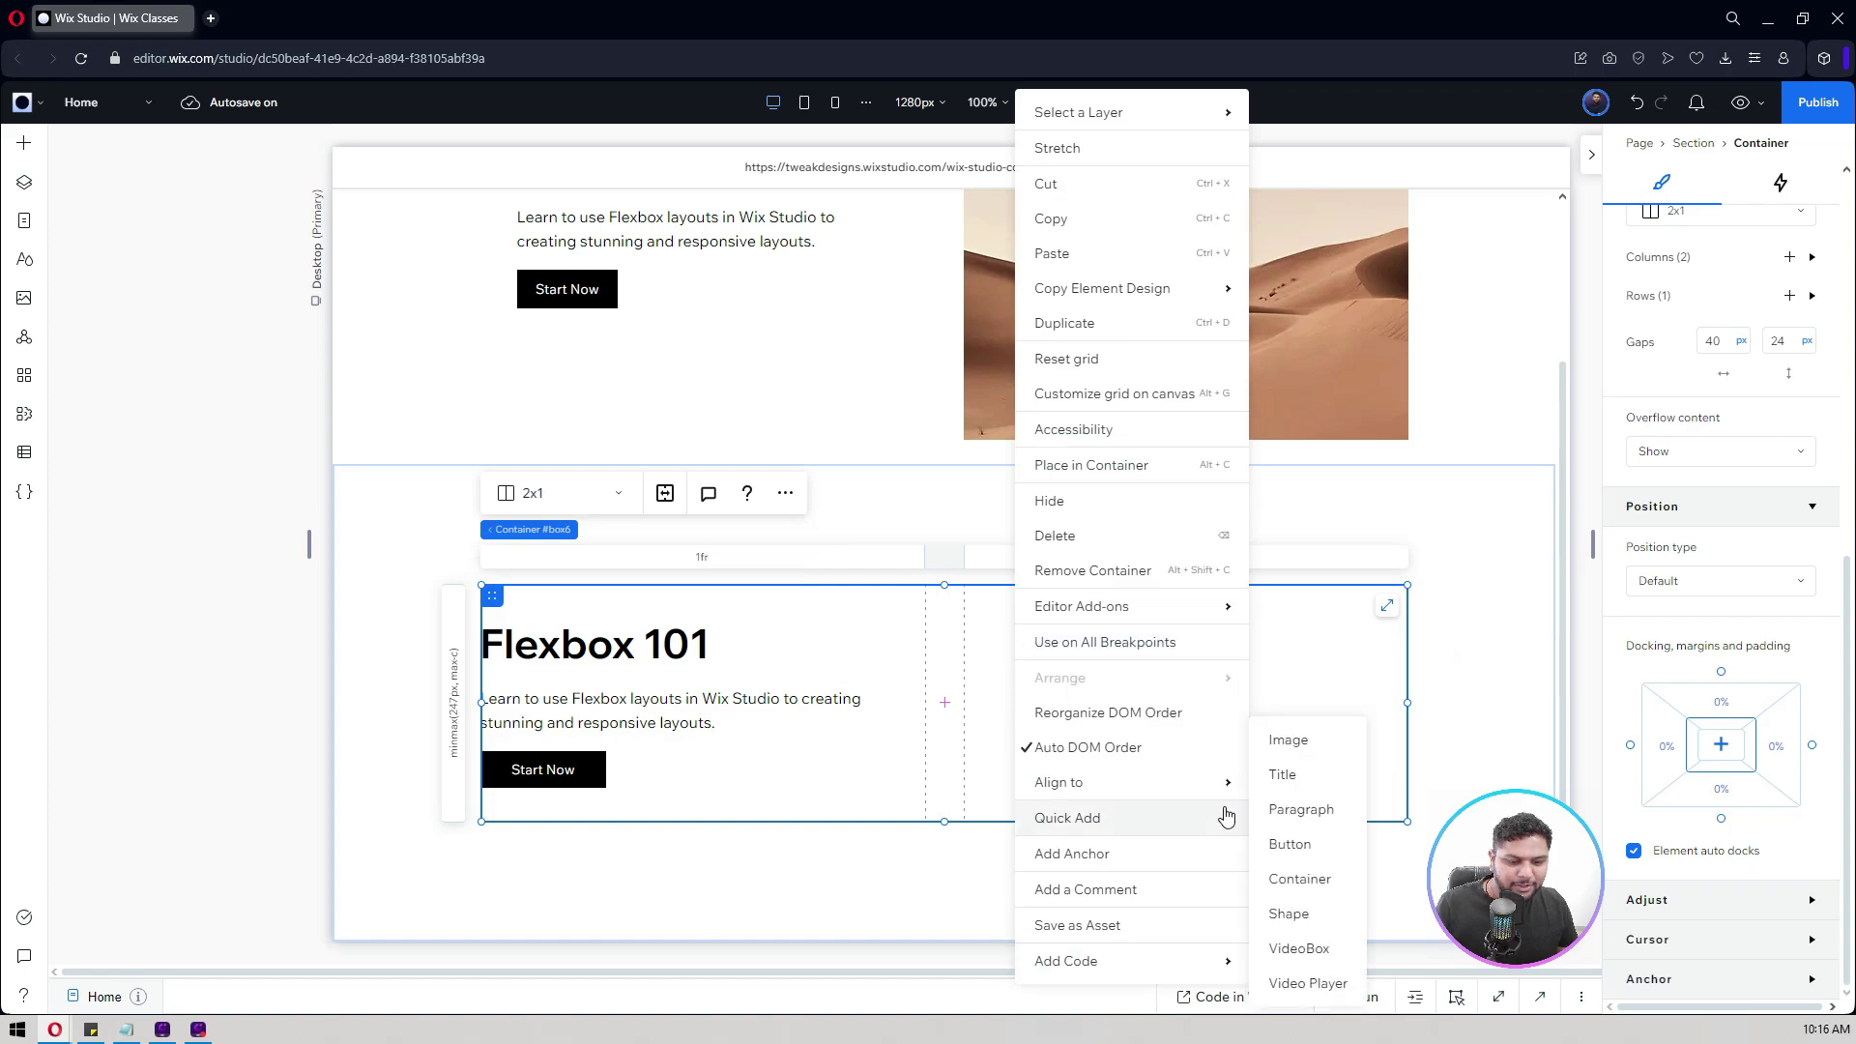
pyautogui.click(1312, 759)
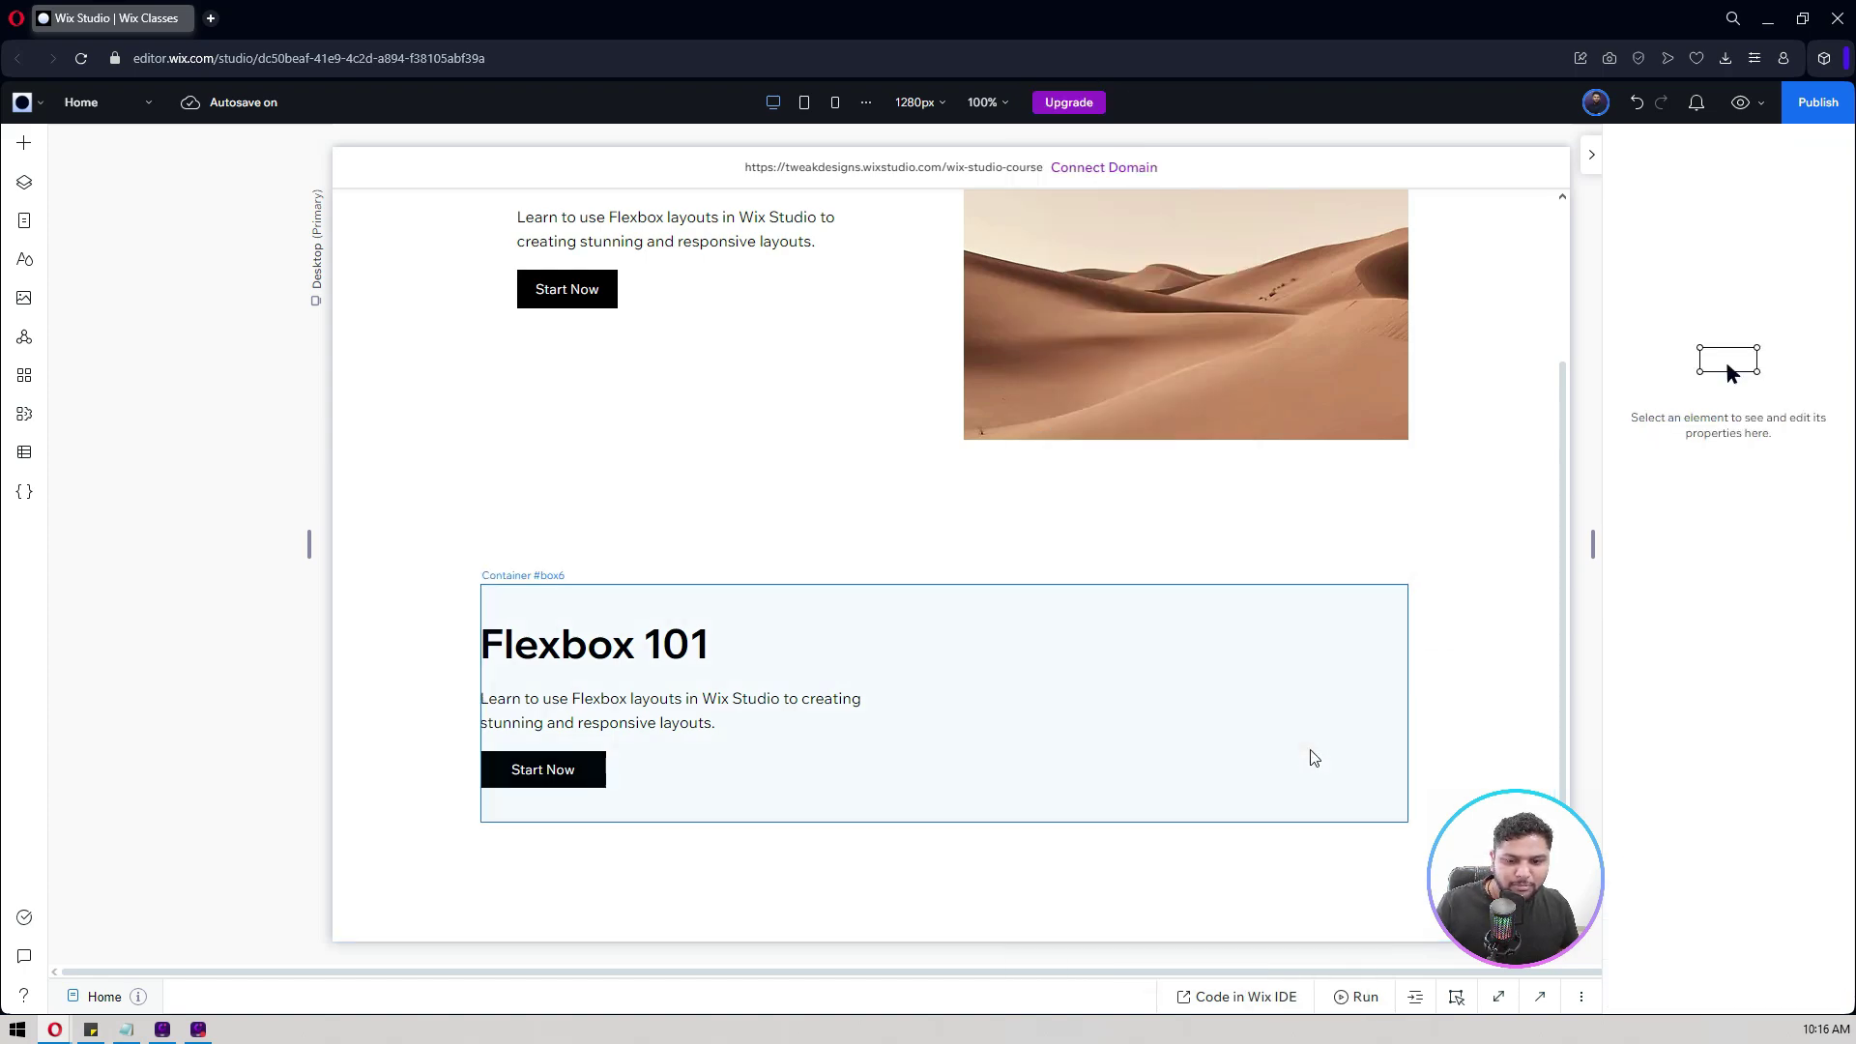
pyautogui.scroll(-5, 1653, 450)
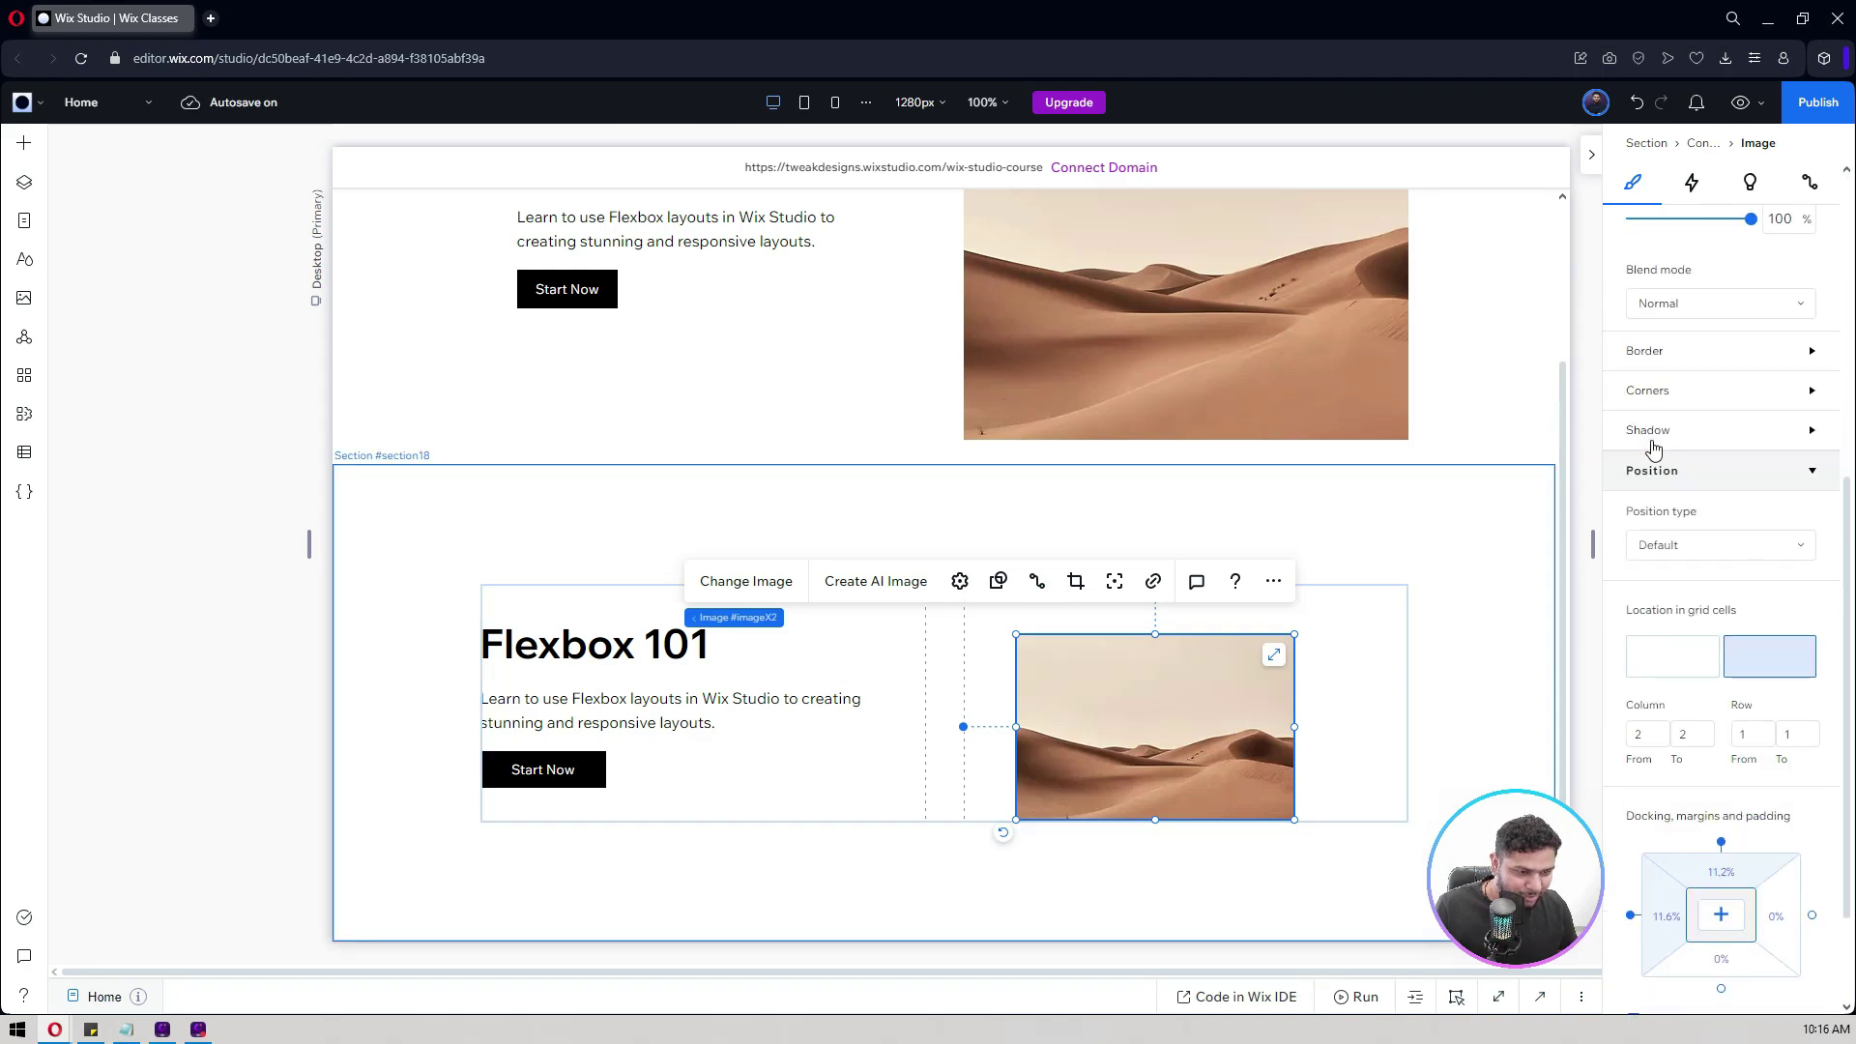
pyautogui.click(1275, 655)
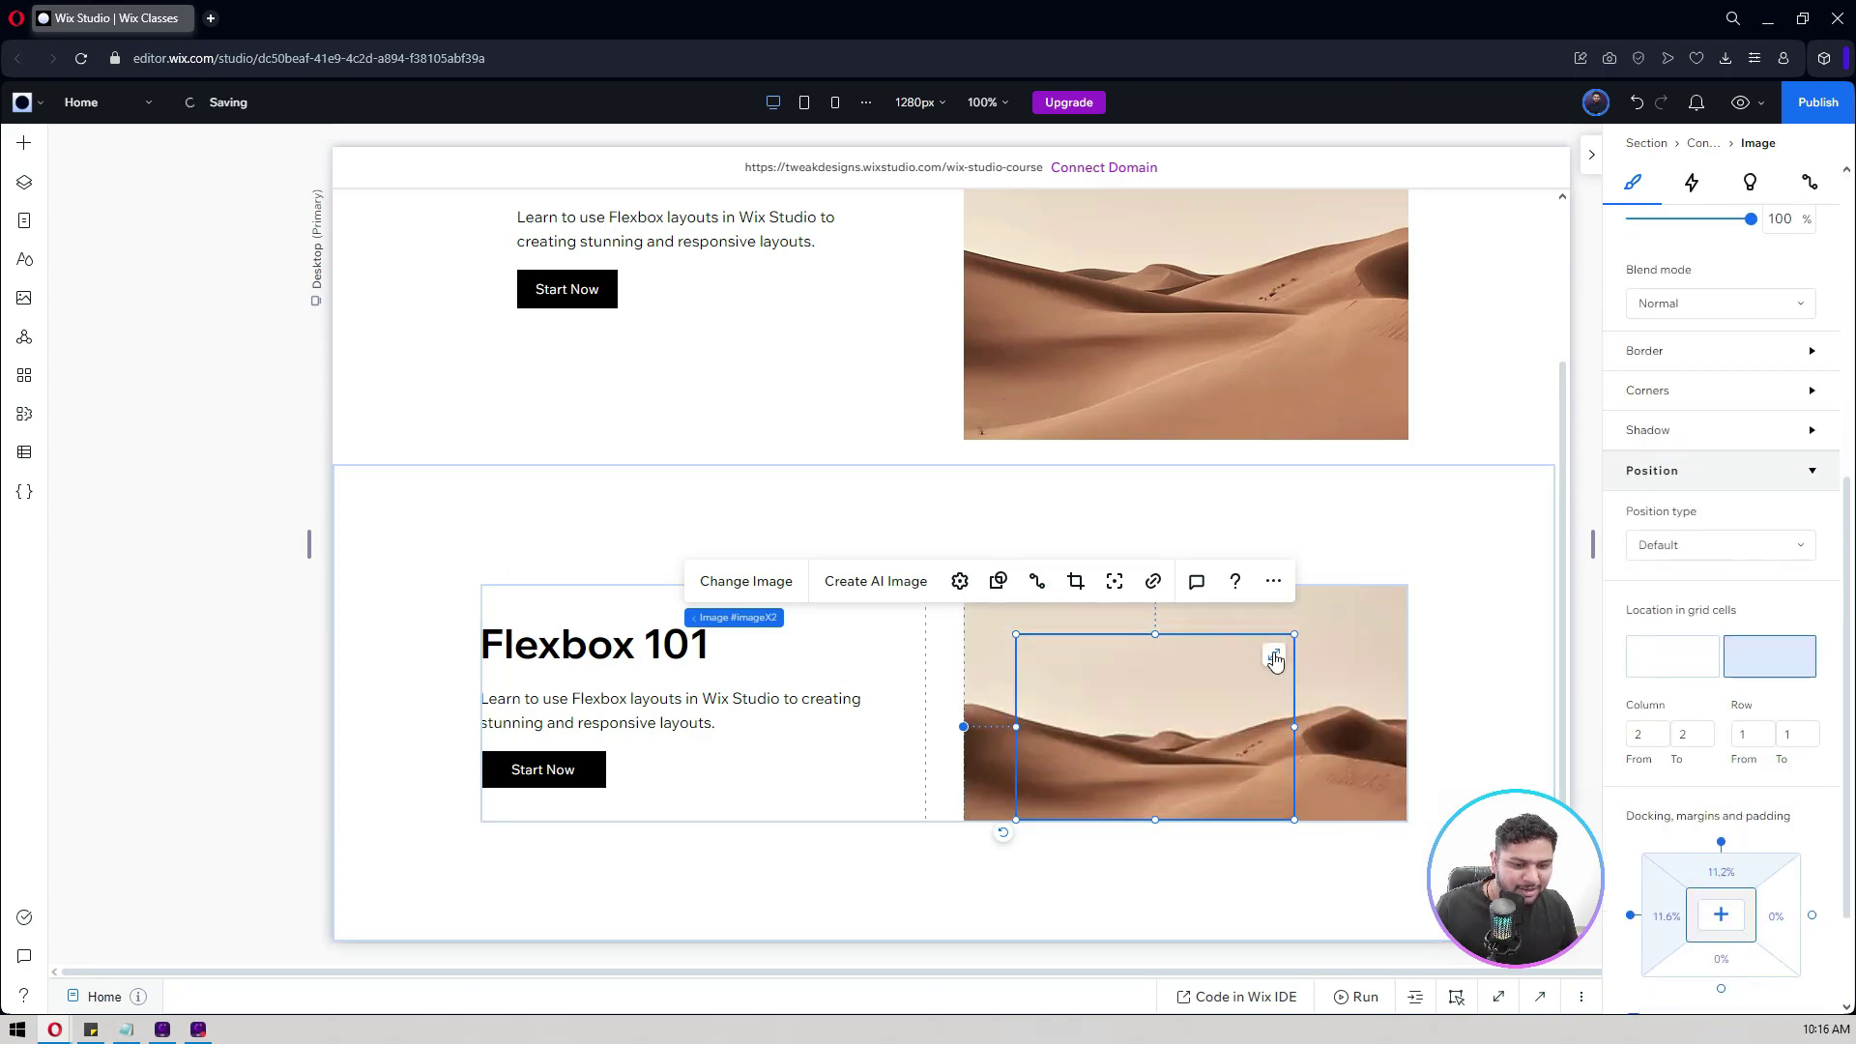
pyautogui.click(281, 607)
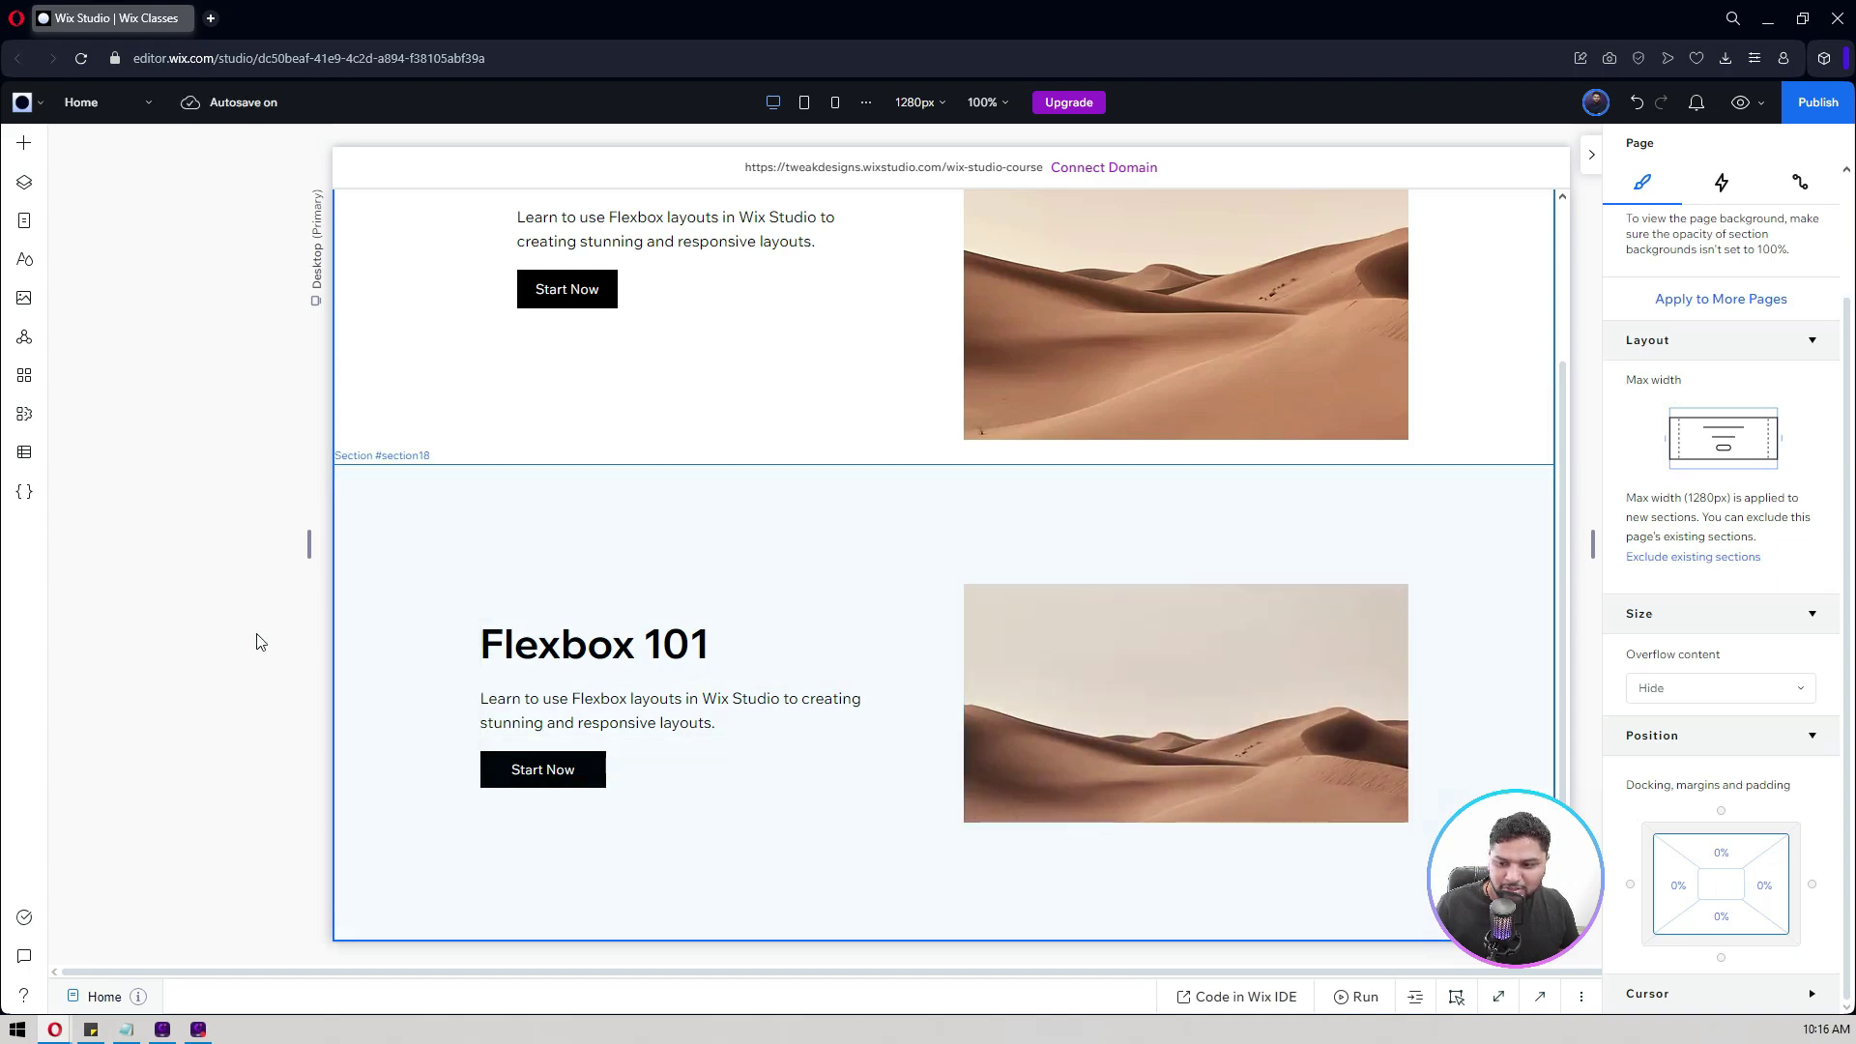
# Step: Set the grid container's minimum height to 400 px
pyautogui.click(944, 657)
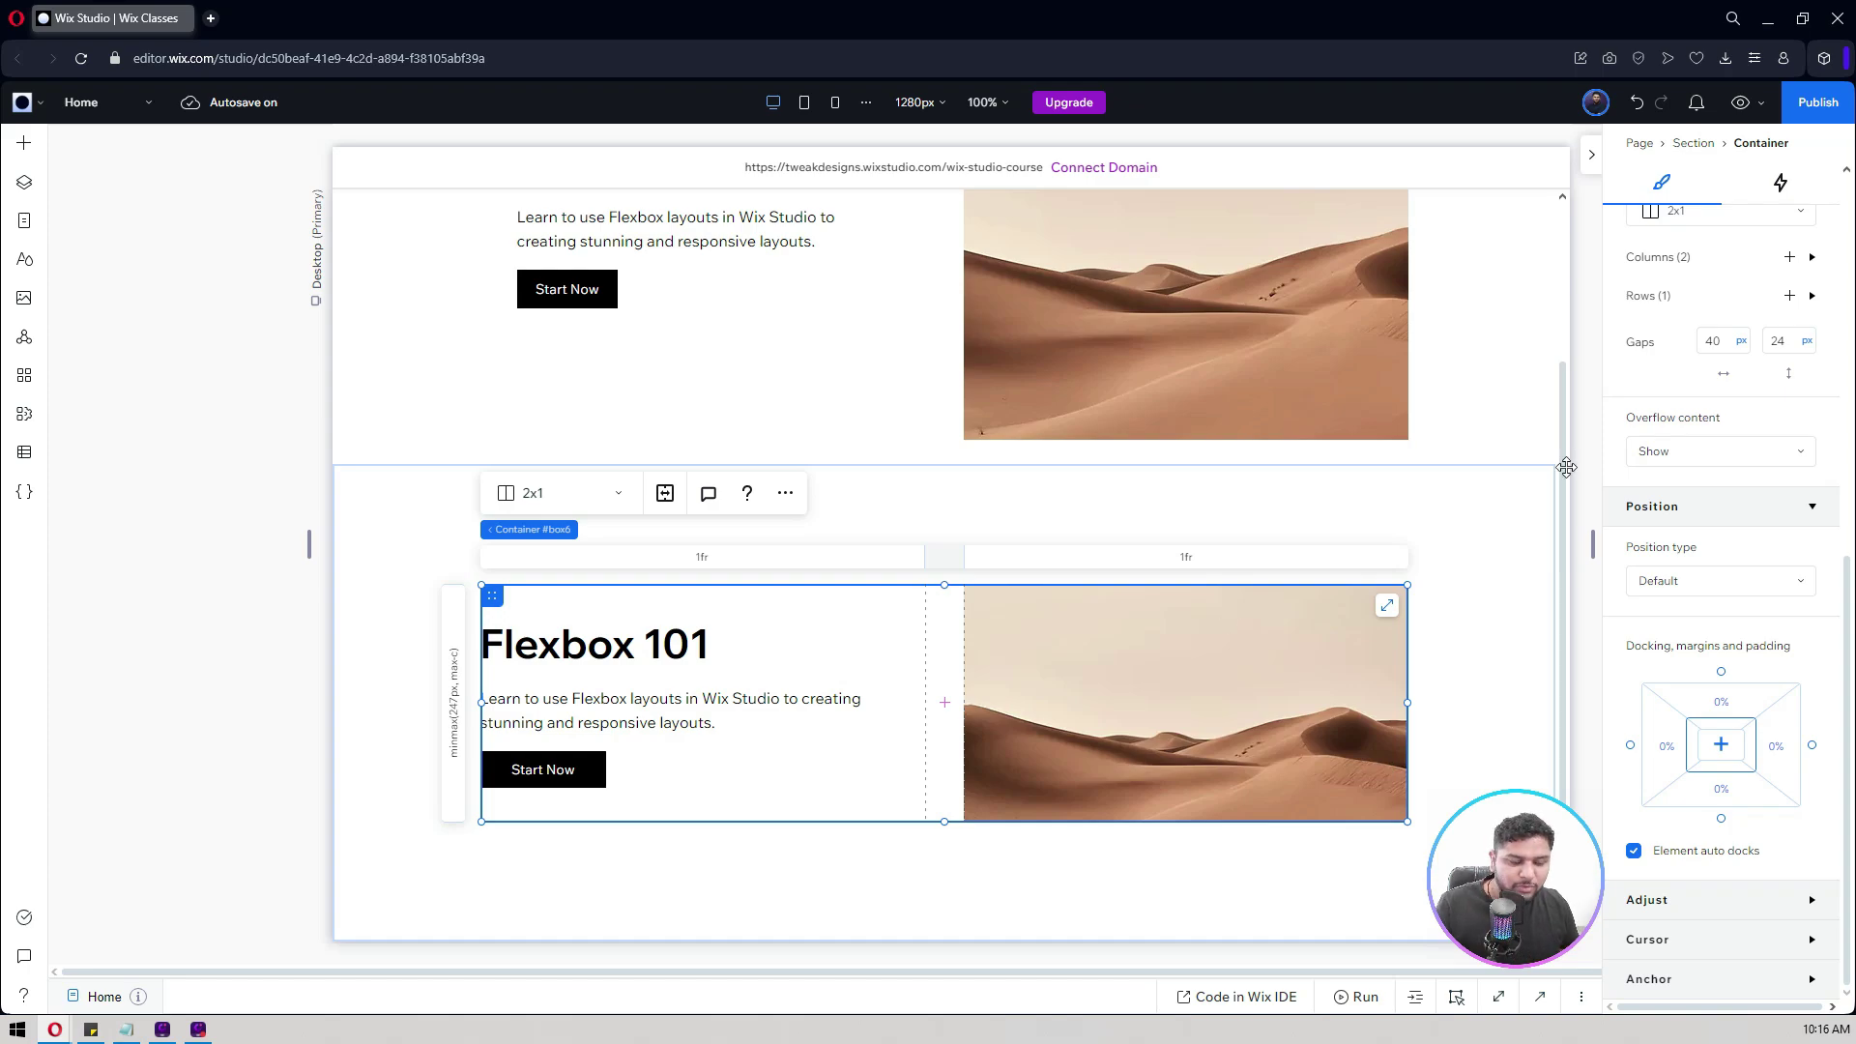
pyautogui.scroll(7, 1741, 368)
pyautogui.click(1772, 362)
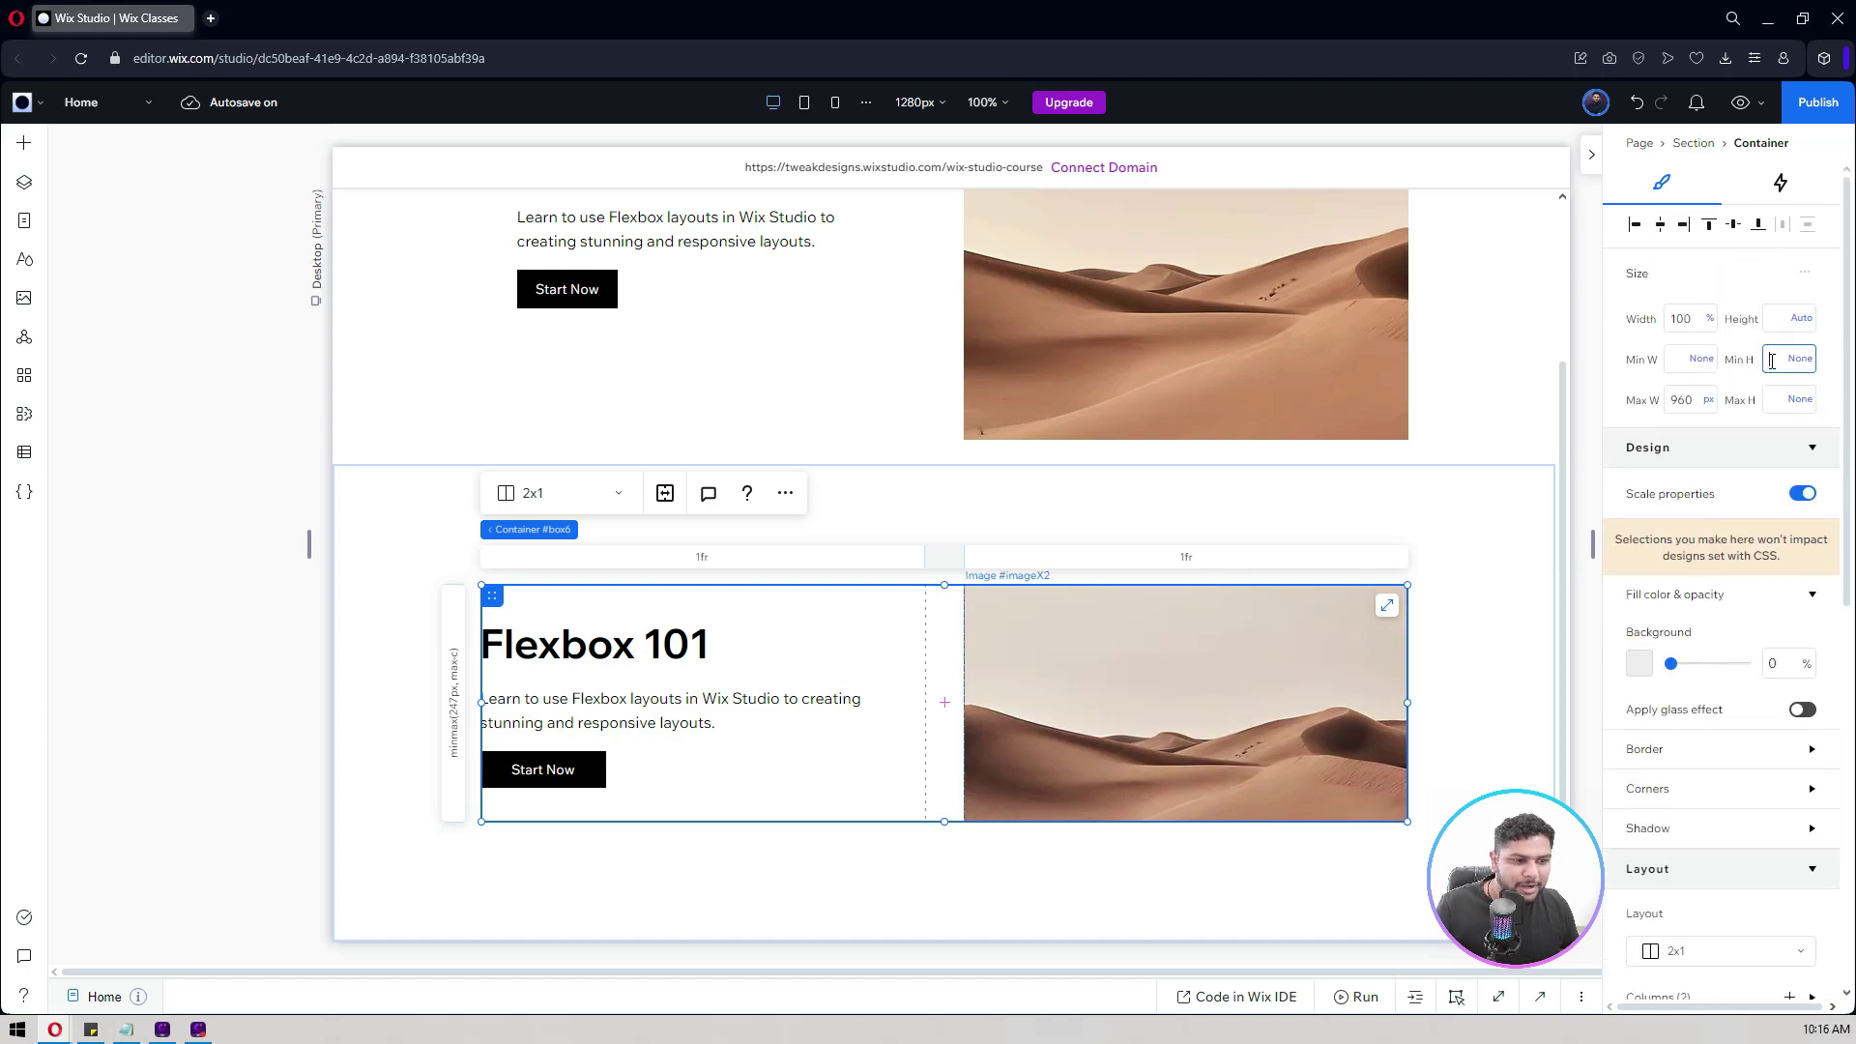
pyautogui.press('Return')
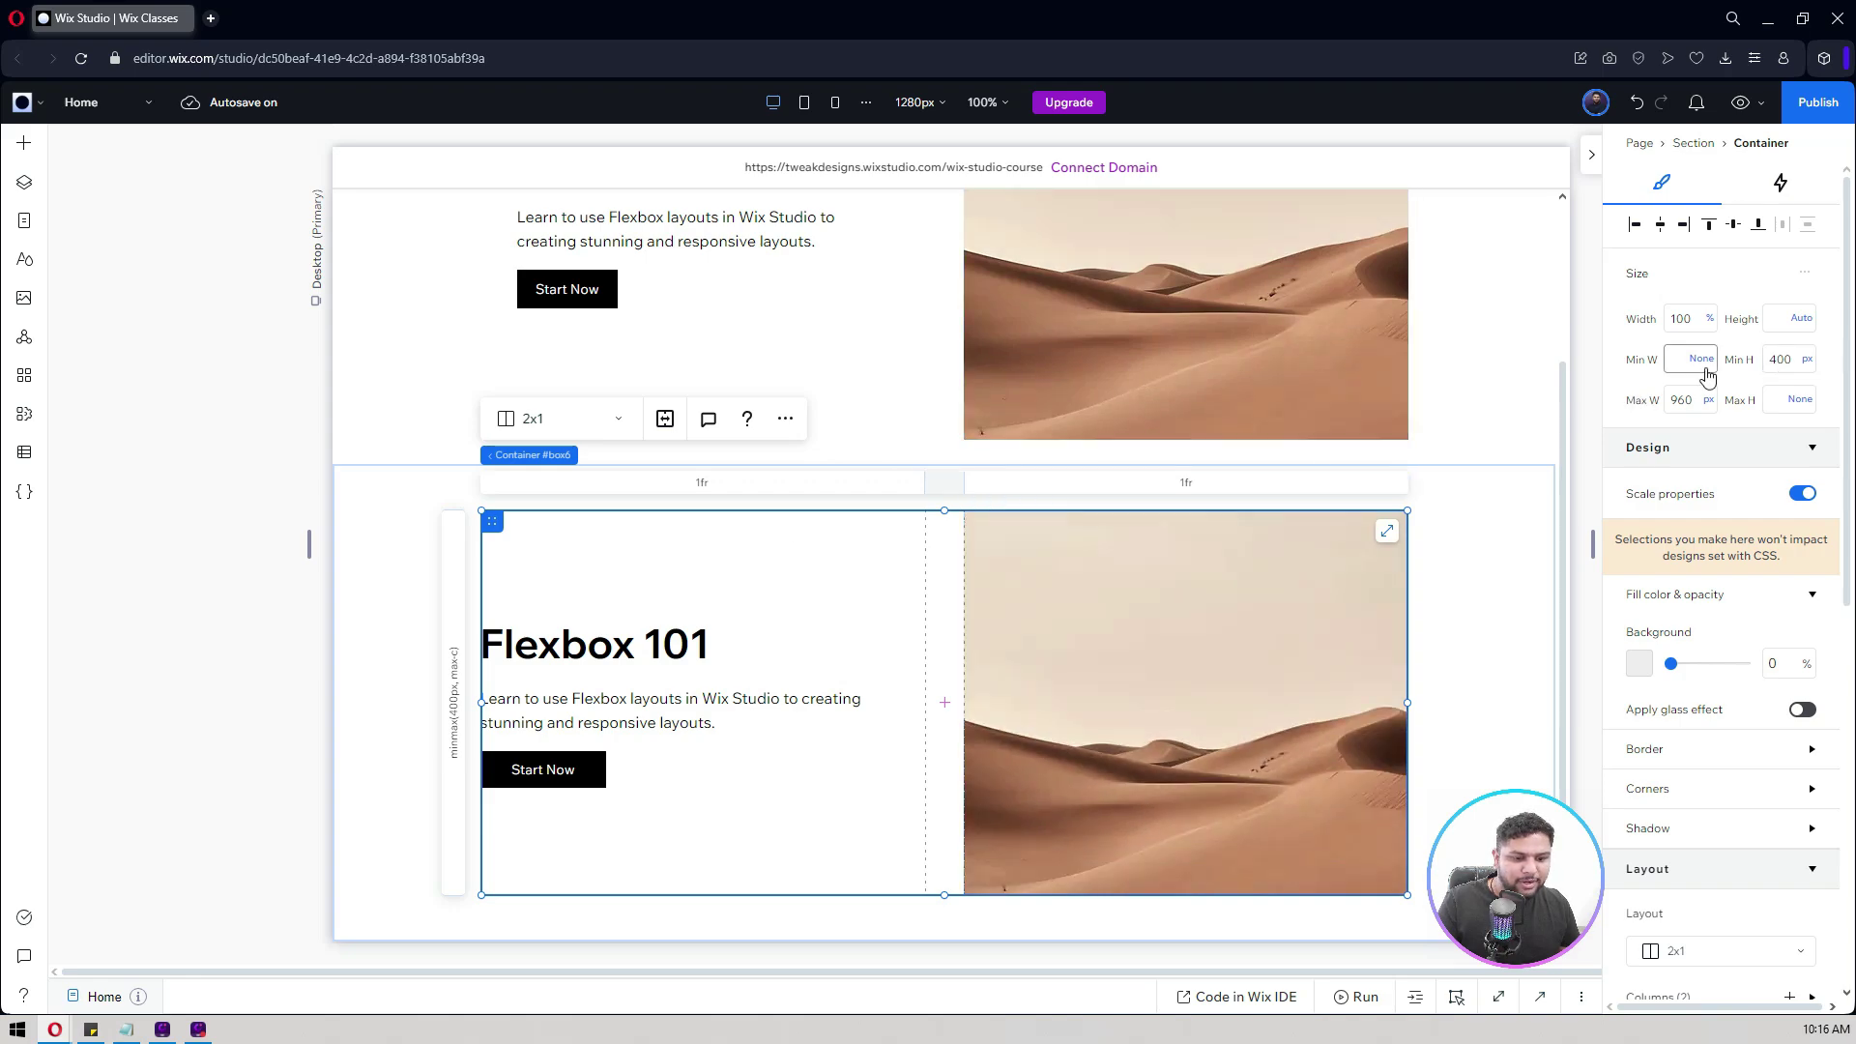
pyautogui.click(229, 572)
pyautogui.scroll(2, 231, 573)
pyautogui.scroll(-2, 229, 572)
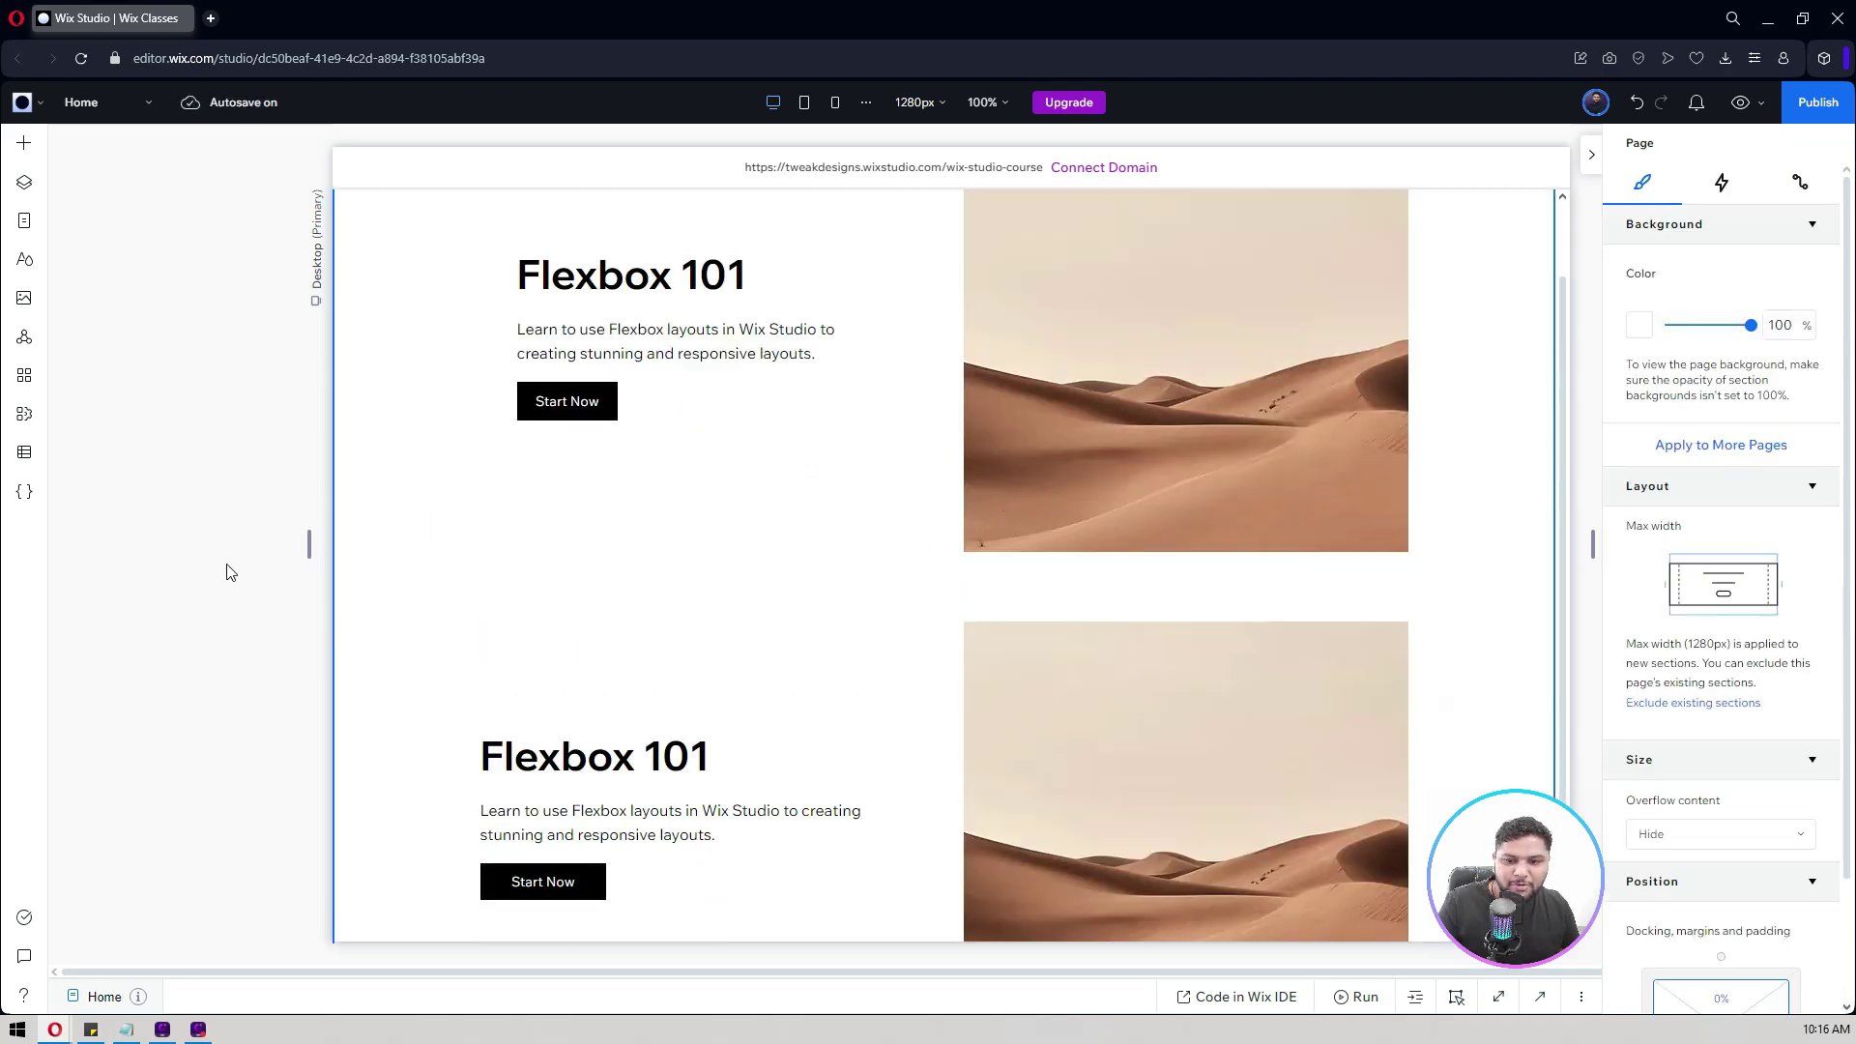
# Step: Align the text stack in the upper Flexbox section to the left and set its width to 100%
pyautogui.scroll(2, 229, 572)
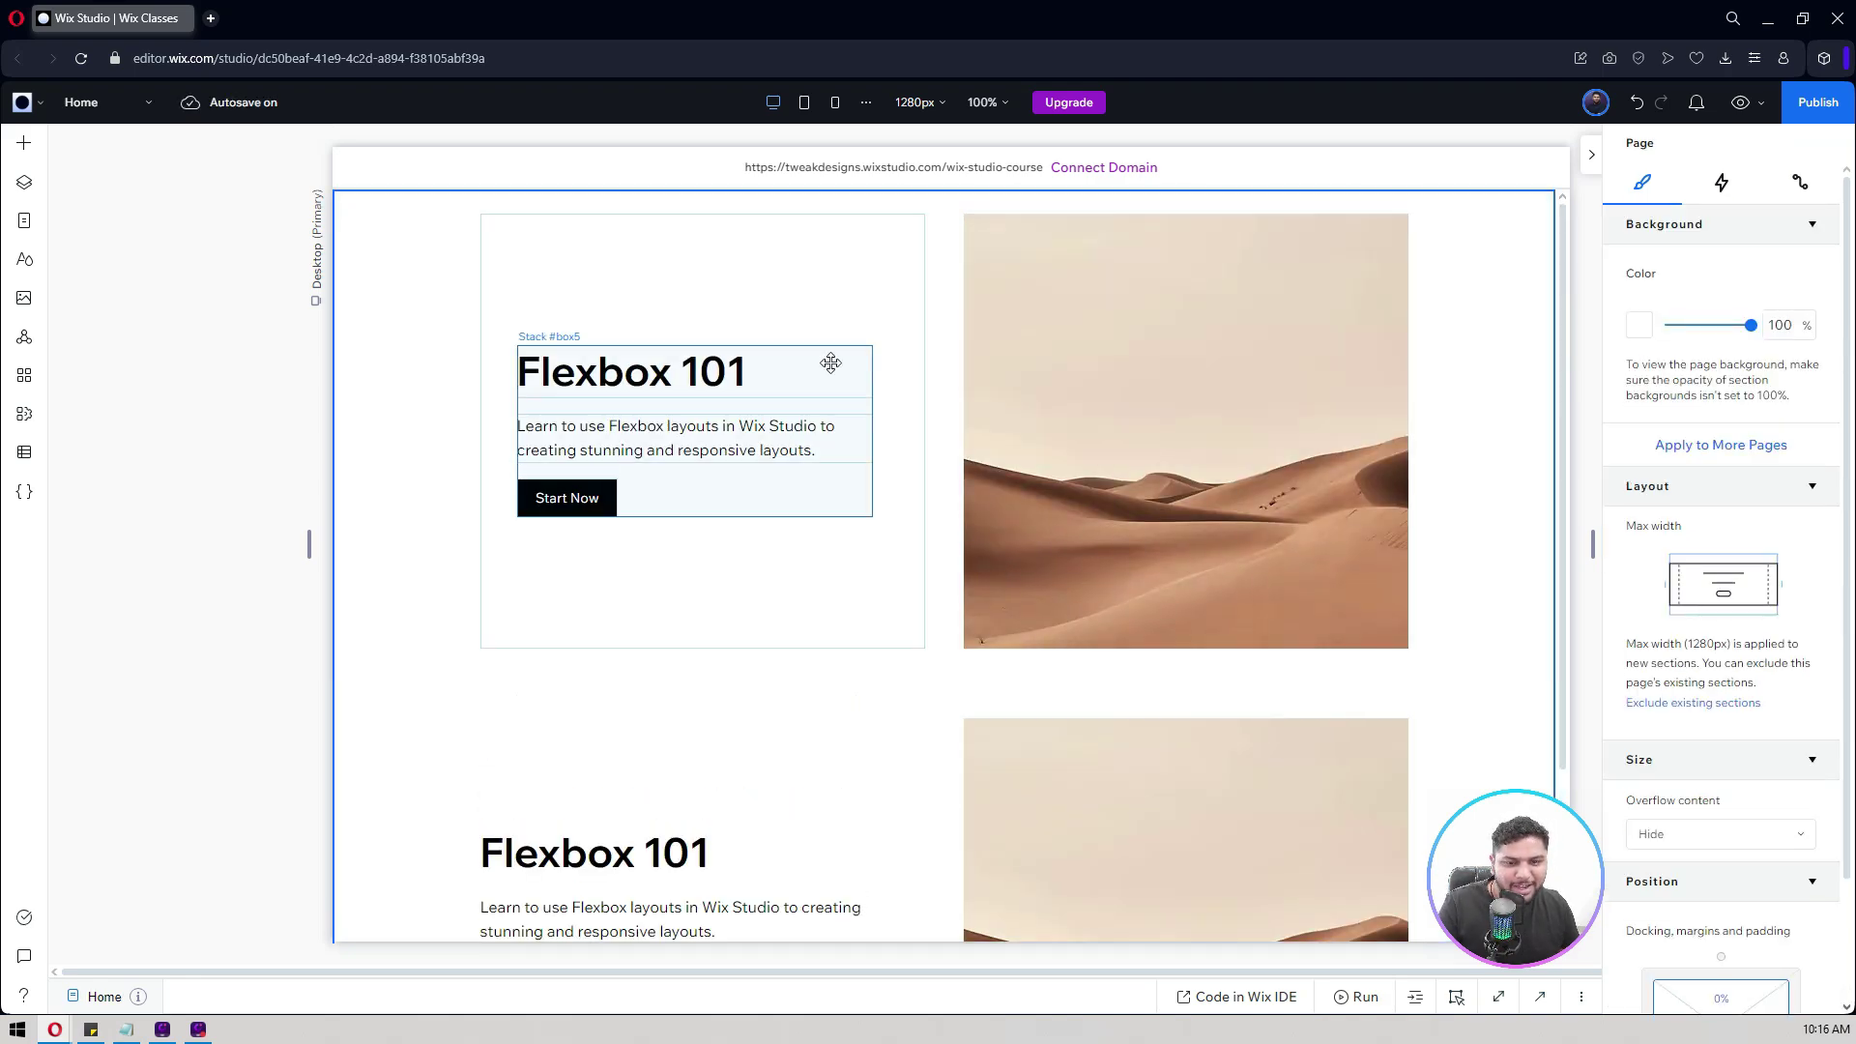
pyautogui.click(717, 404)
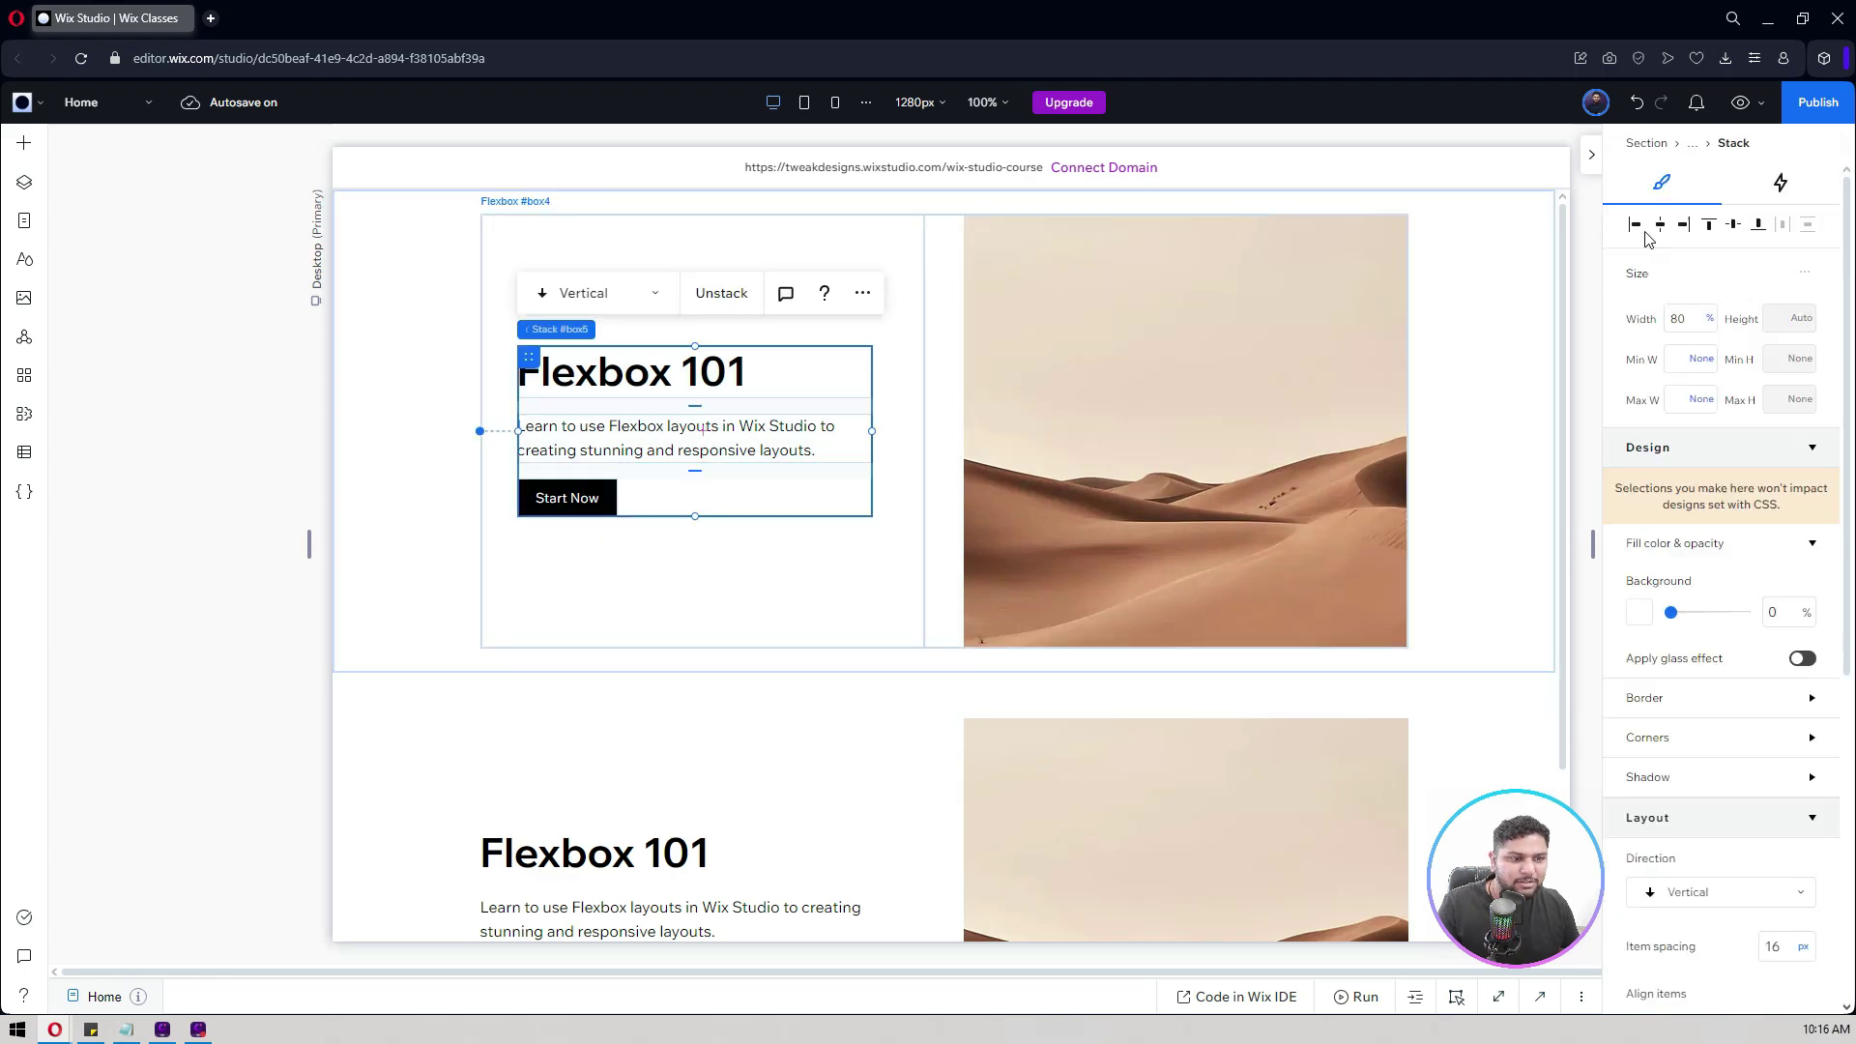
pyautogui.click(1681, 317)
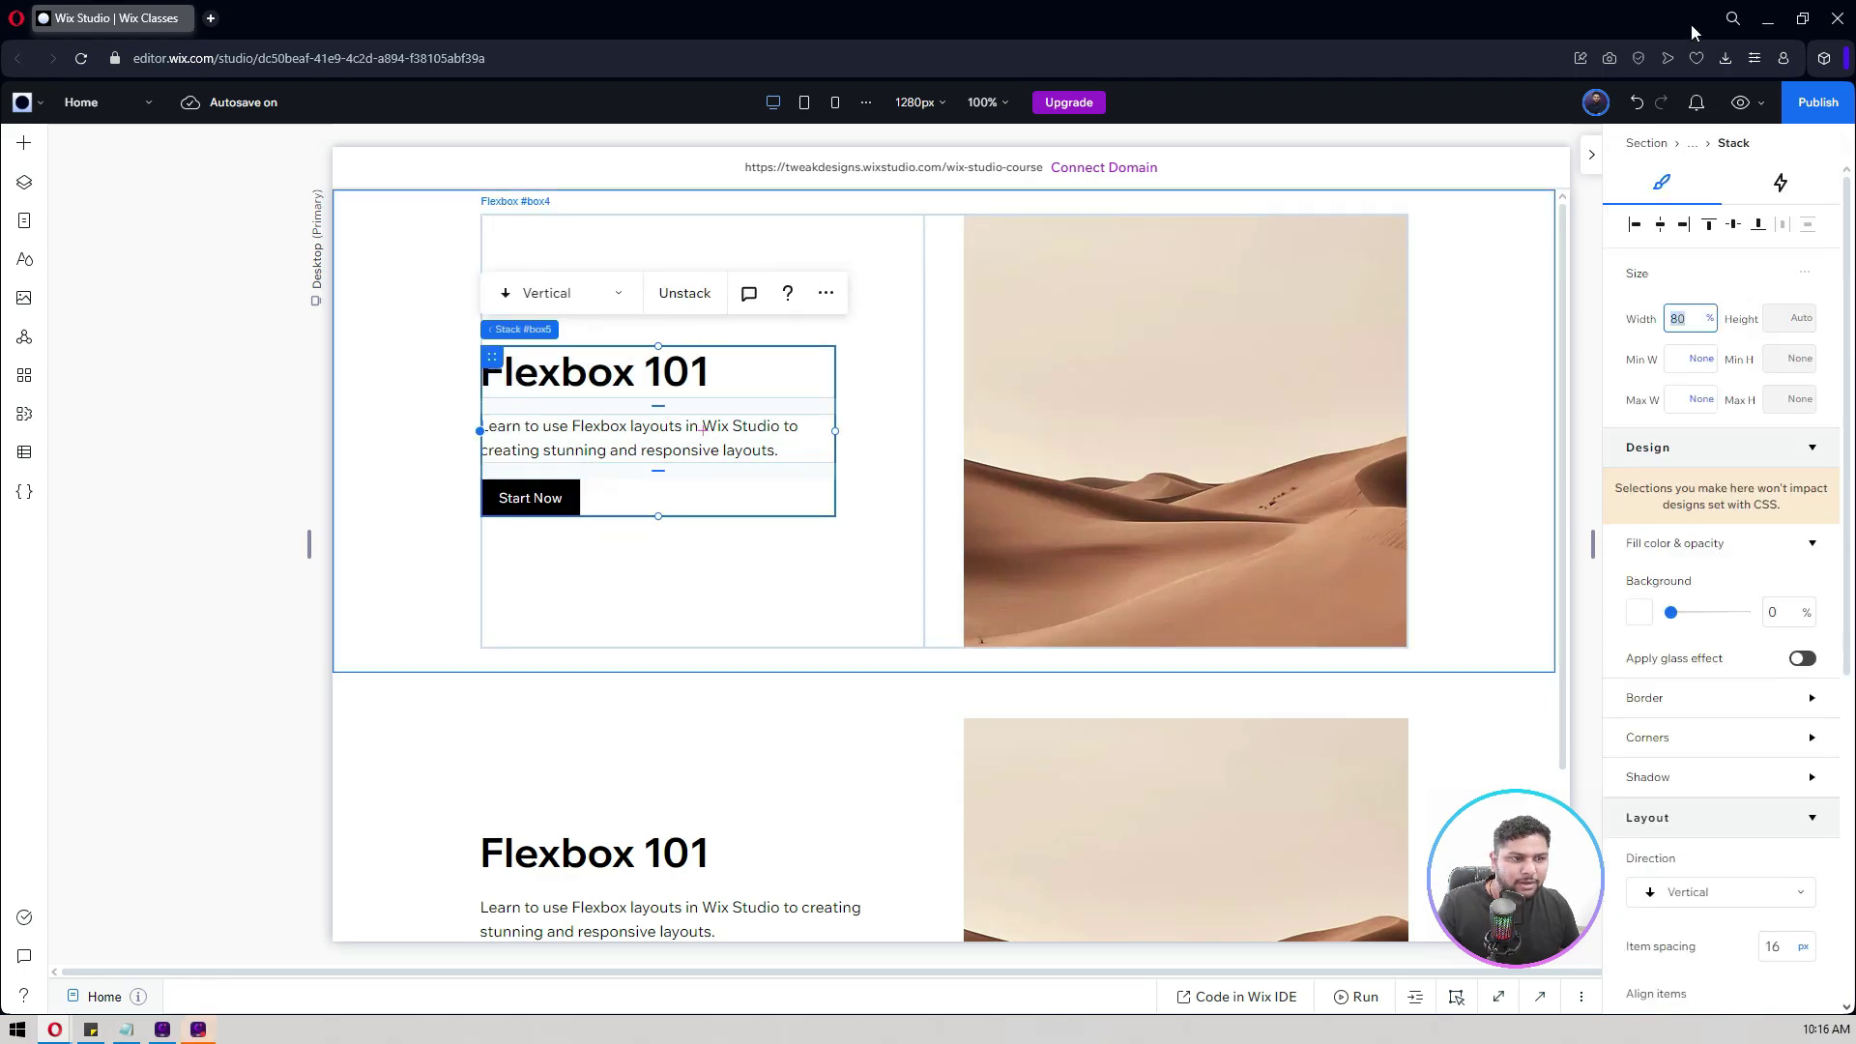
pyautogui.click(1685, 319)
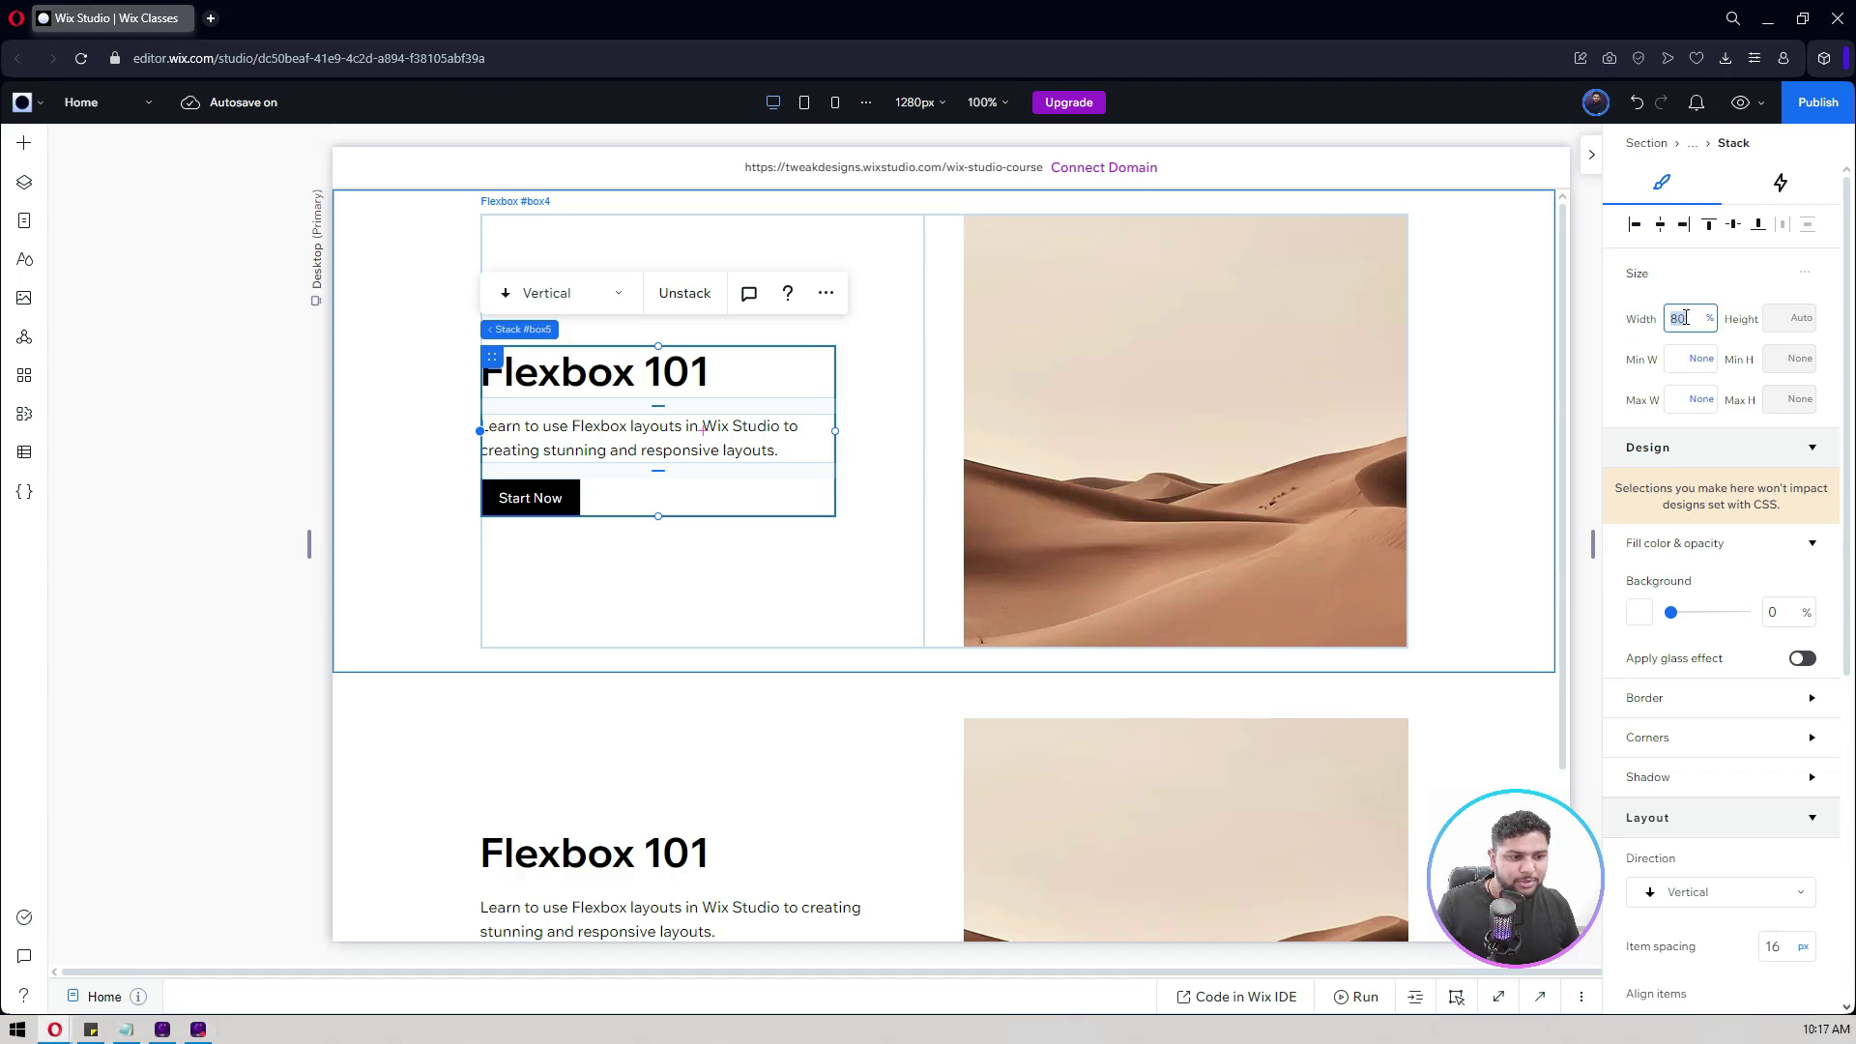
pyautogui.write('100')
pyautogui.press('Return')
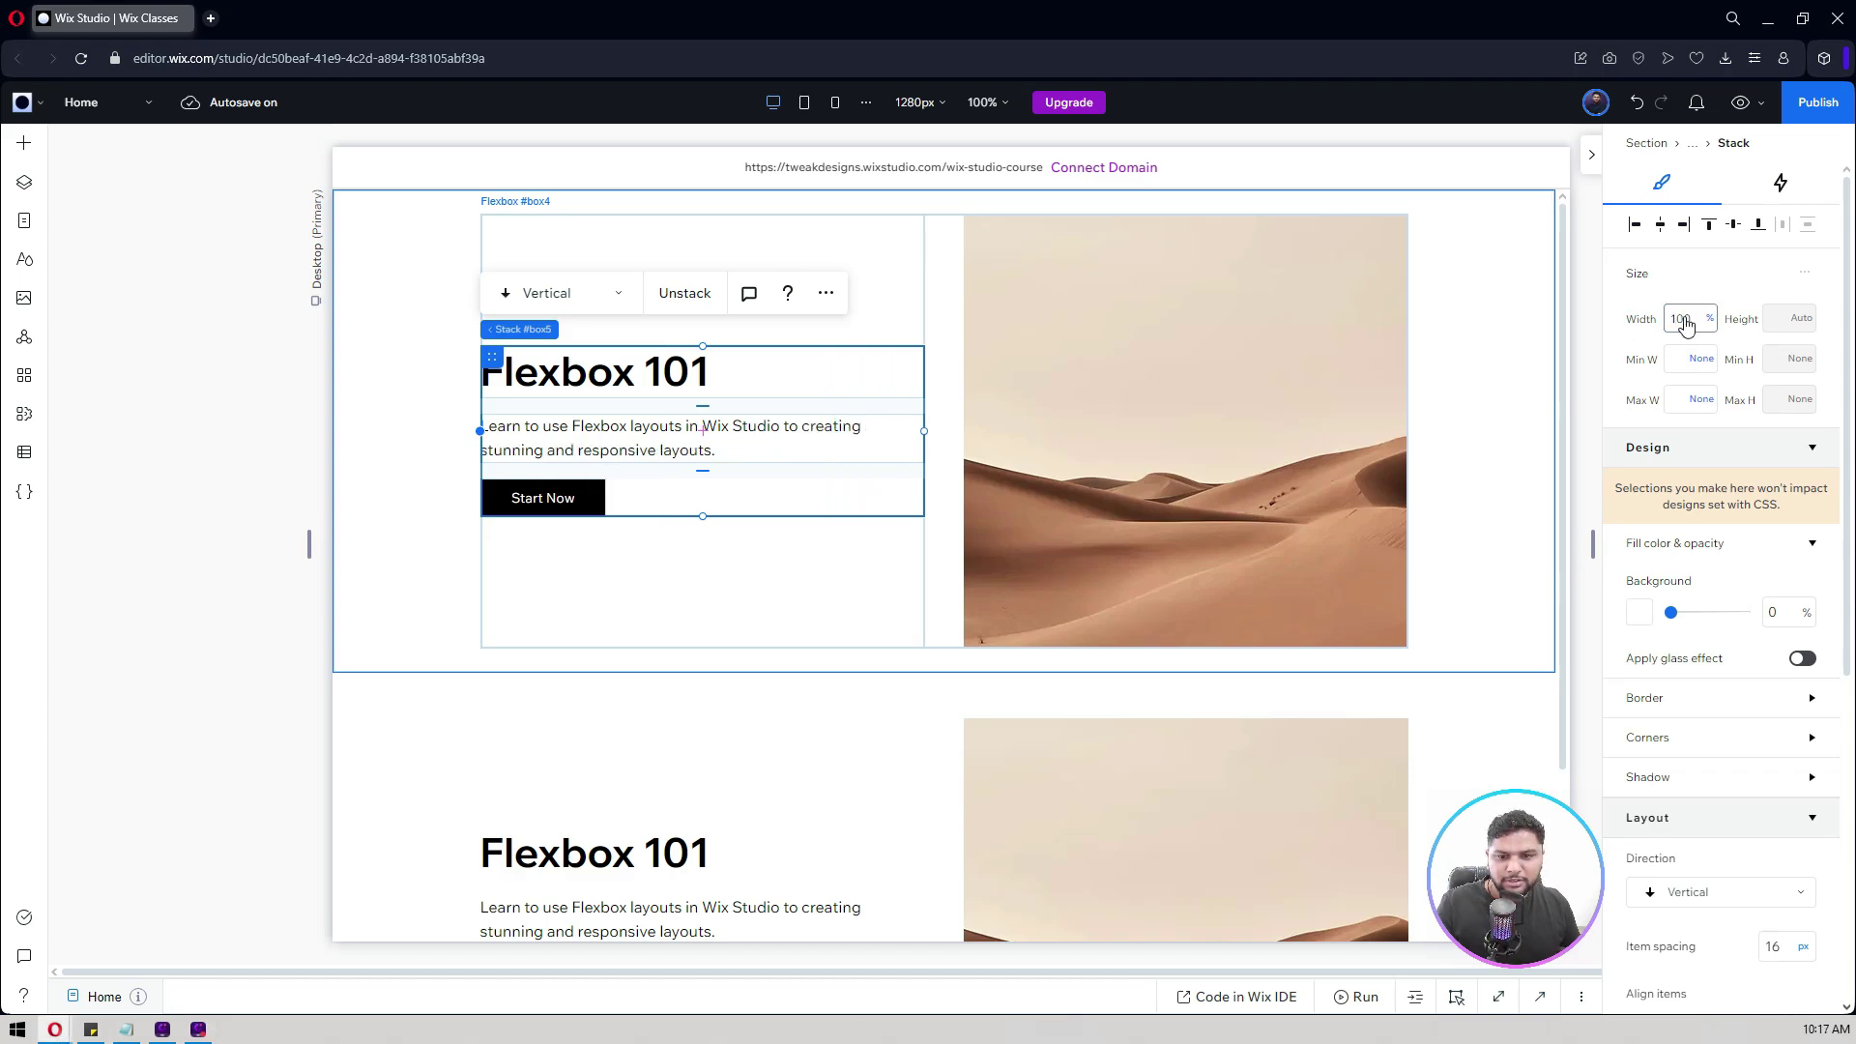
pyautogui.scroll(-2, 224, 479)
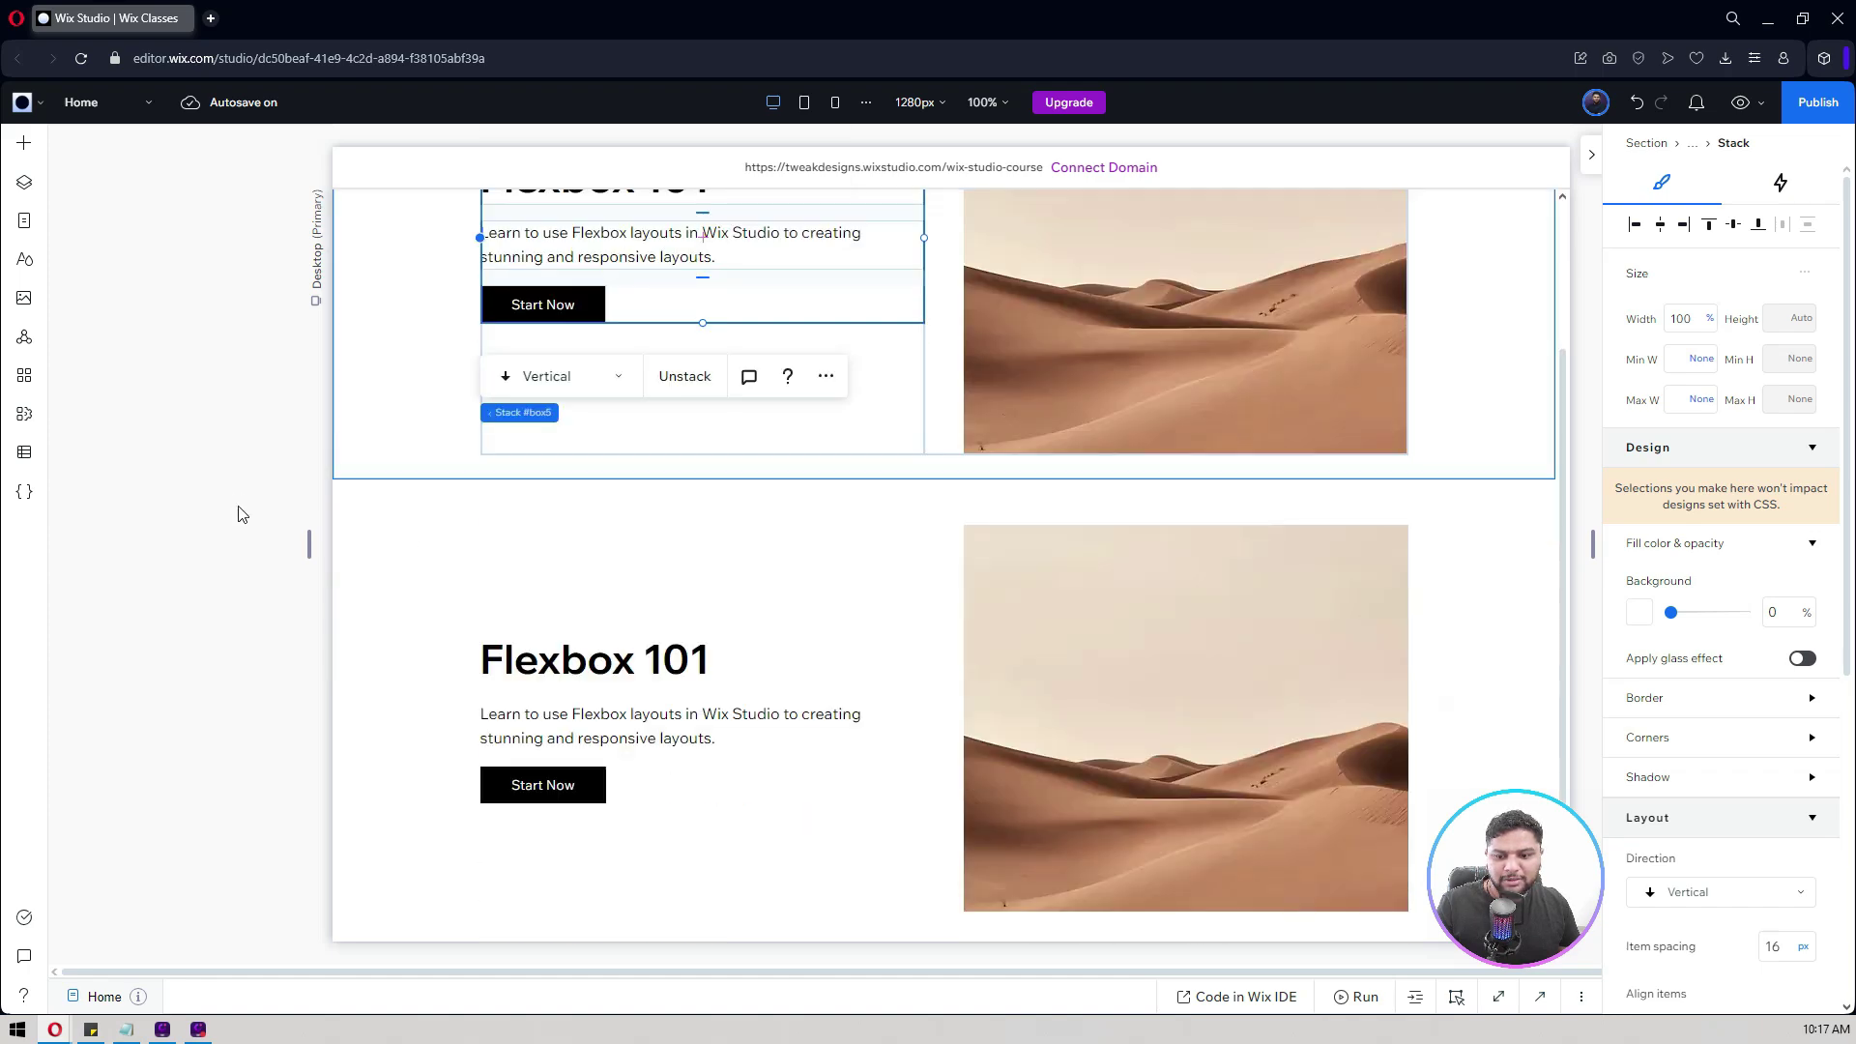
pyautogui.scroll(1, 242, 513)
pyautogui.click(133, 538)
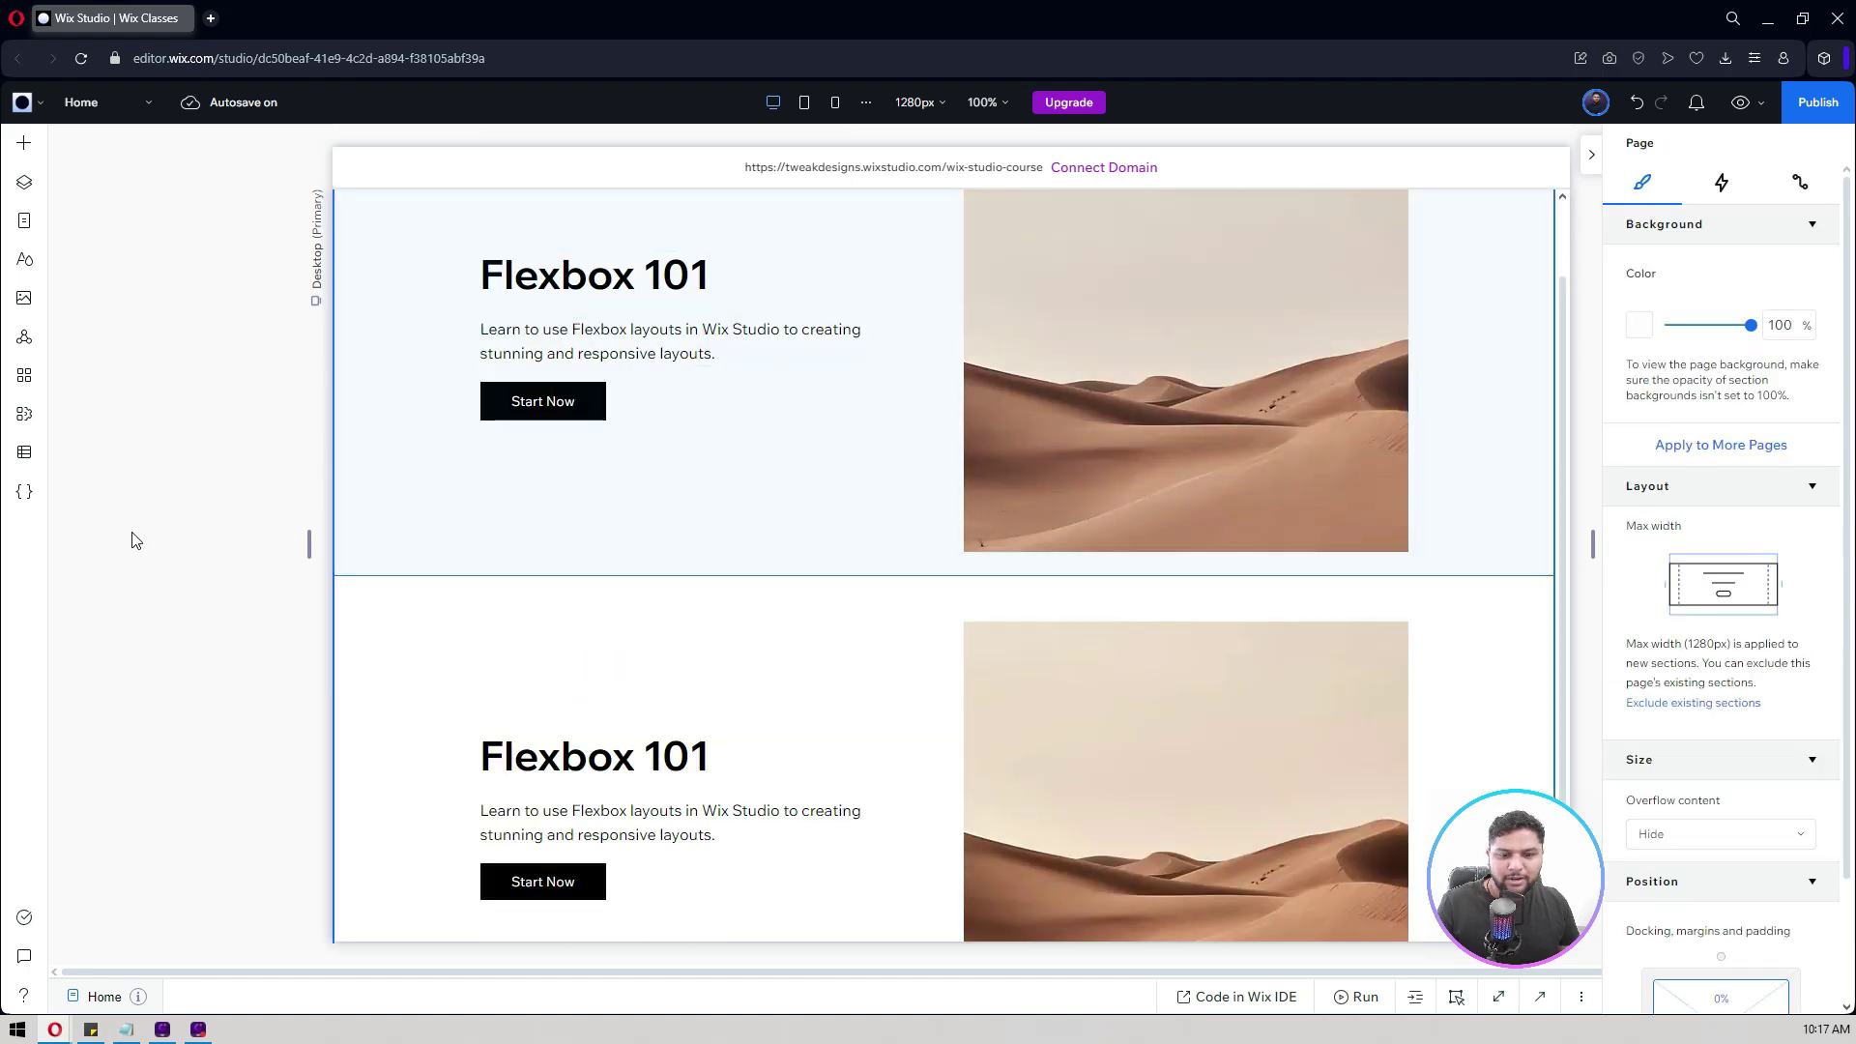
pyautogui.scroll(-1, 135, 539)
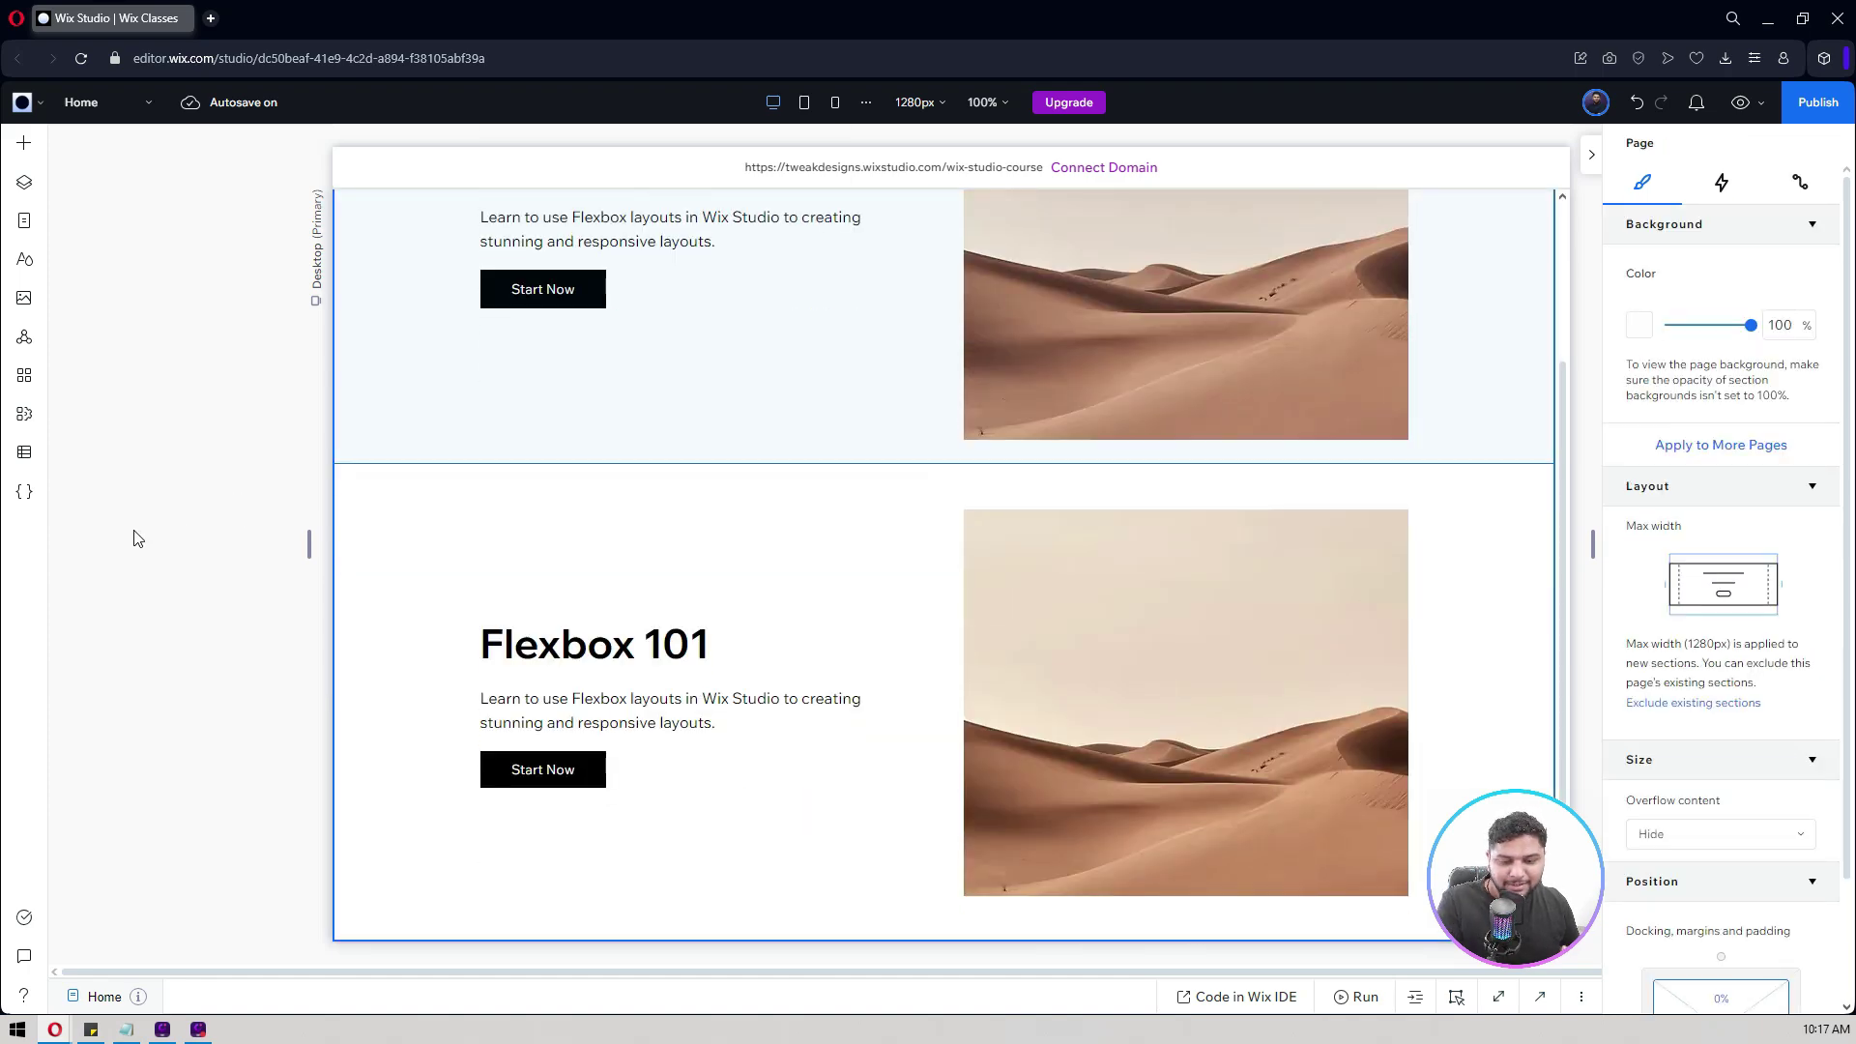
# Step: Check the grid container at the tablet breakpoint, and set its layout to 1x2 at the mobile breakpoint
pyautogui.click(908, 580)
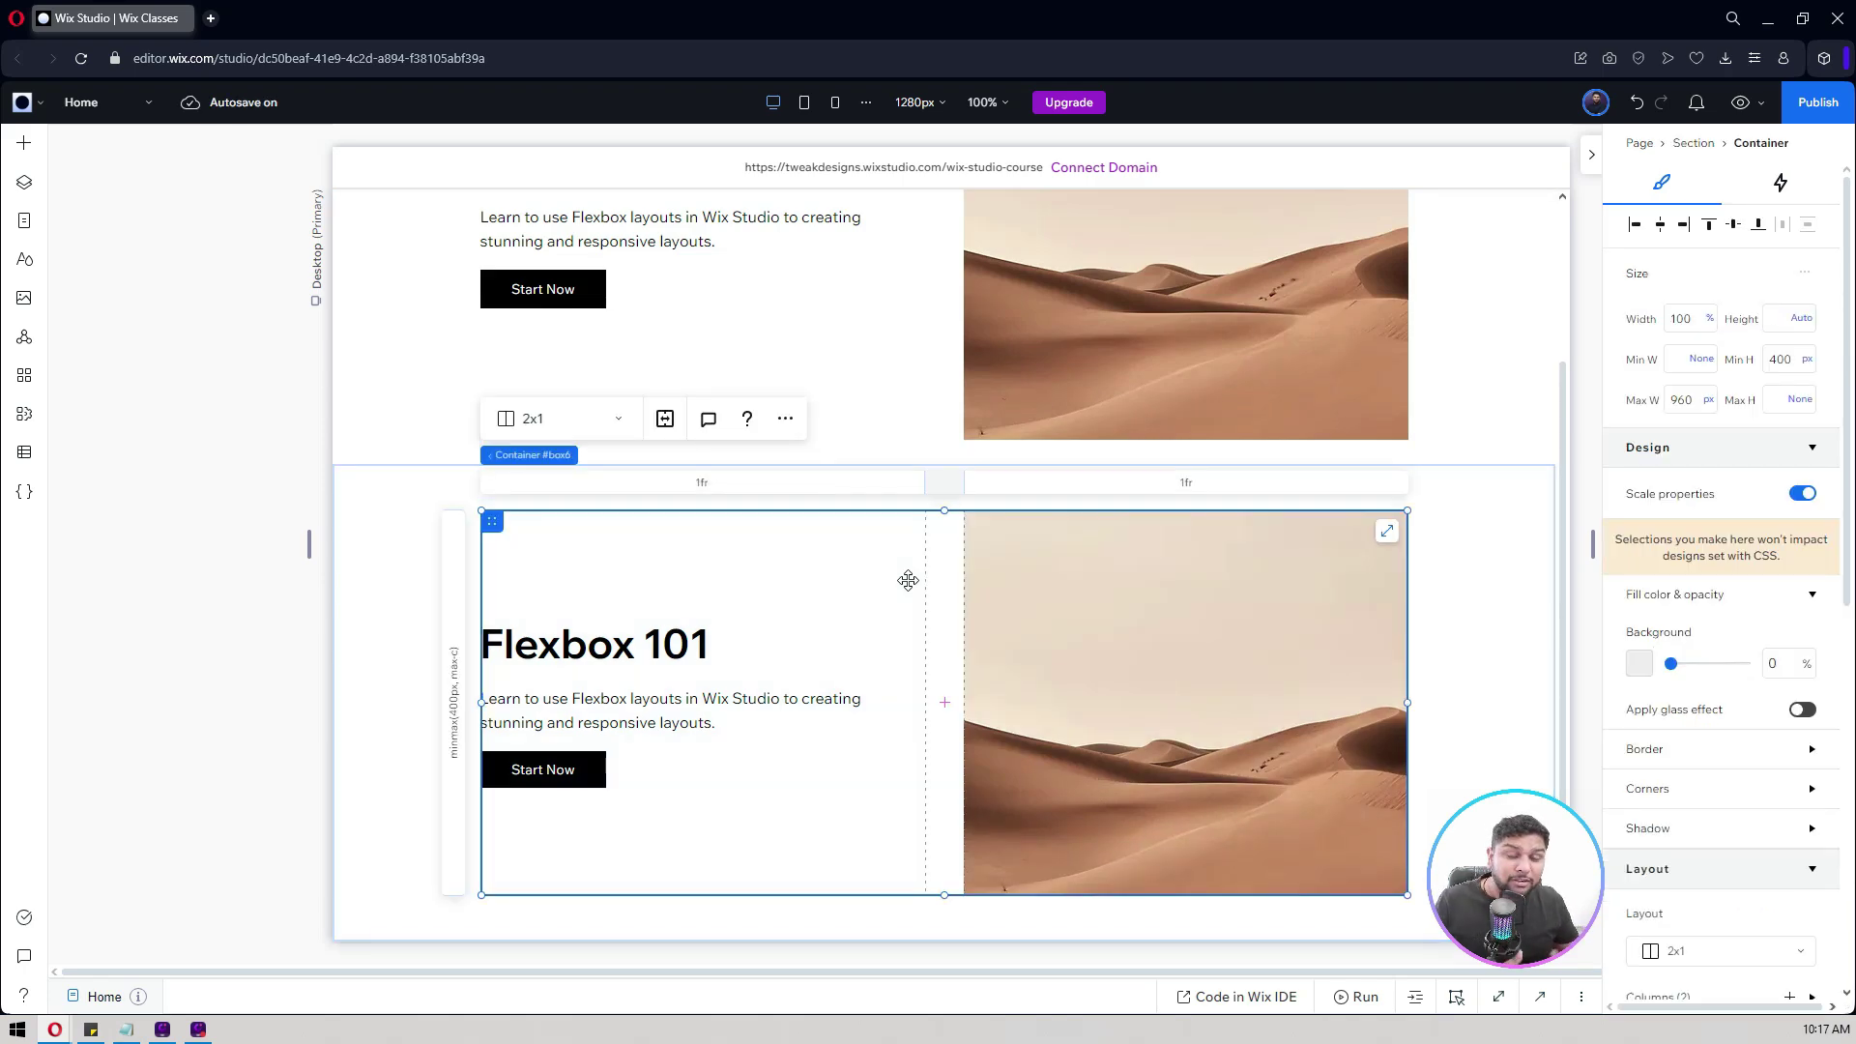
pyautogui.scroll(2, 908, 580)
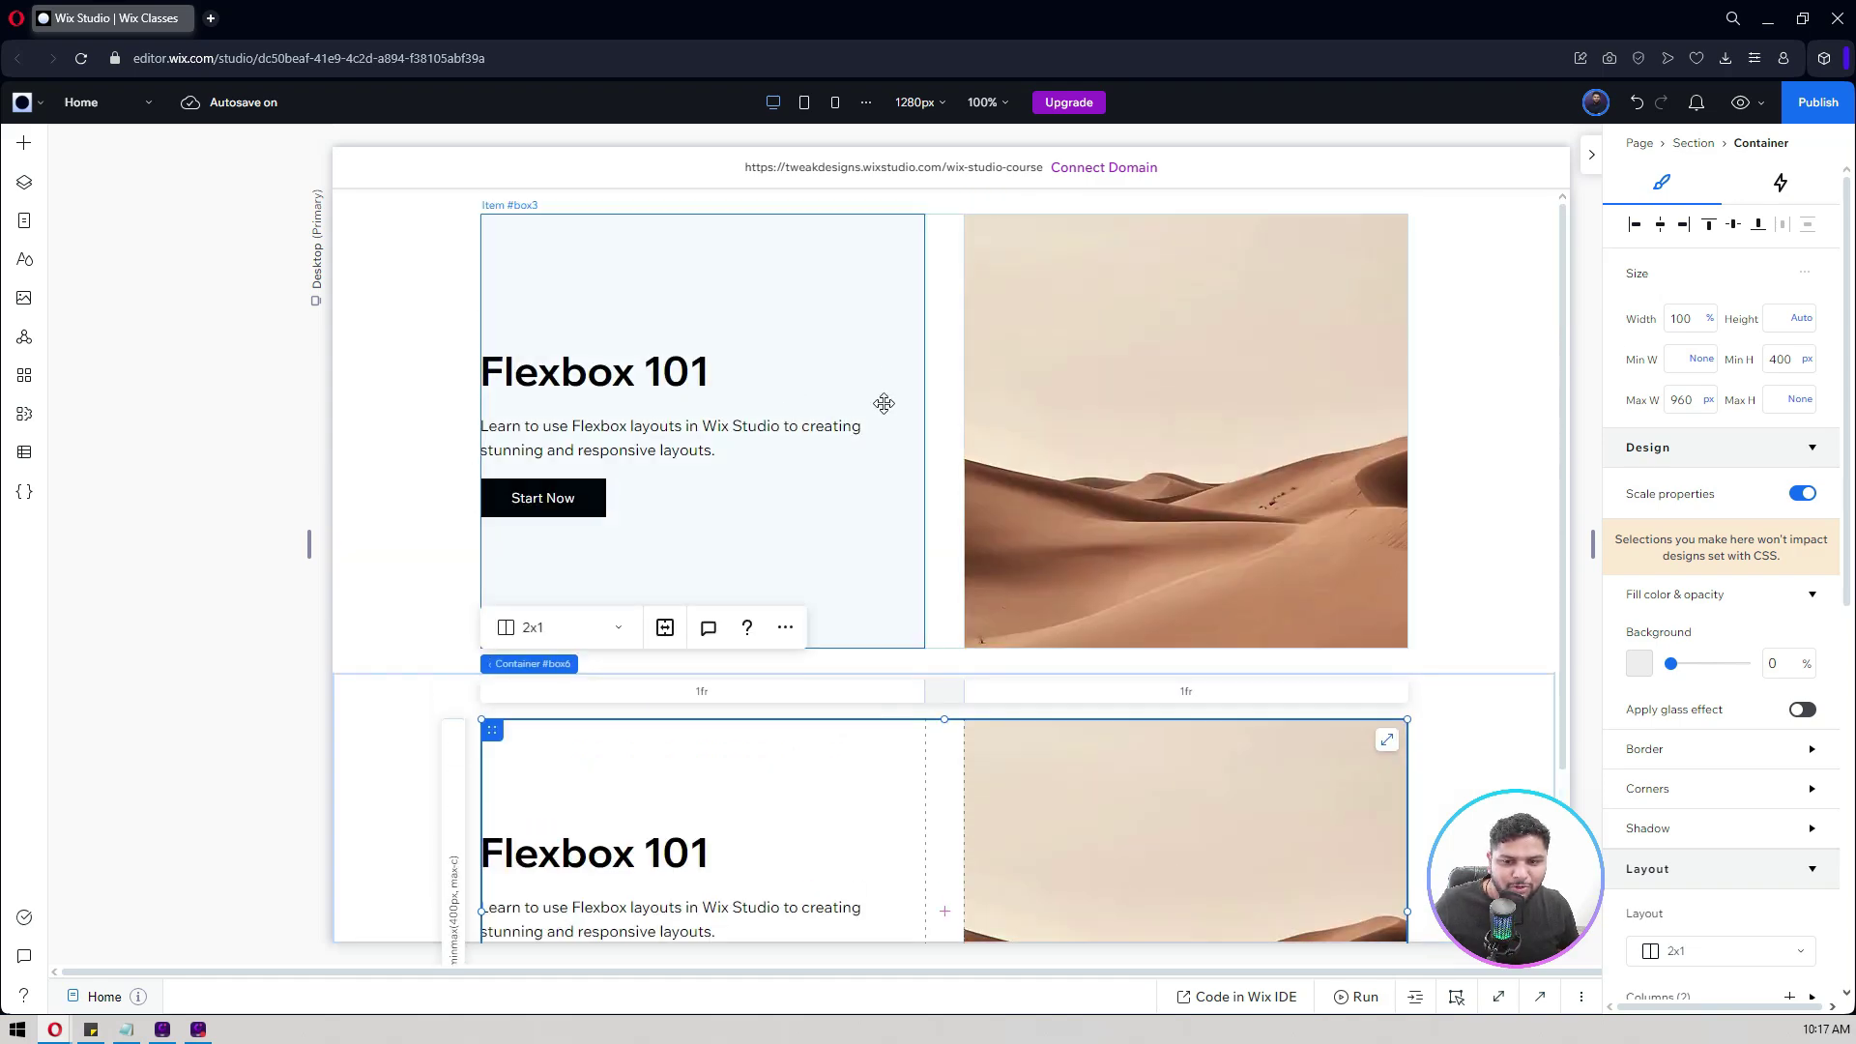
pyautogui.scroll(-2, 916, 618)
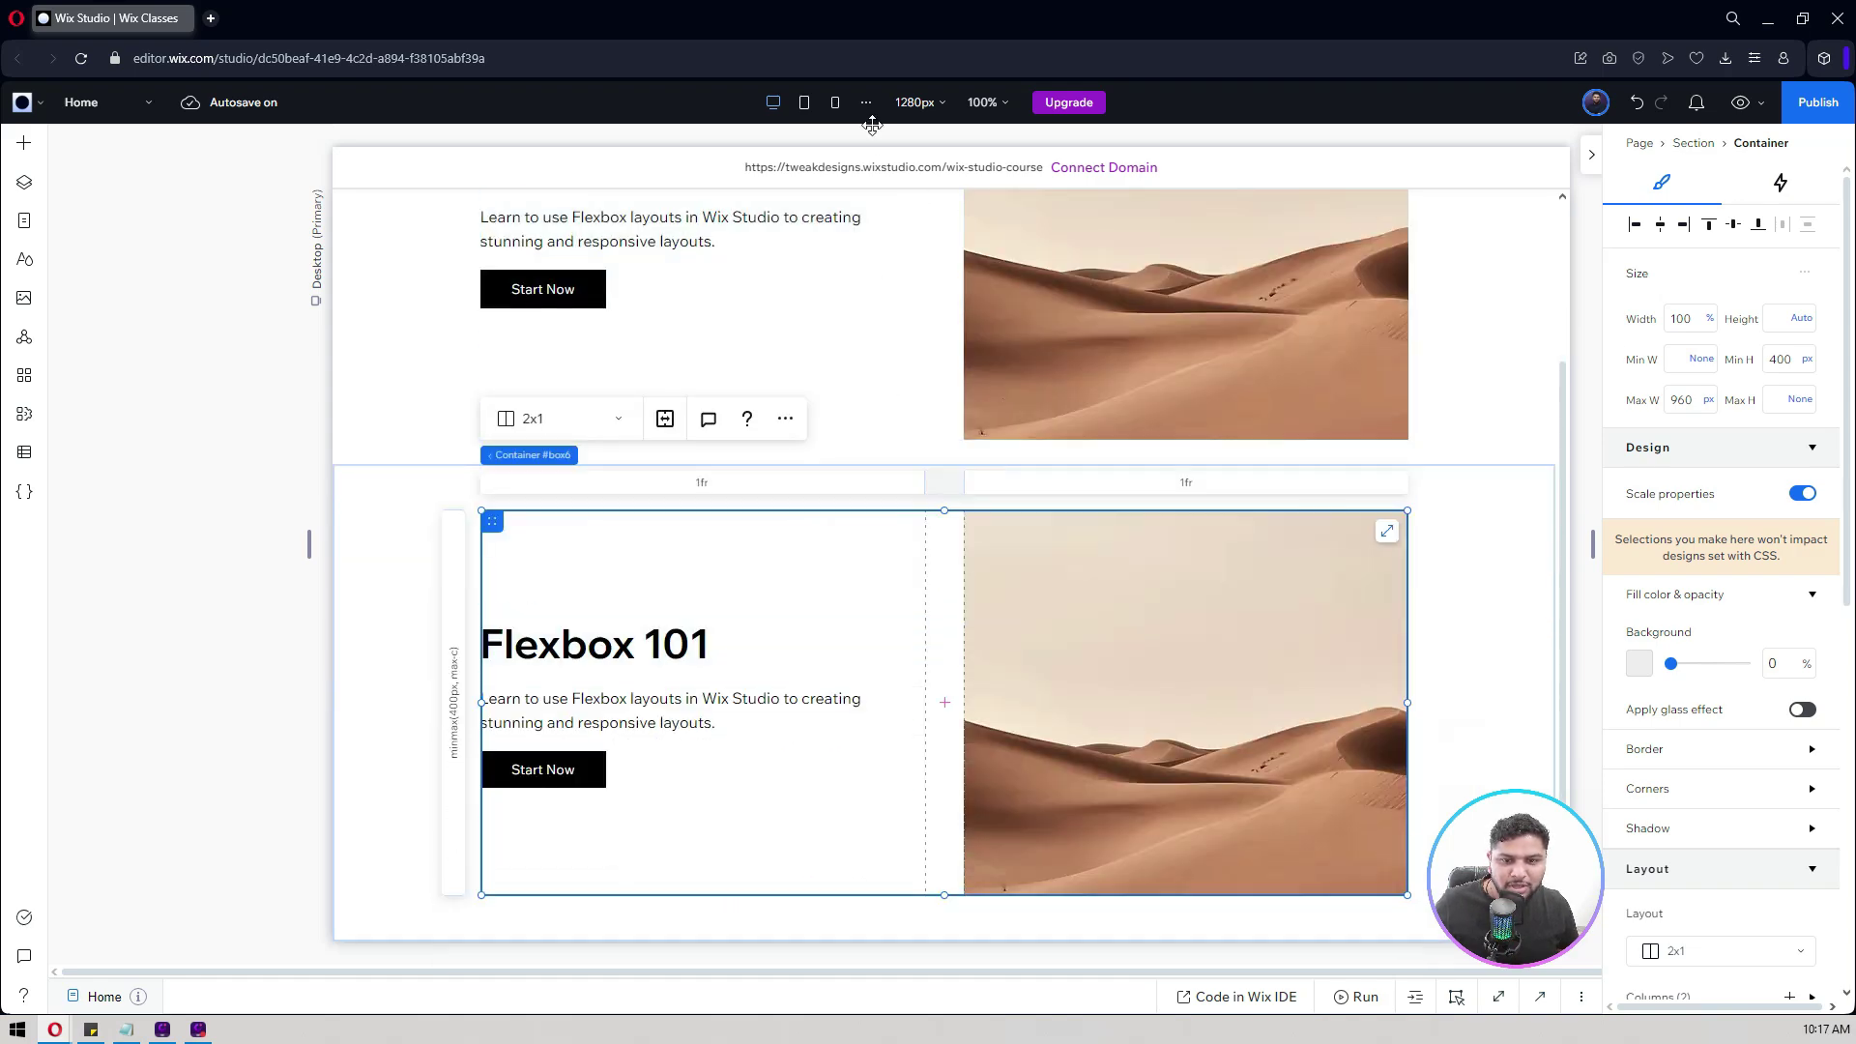
pyautogui.click(807, 104)
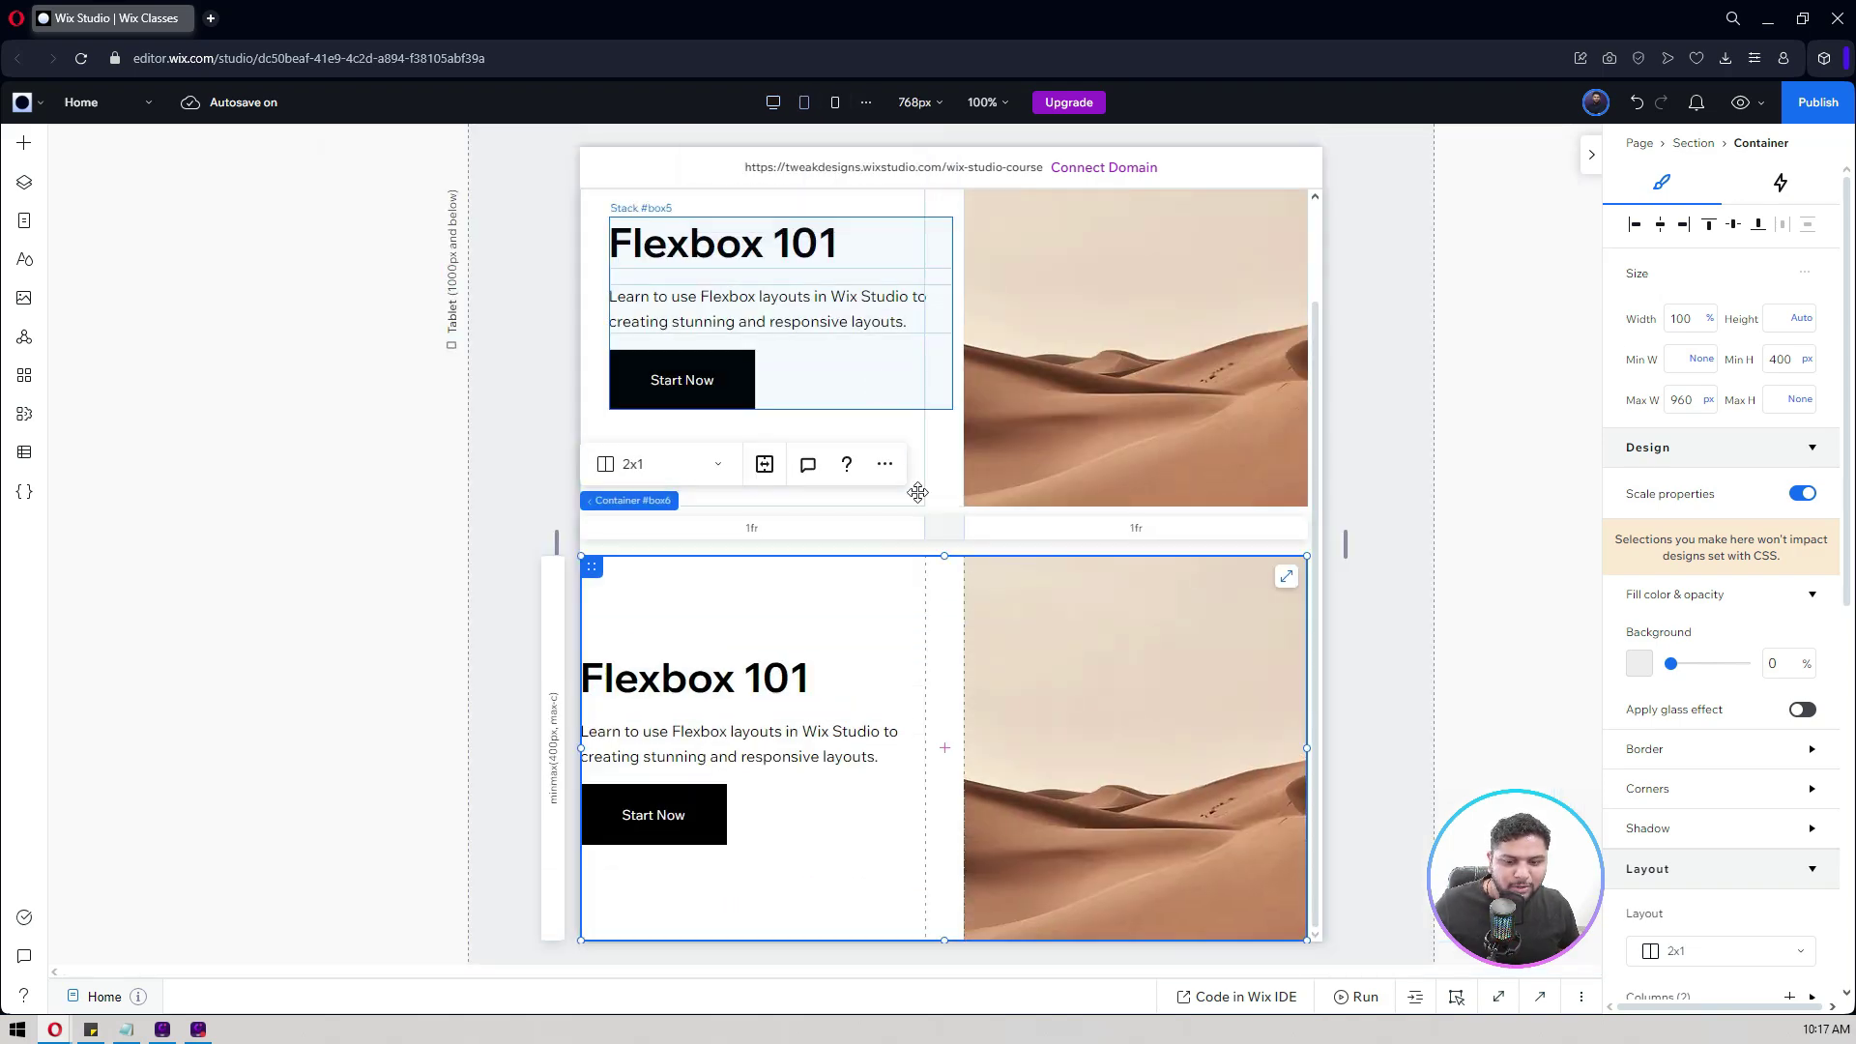
pyautogui.click(837, 105)
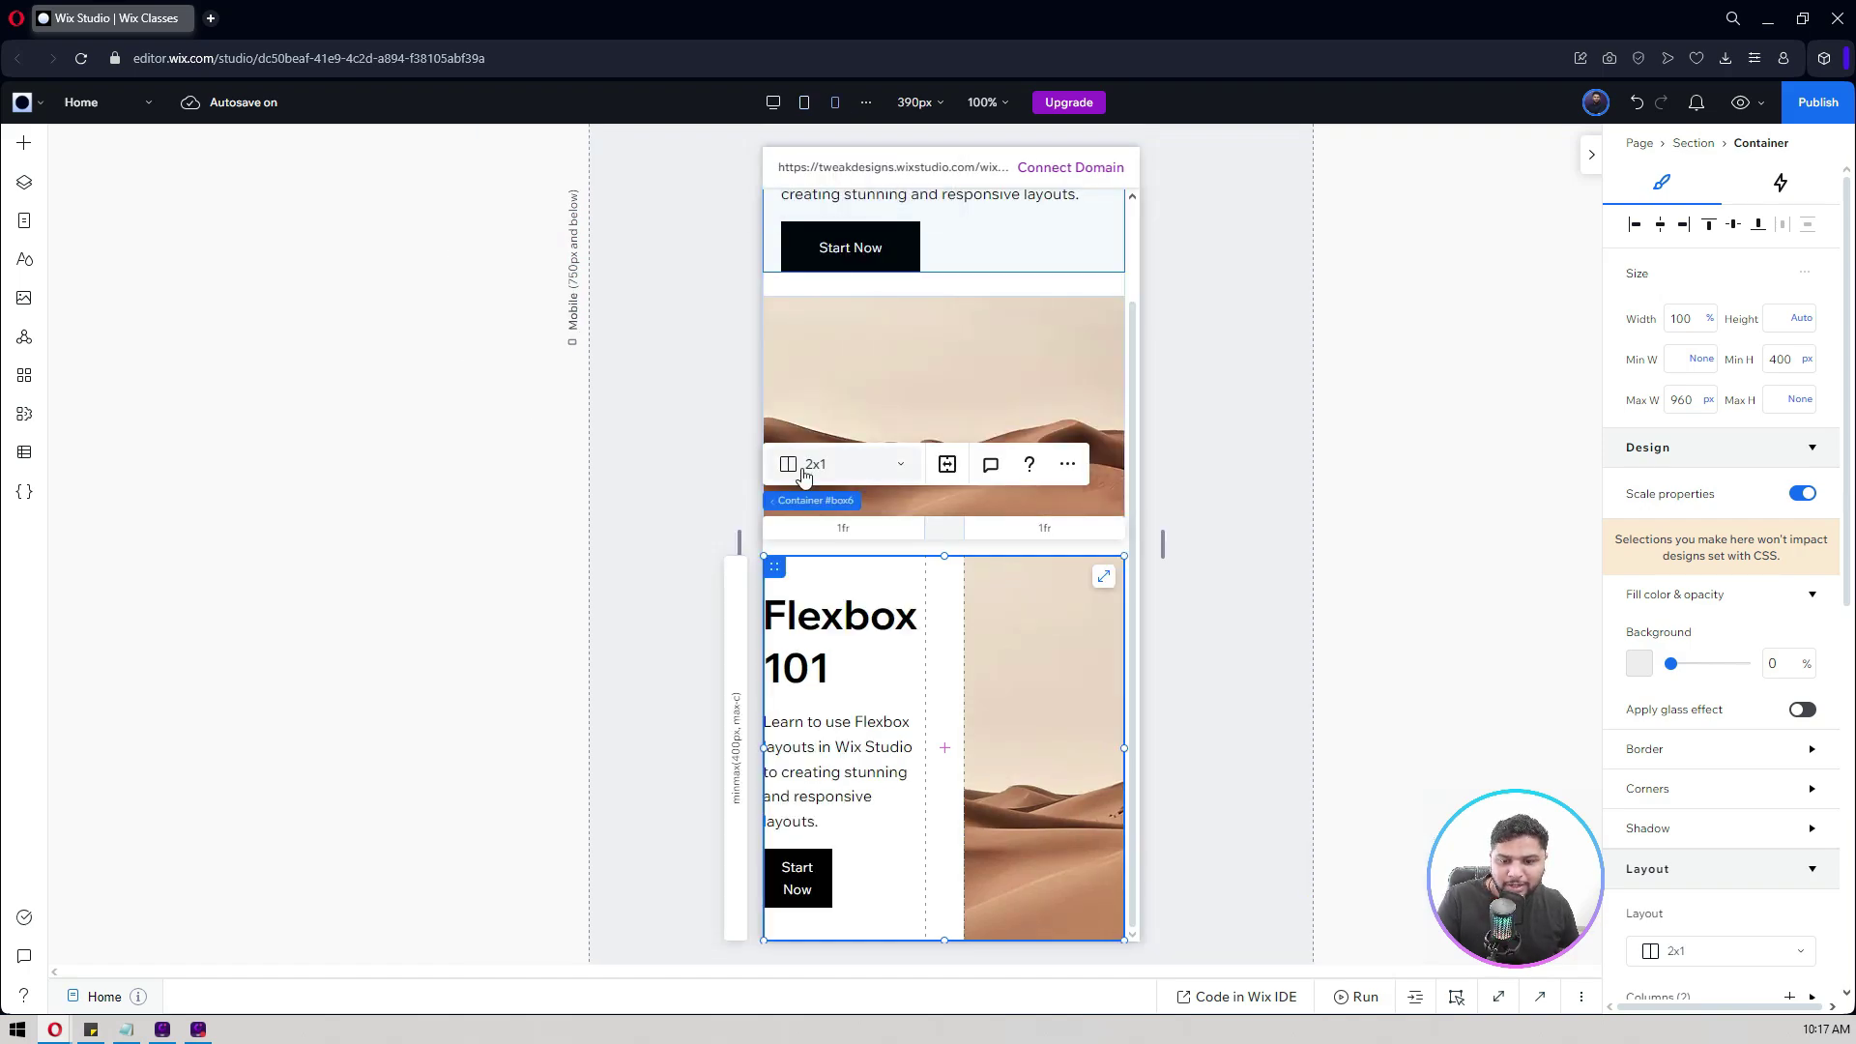
pyautogui.scroll(-8, 1740, 599)
pyautogui.scroll(1, 1707, 348)
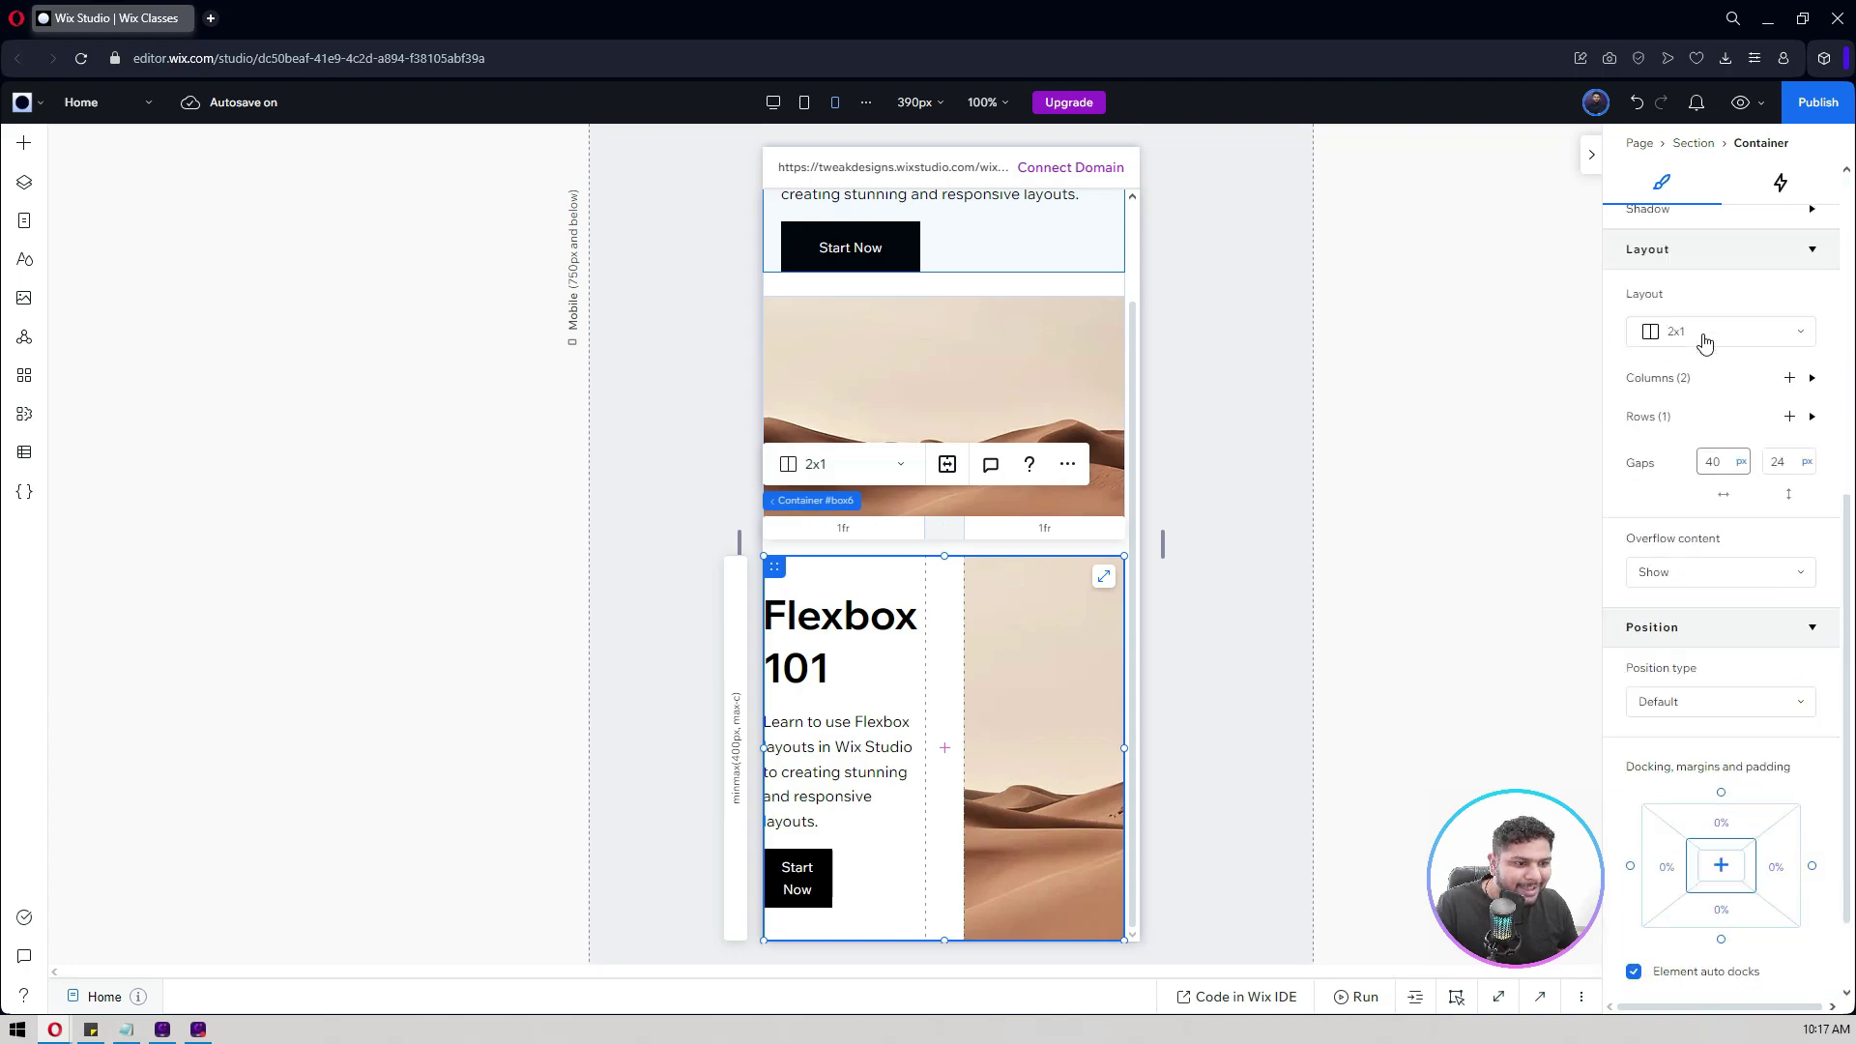
pyautogui.scroll(1, 1705, 341)
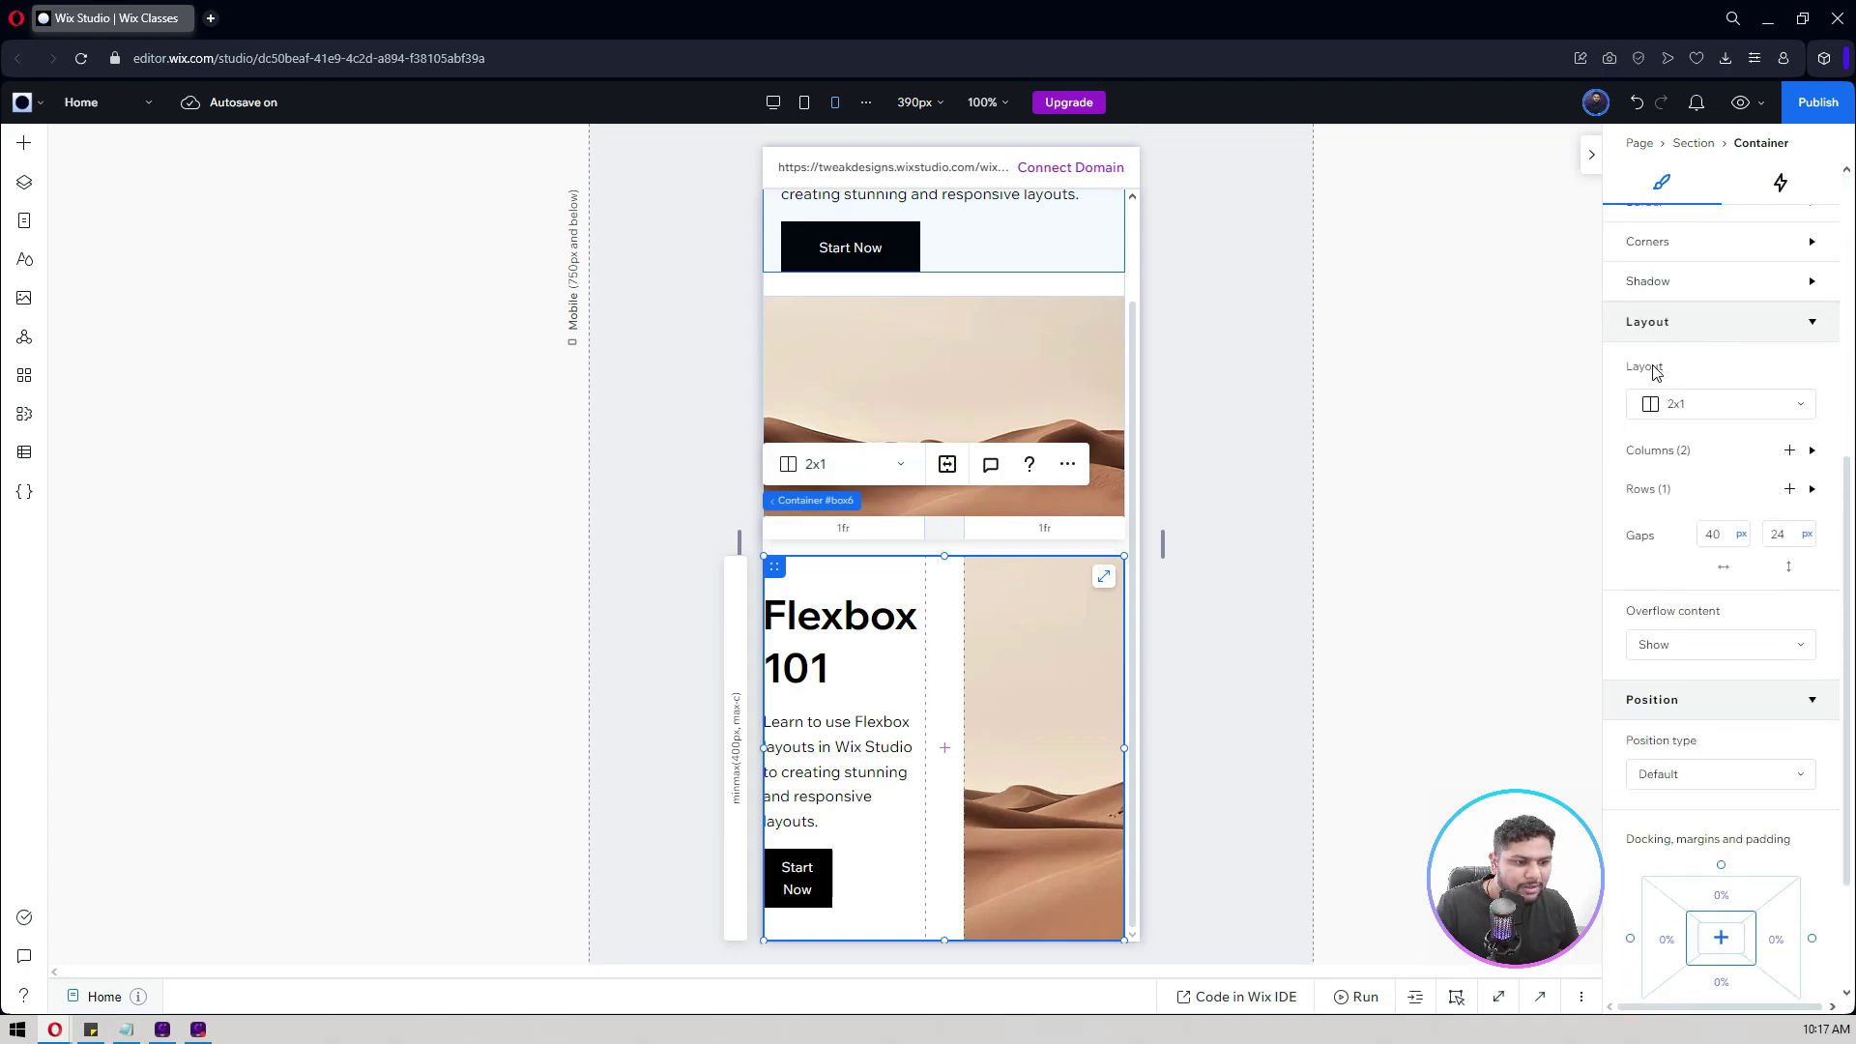
pyautogui.click(1680, 404)
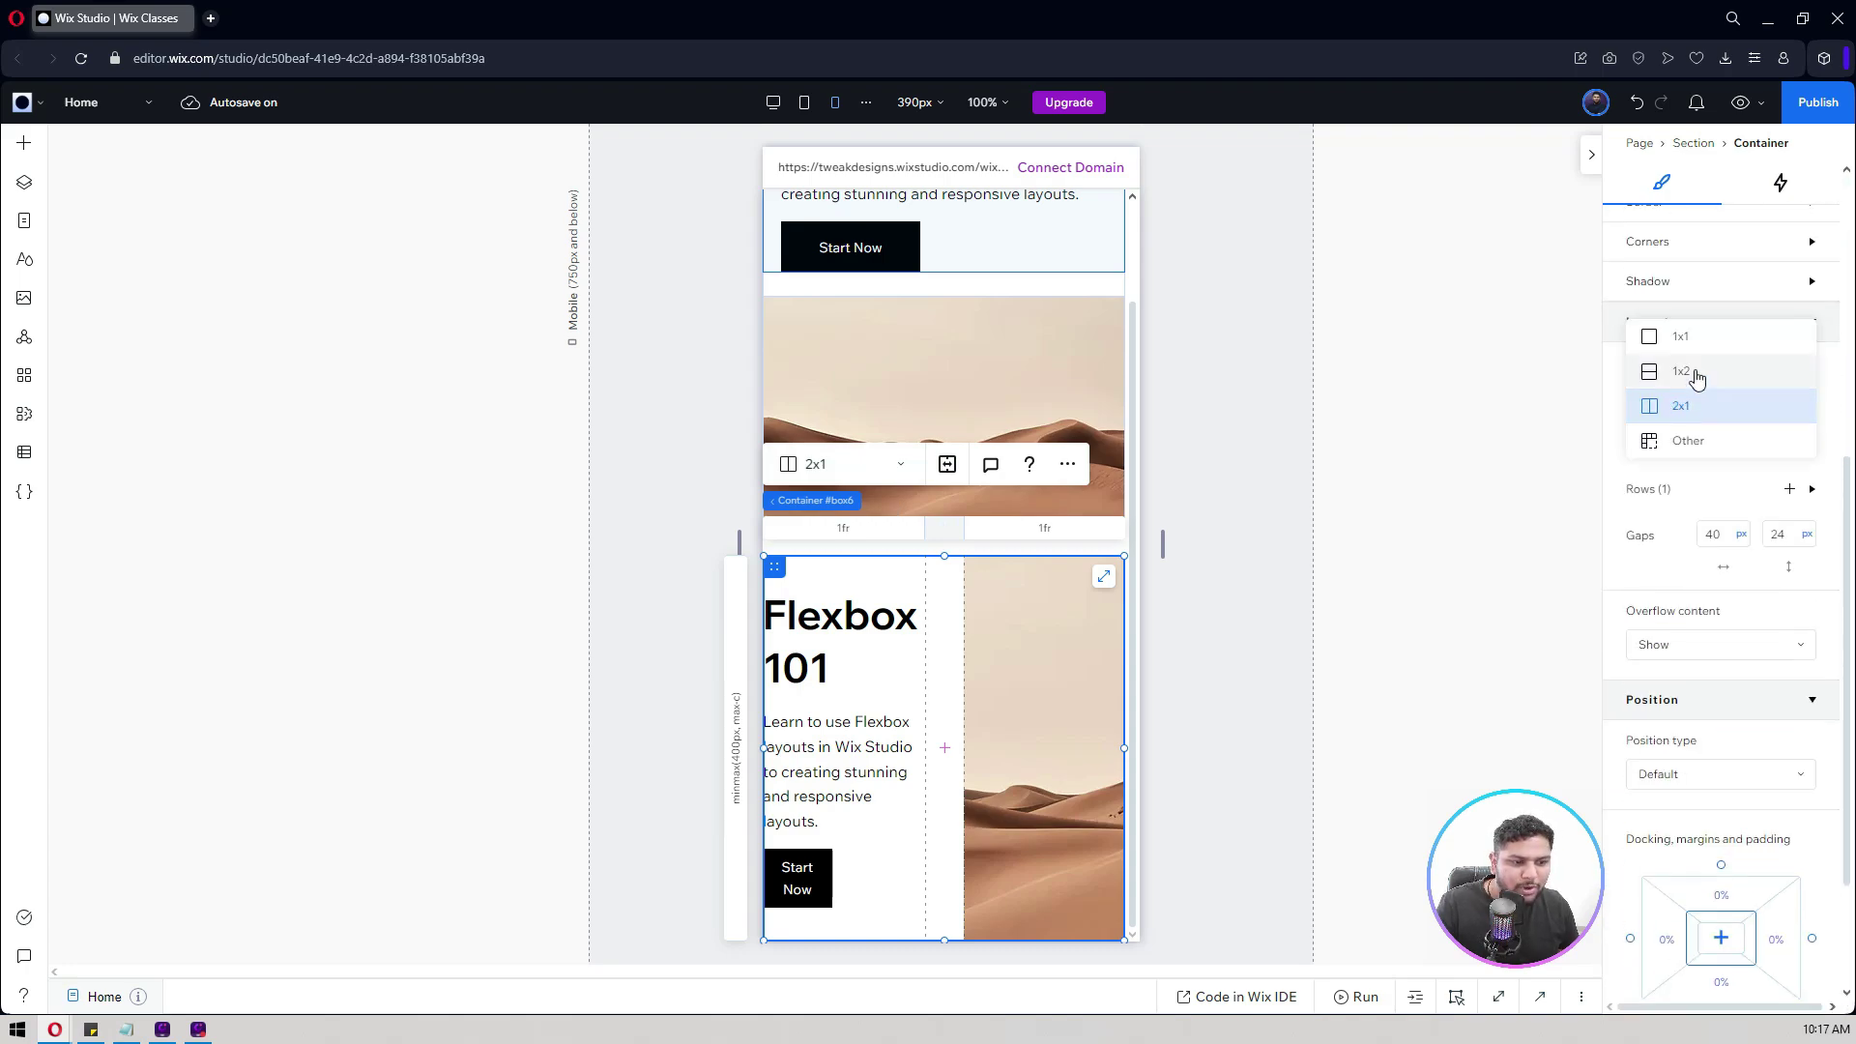
pyautogui.click(1682, 372)
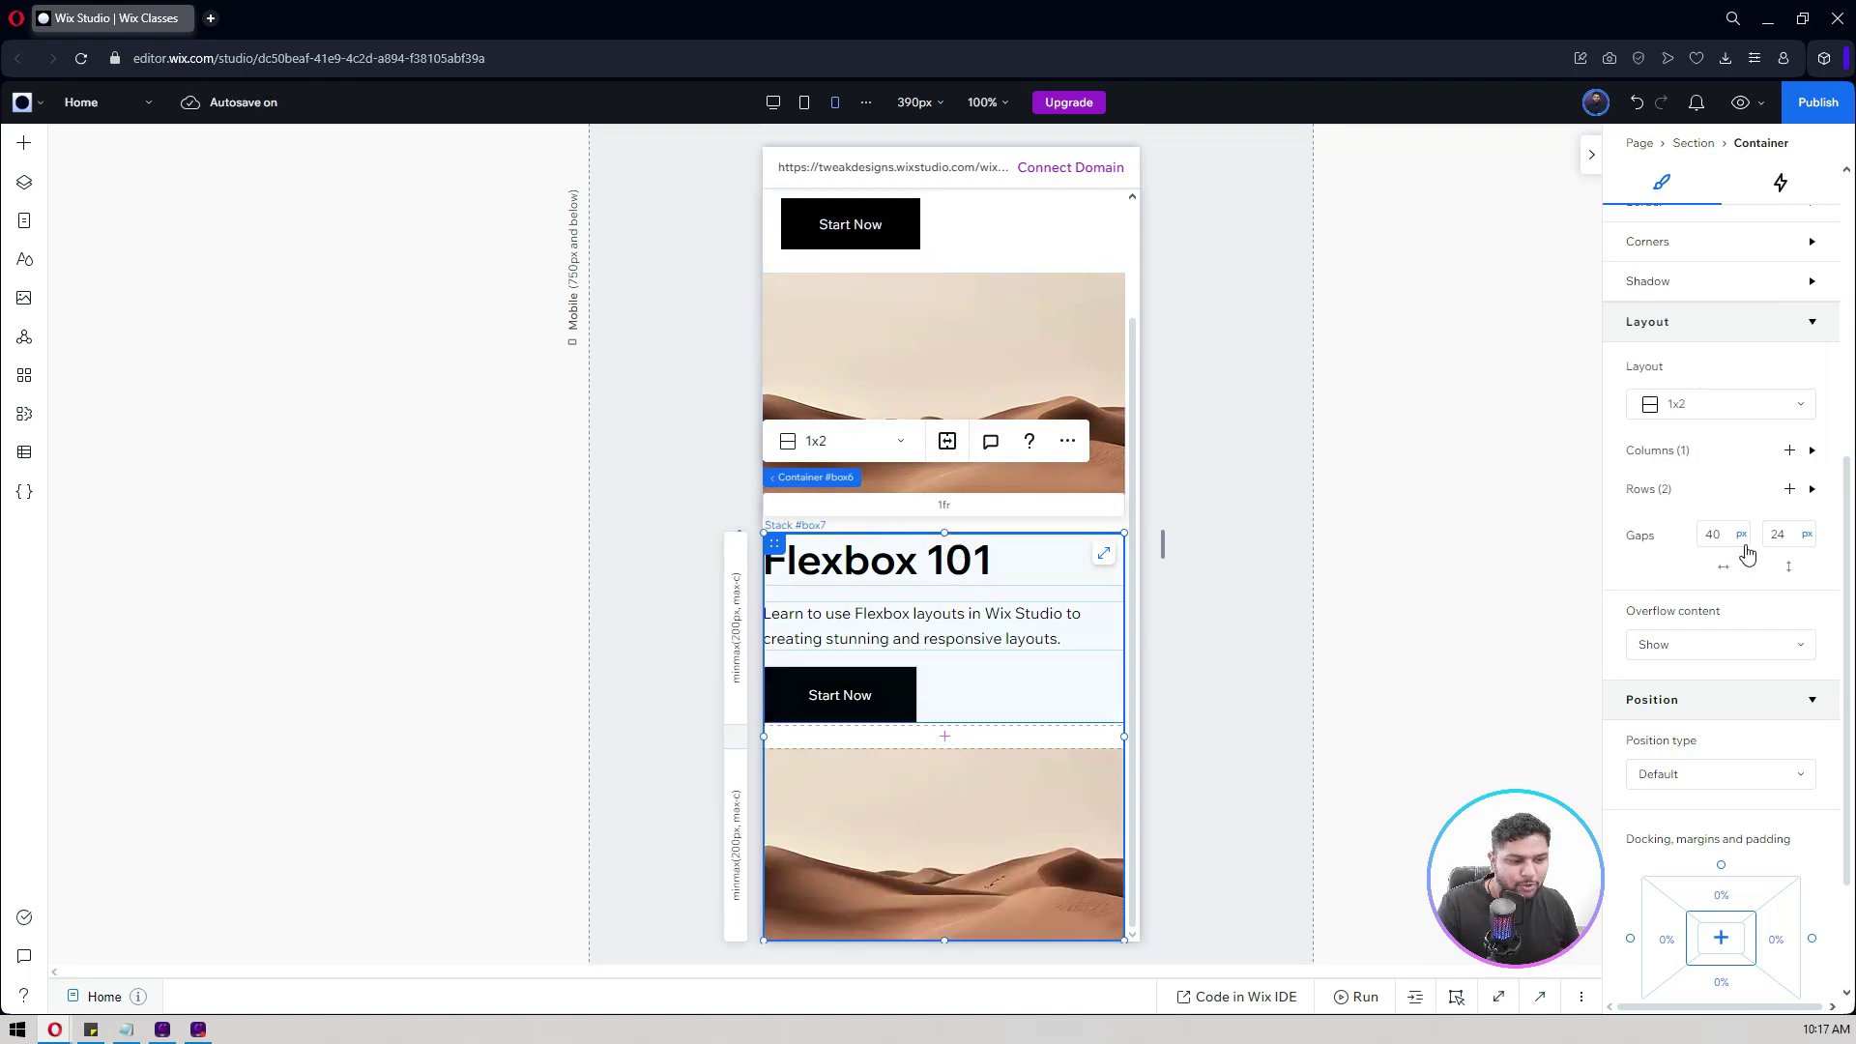
pyautogui.click(1778, 539)
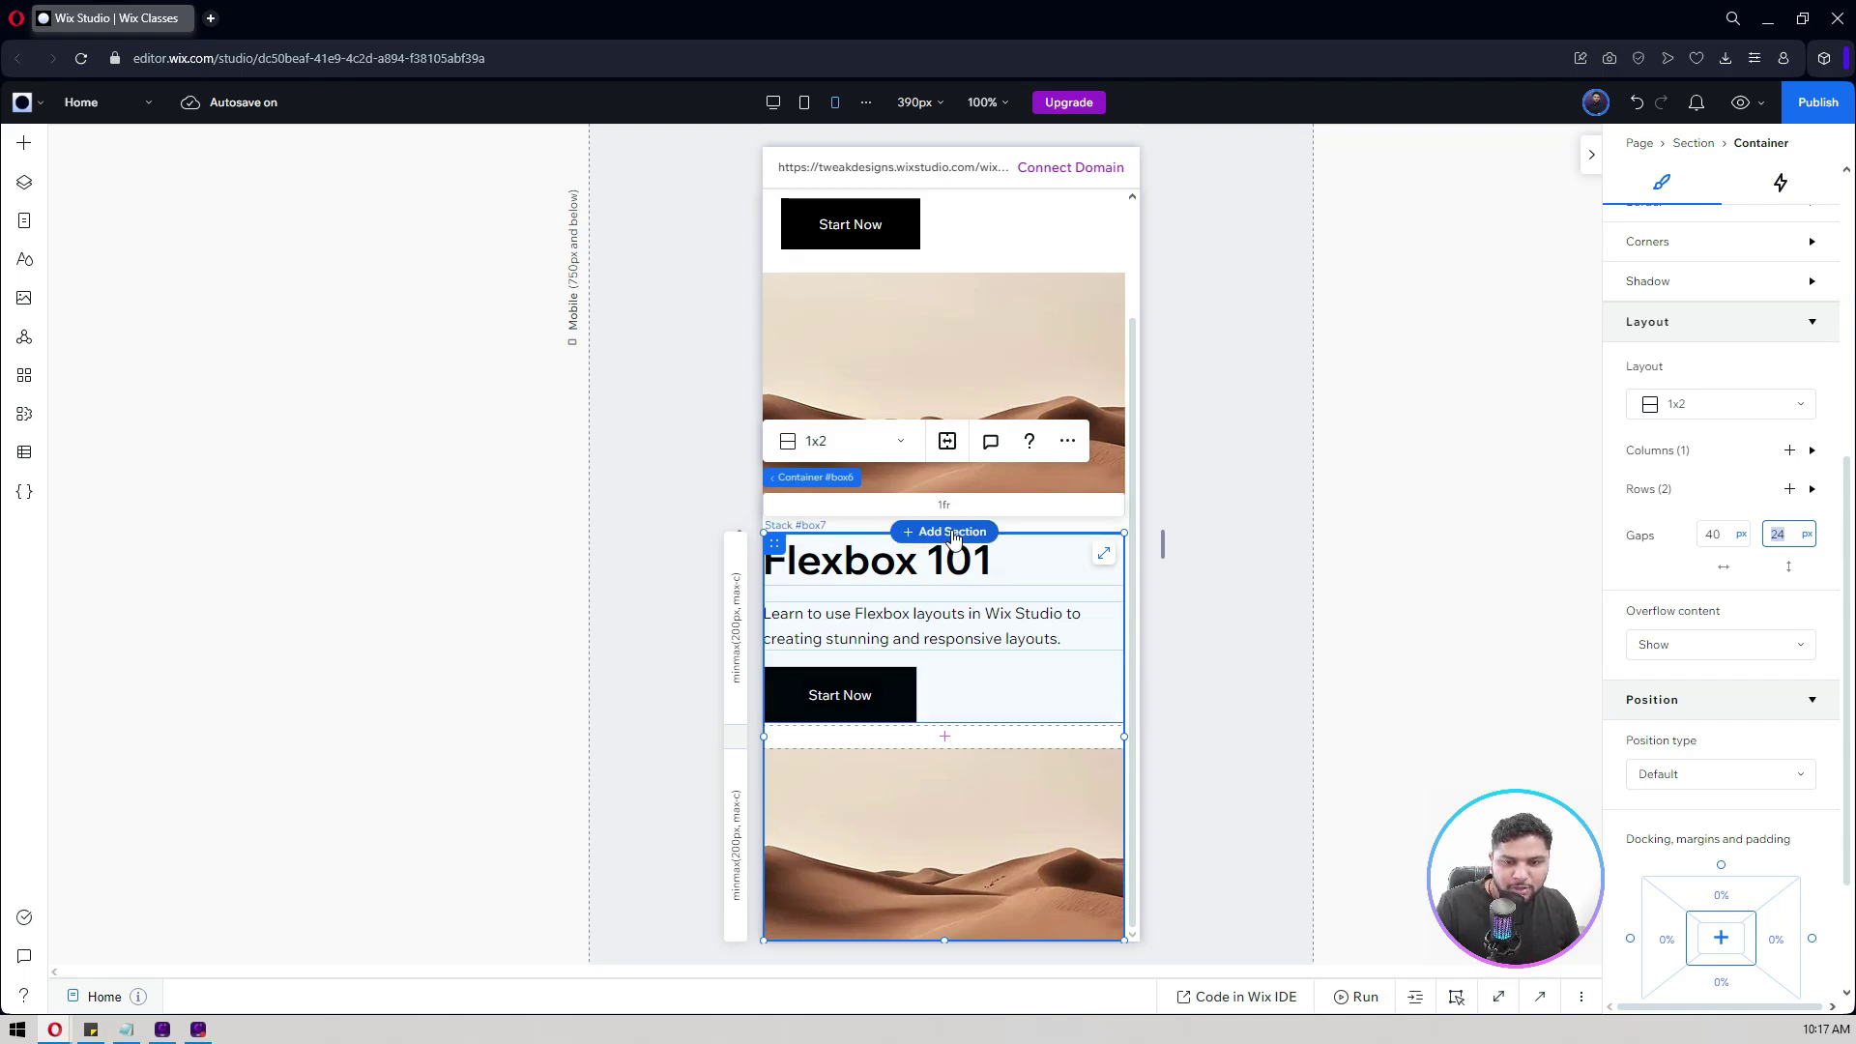
pyautogui.scroll(2, 966, 339)
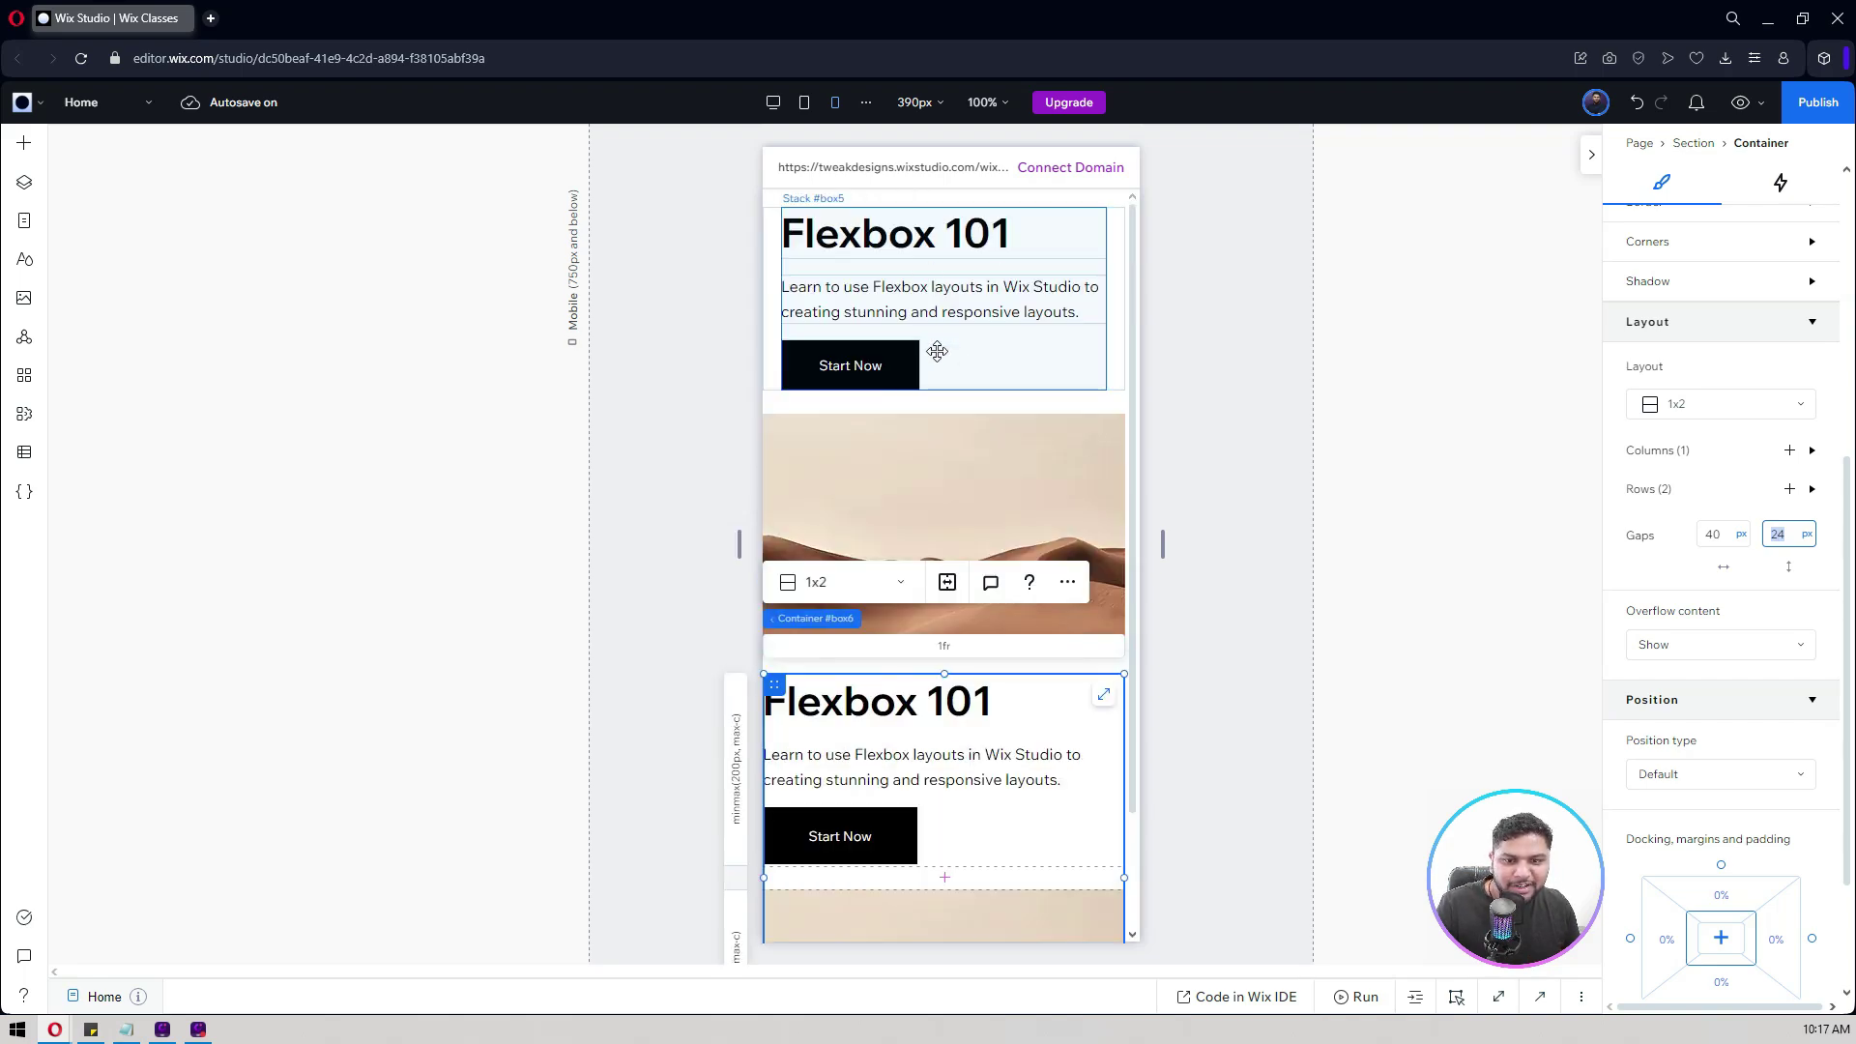
pyautogui.scroll(-2, 1047, 468)
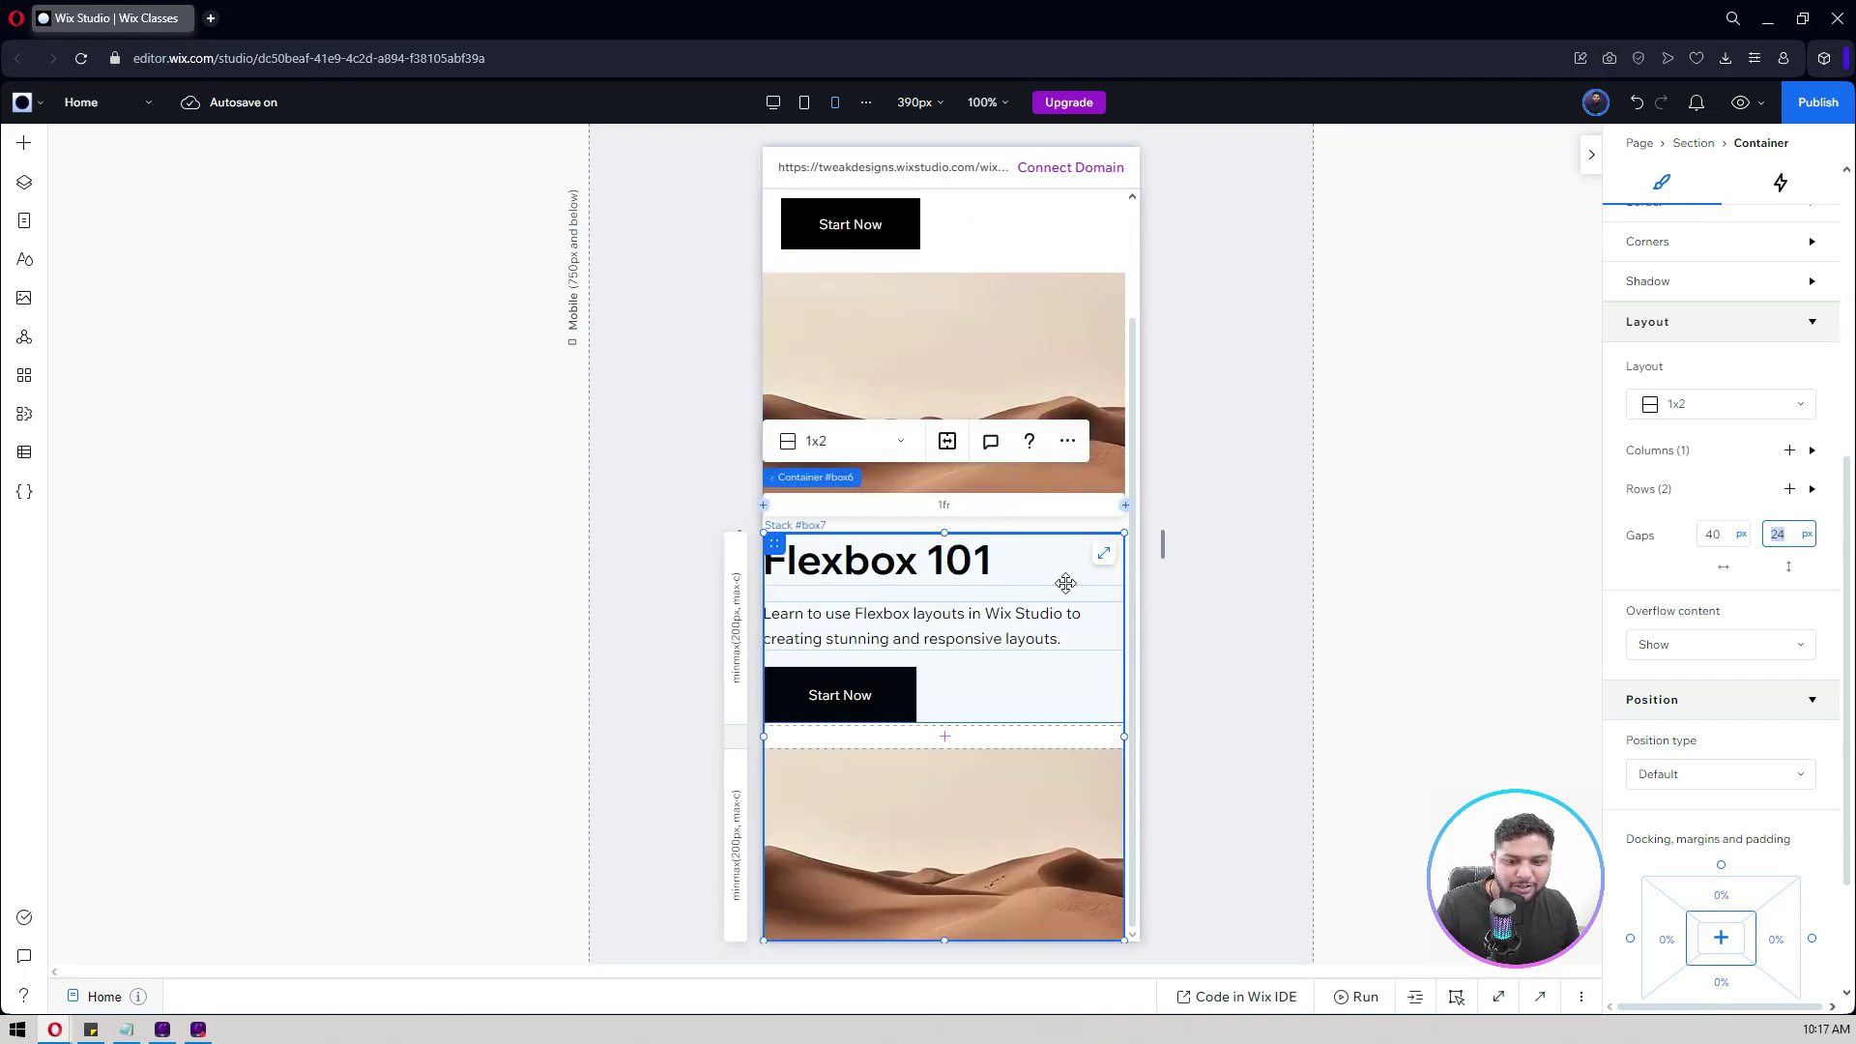
# Step: Set the grid container's text stack to 90% width on mobile and center it horizontally in its cell
pyautogui.click(1040, 693)
pyautogui.scroll(3, 1682, 353)
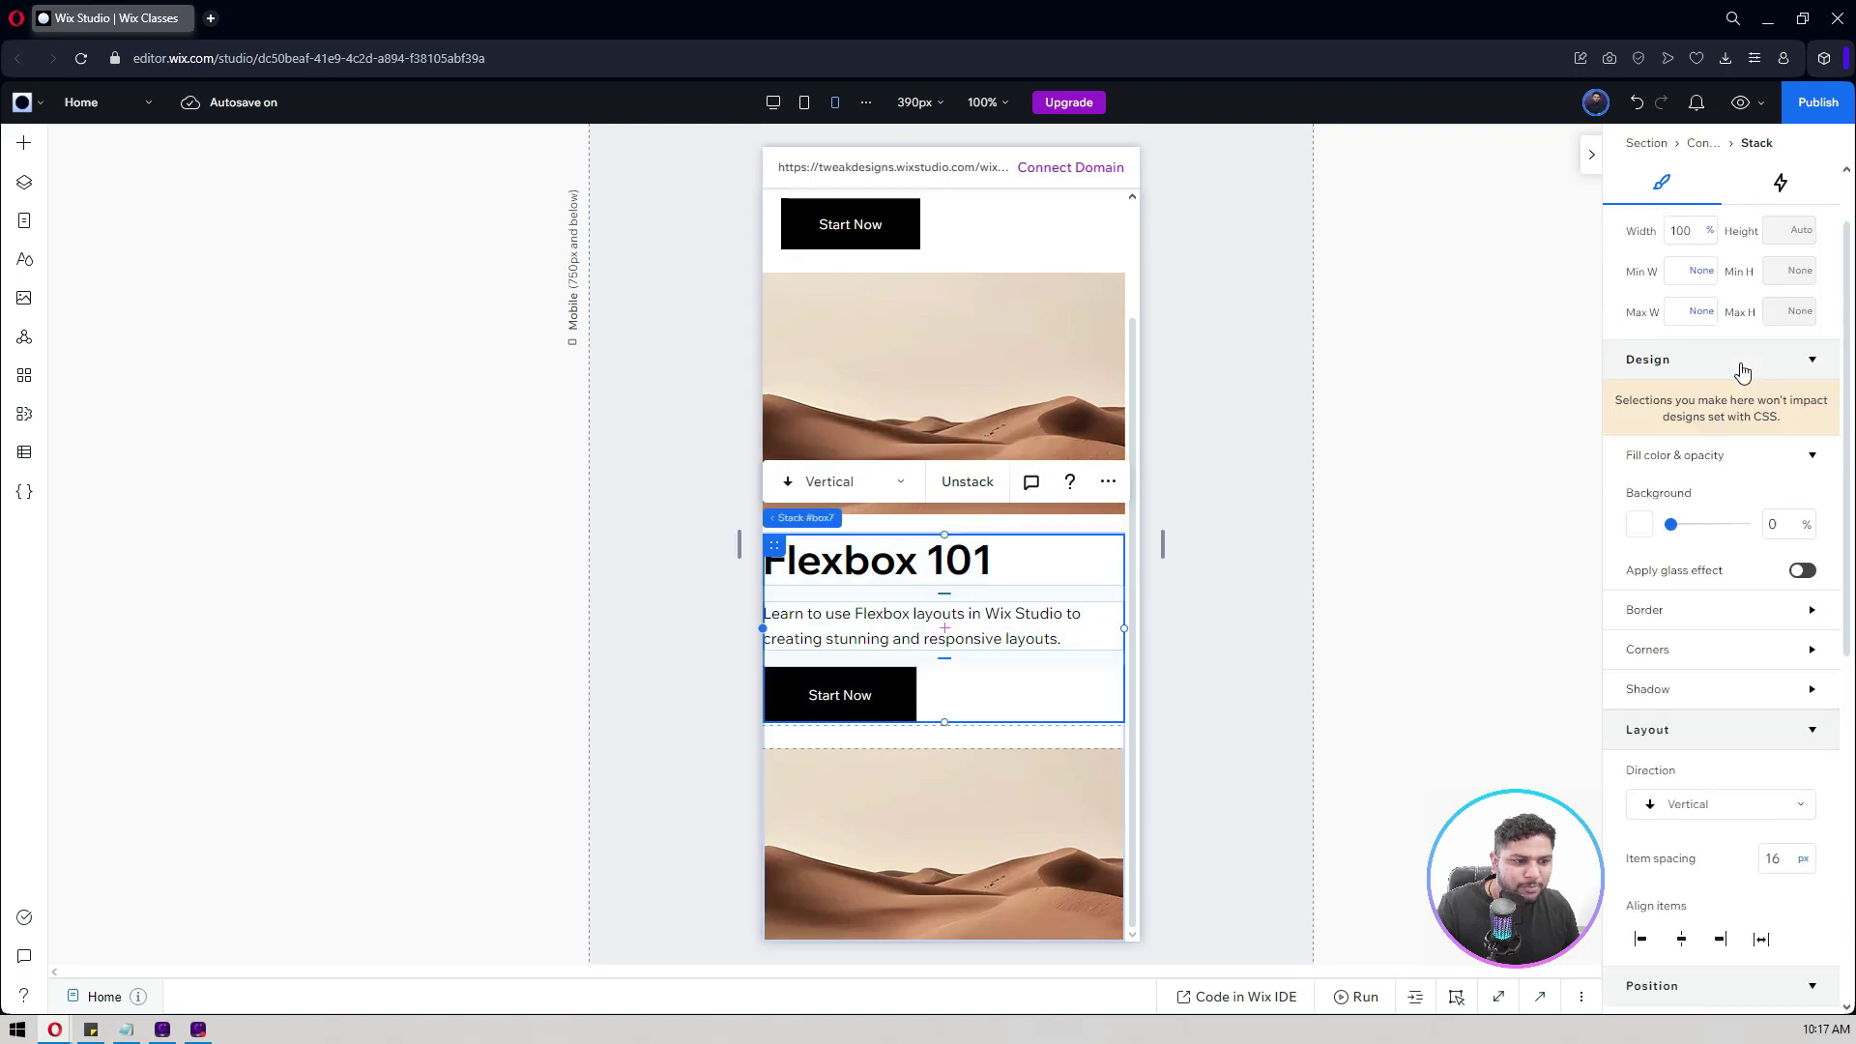
pyautogui.click(1687, 324)
pyautogui.write('90')
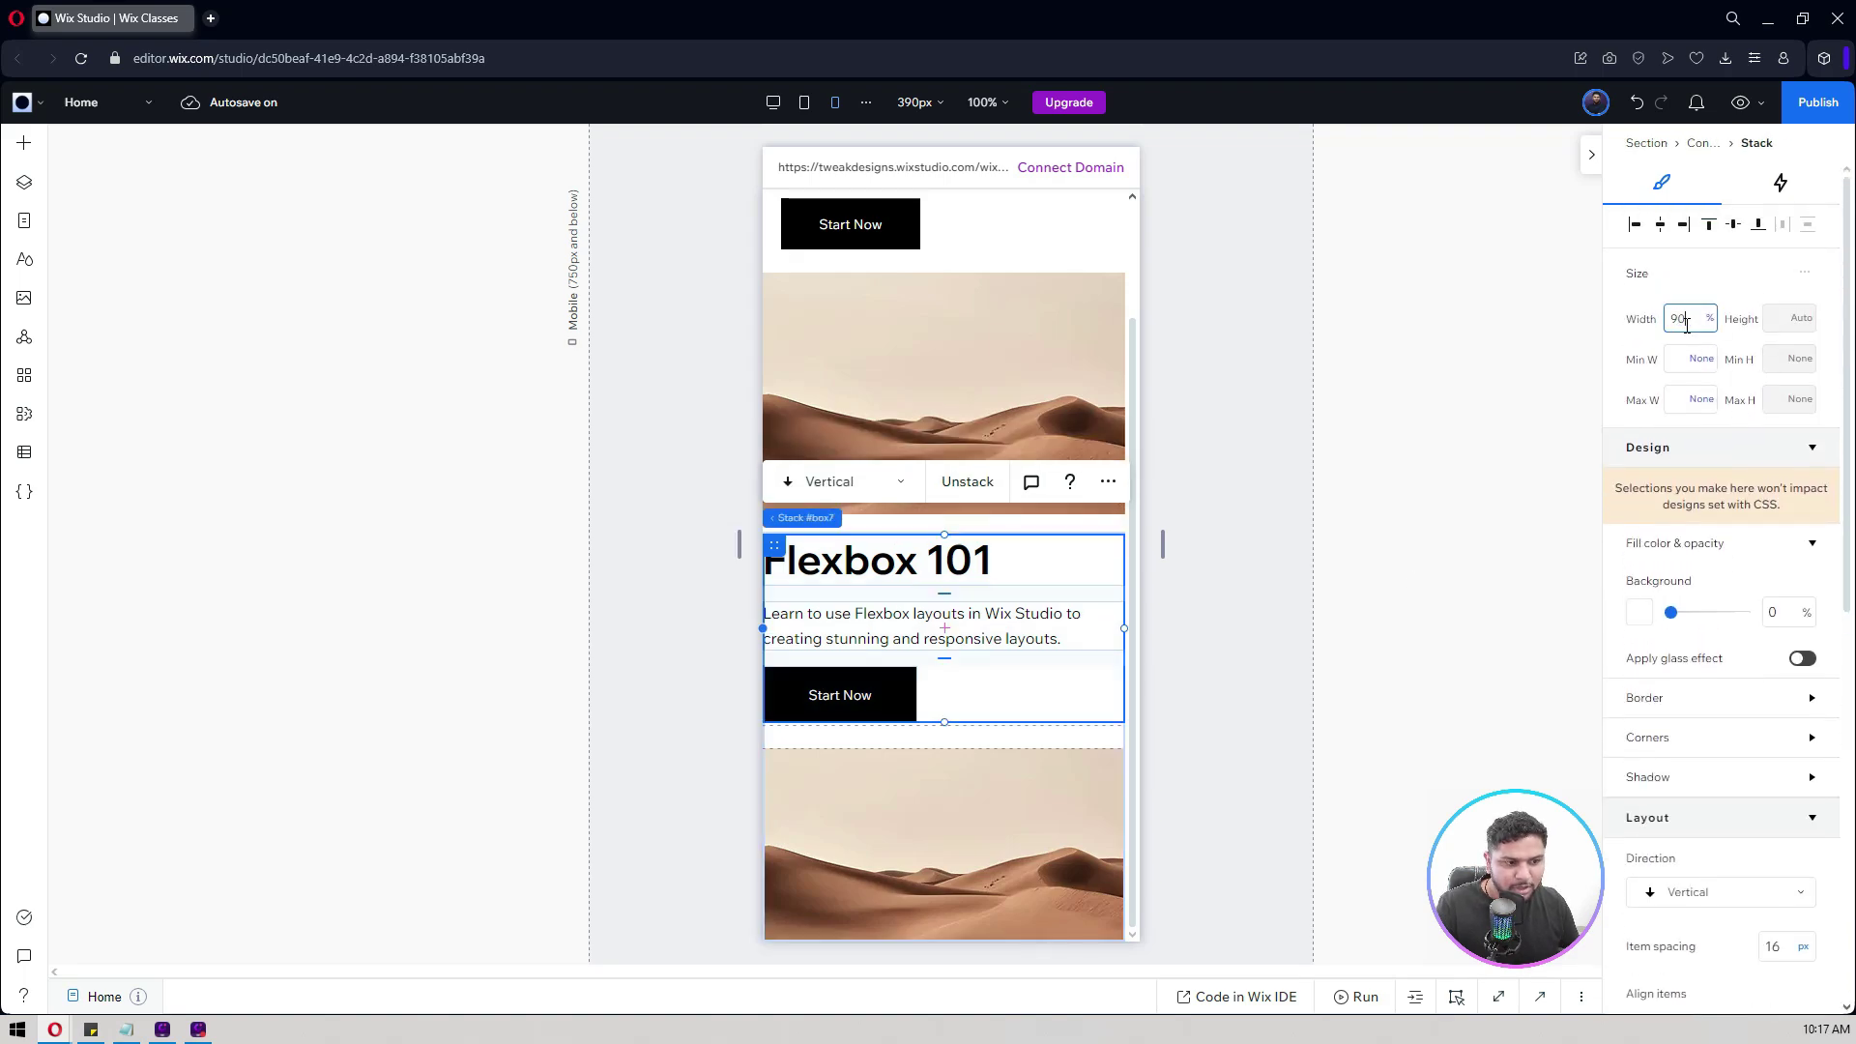
pyautogui.press('Return')
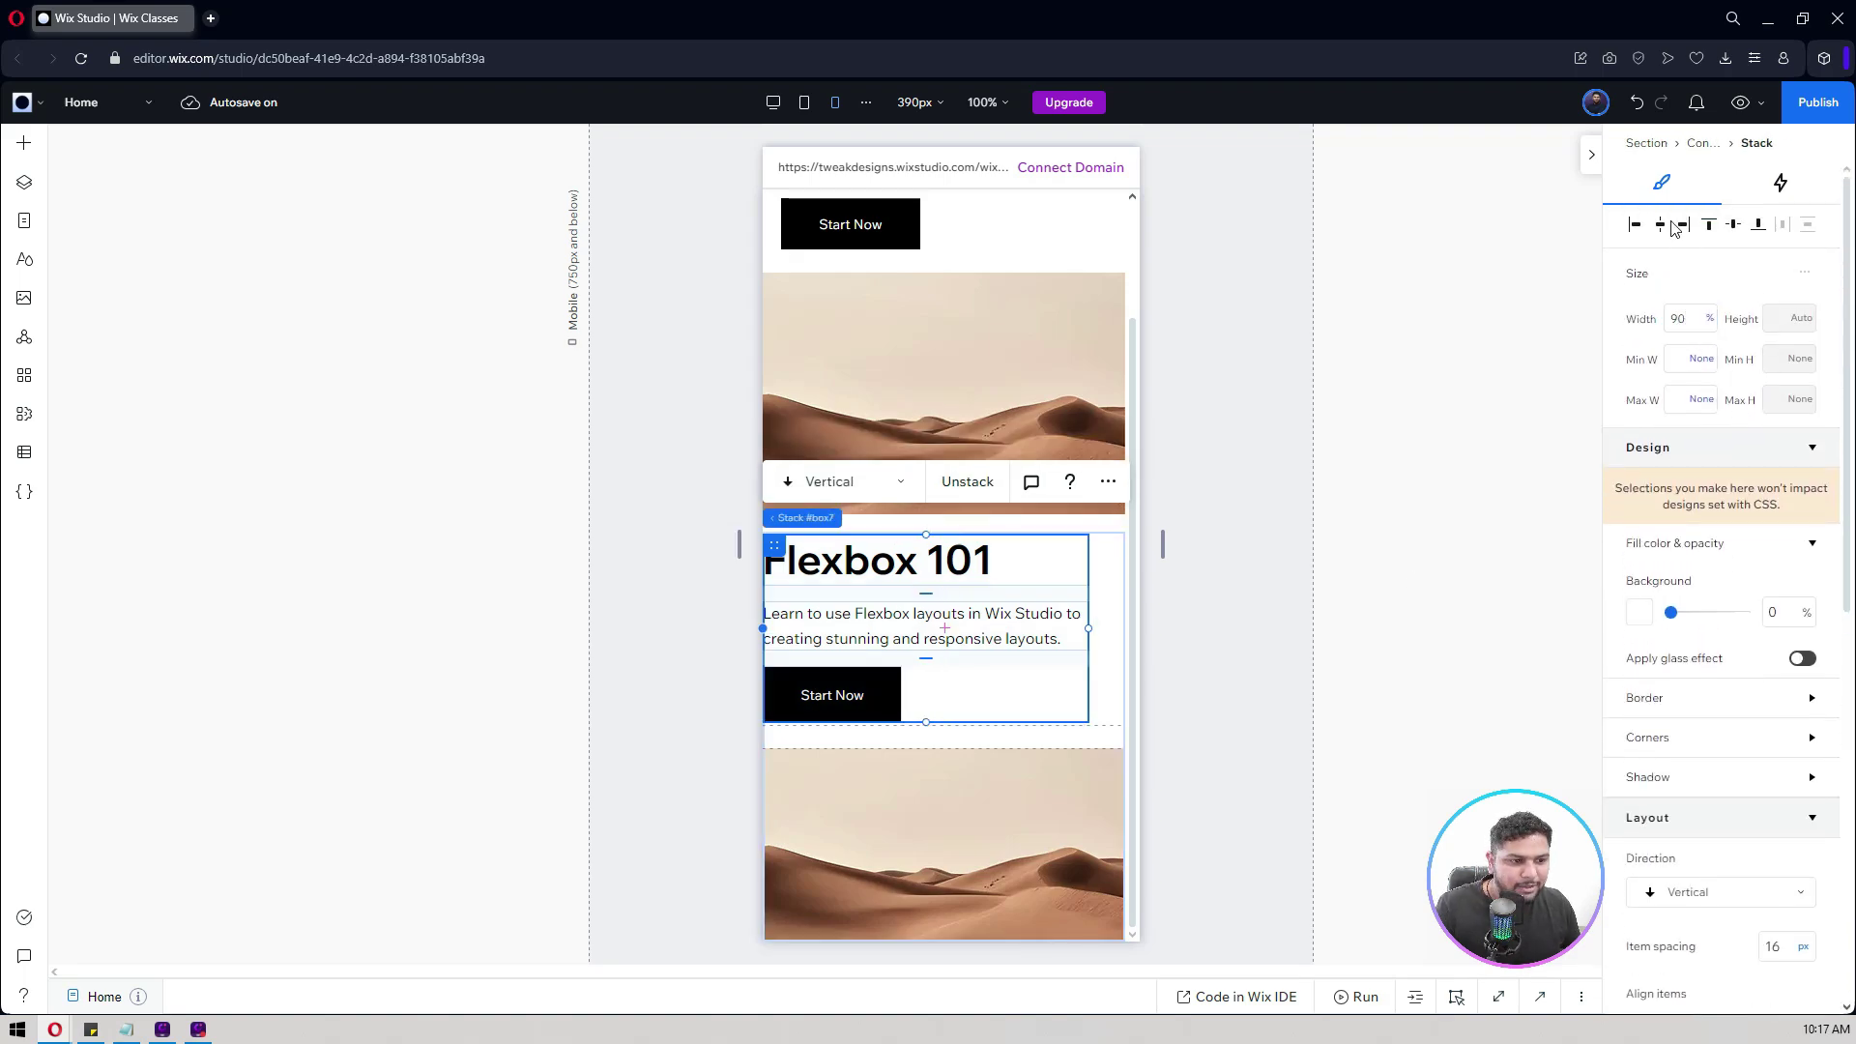
pyautogui.click(1660, 223)
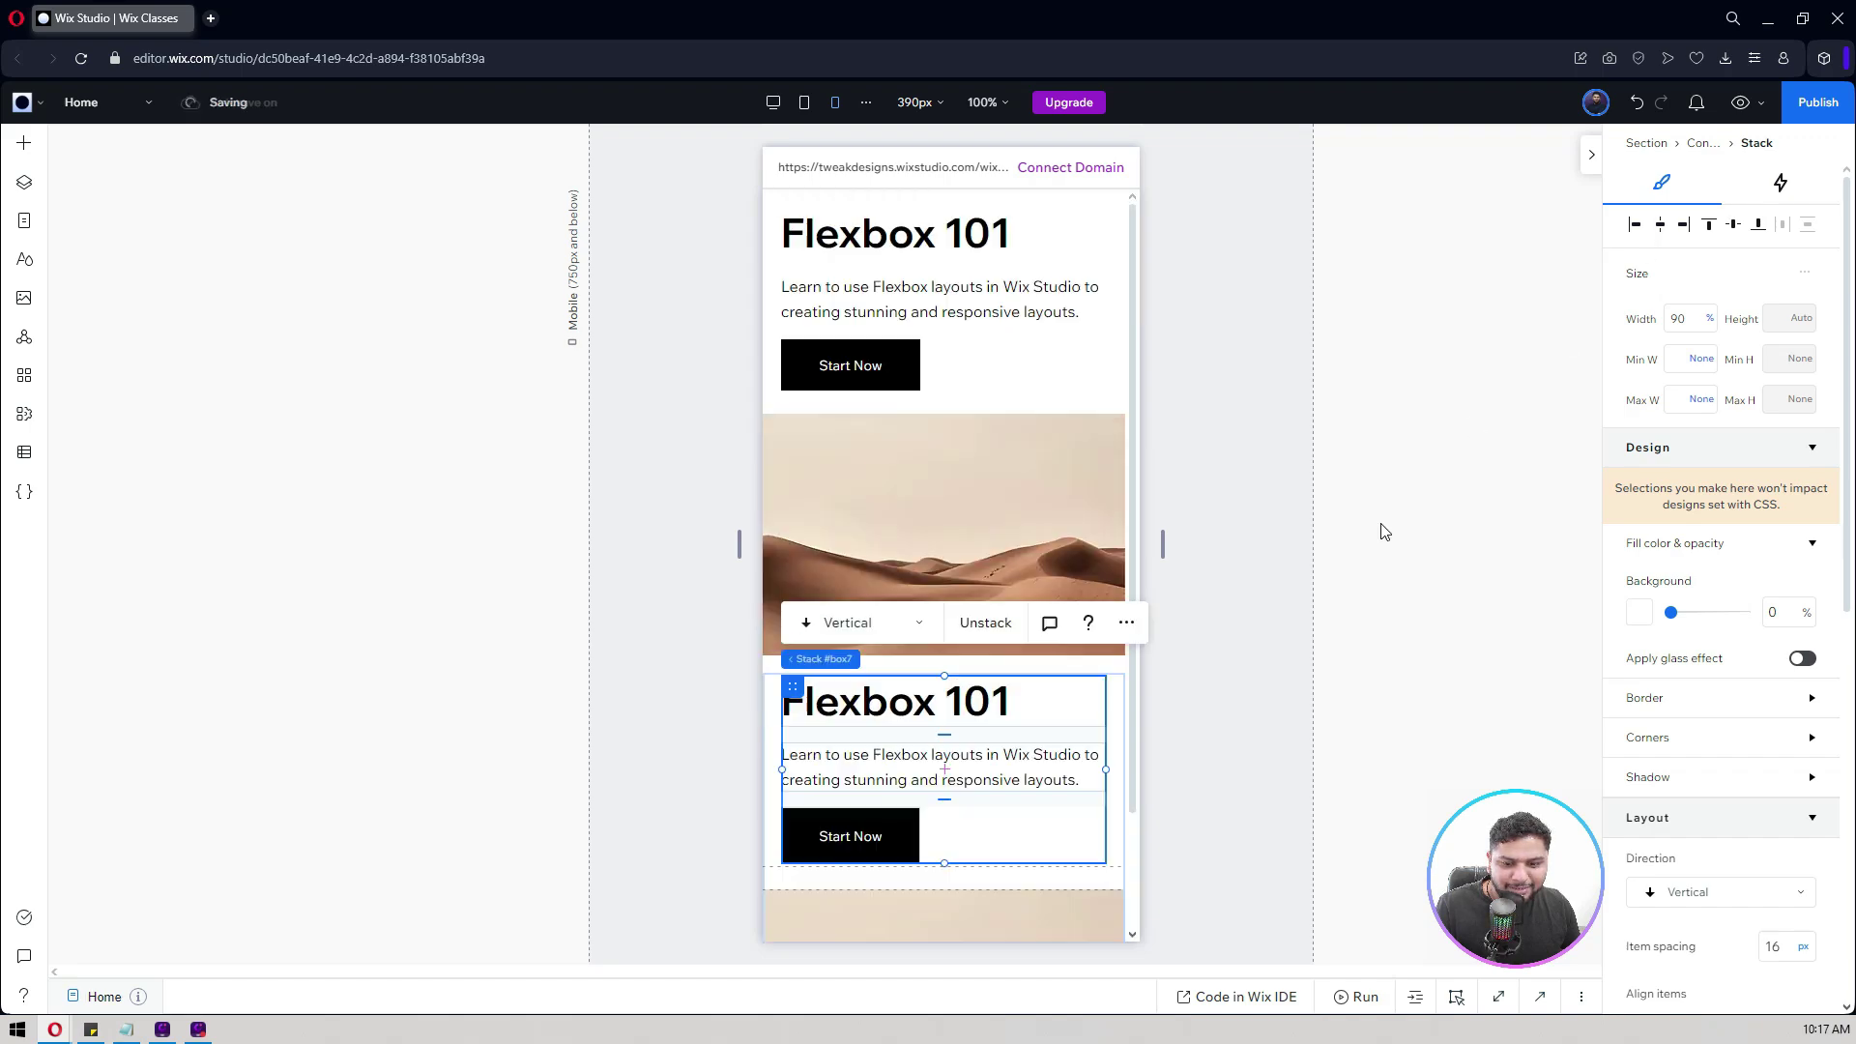